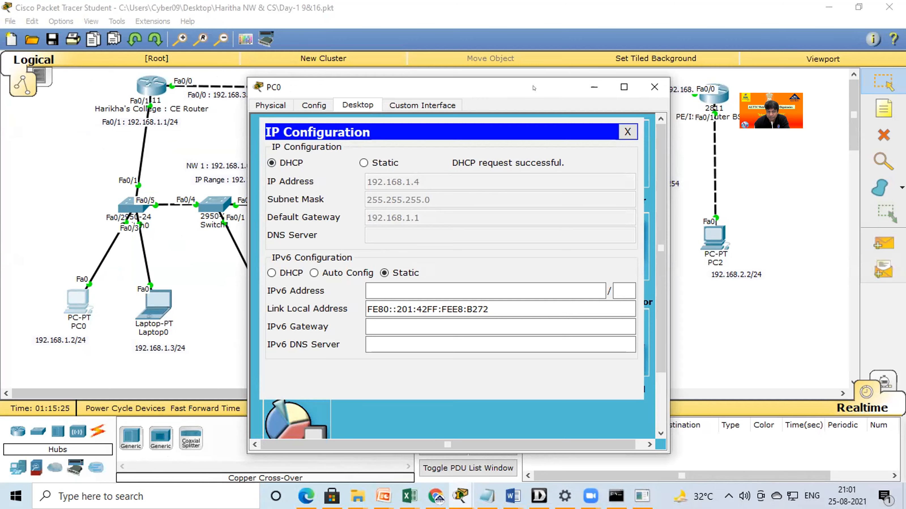
Open the CE router's command line and enter global configuration mode with enable and conf t.
{"action": "left_click", "coordinate": [655, 88]}
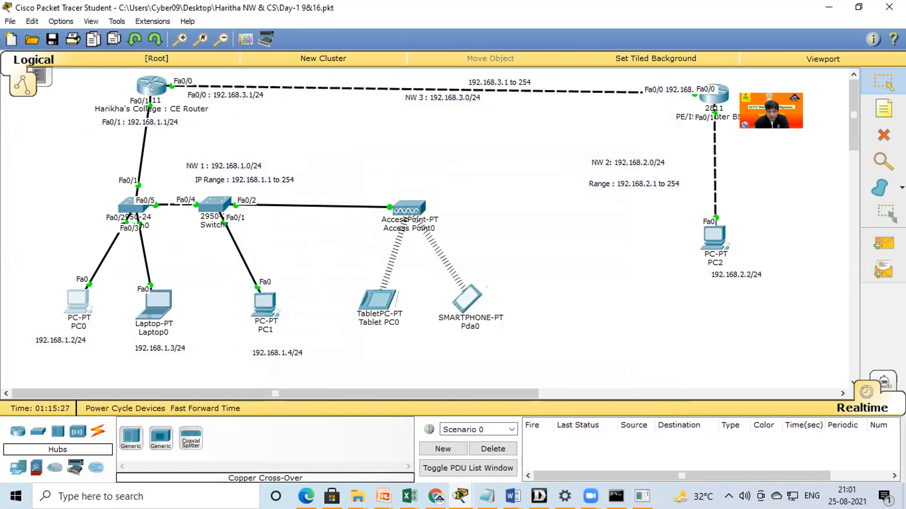
{"action": "left_click", "coordinate": [151, 90]}
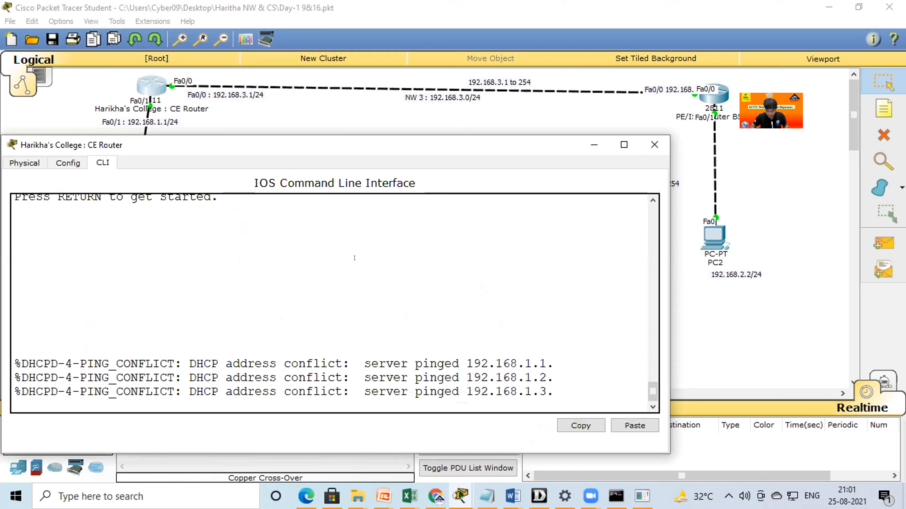
{"action": "left_click_drag", "start_coordinate": [652, 391], "coordinate": [652, 340]}
{"action": "left_click", "coordinate": [654, 144]}
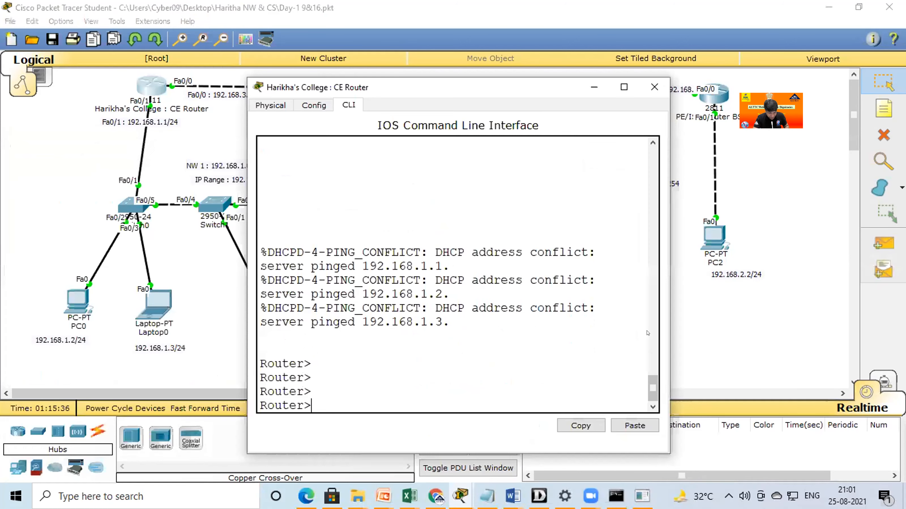
{"action": "type", "text": "enable"}
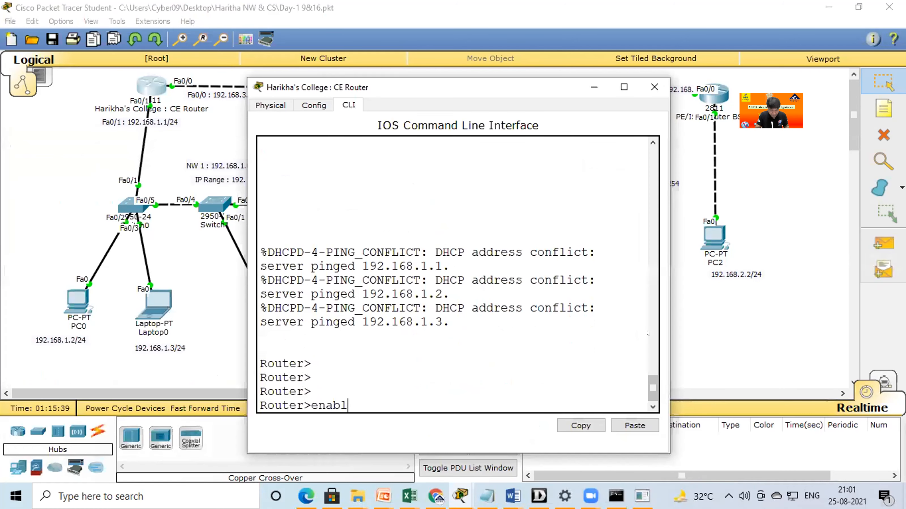
{"action": "key", "text": "Return"}
{"action": "type", "text": "conf"}
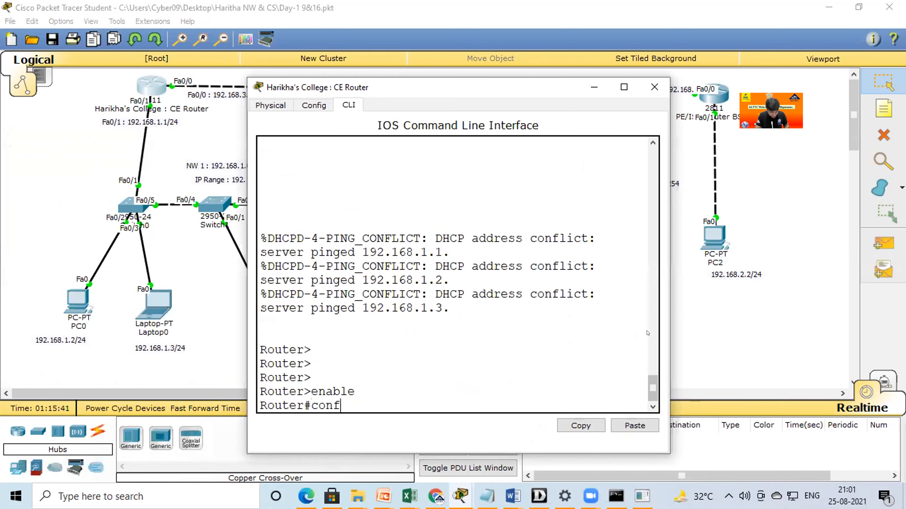
{"action": "type", "text": " t"}
{"action": "key", "text": "Return"}
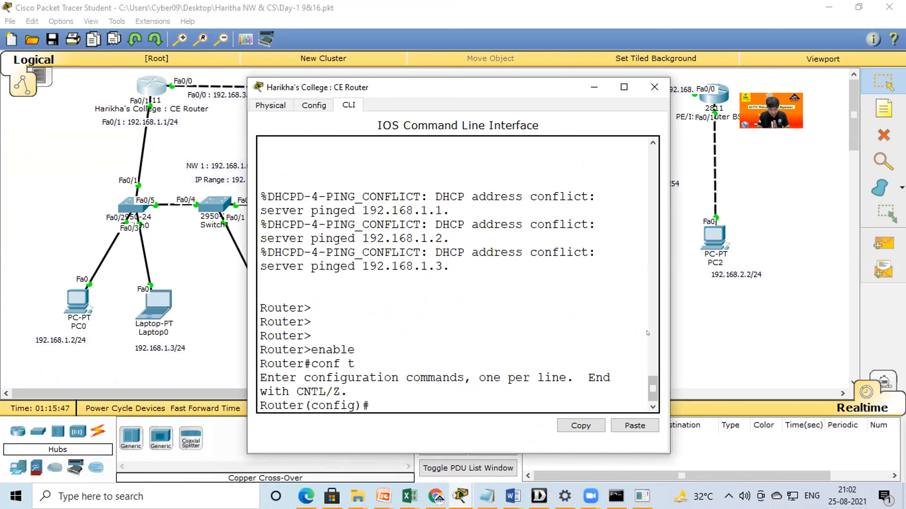
Create a DHCP pool named alttc on the CE router.
{"action": "type", "text": "ip dhcp"}
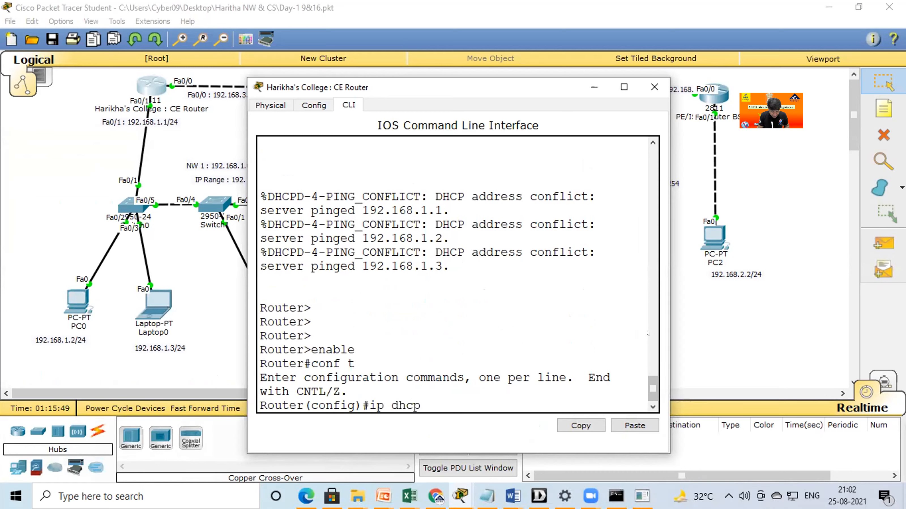
{"action": "type", "text": " pool"}
{"action": "key", "text": "Return"}
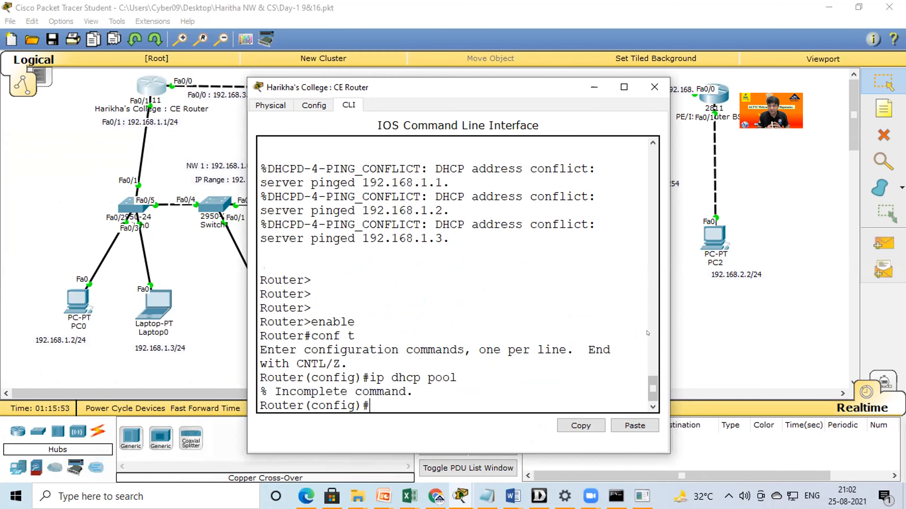
{"action": "key", "text": "Up"}
{"action": "type", "text": "al"}
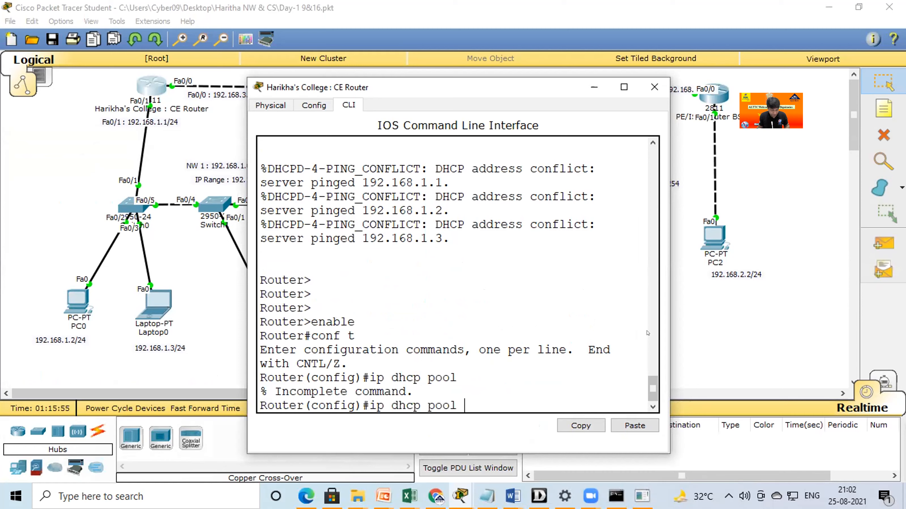
{"action": "type", "text": "ttc"}
{"action": "key", "text": "Return"}
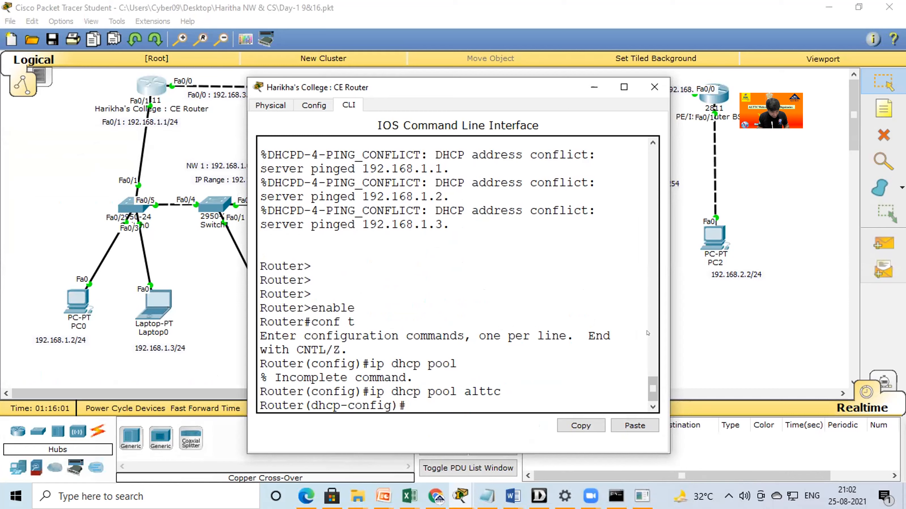
Set the DHCP pool's default router to 192.168.1.1.
{"action": "type", "text": "default"}
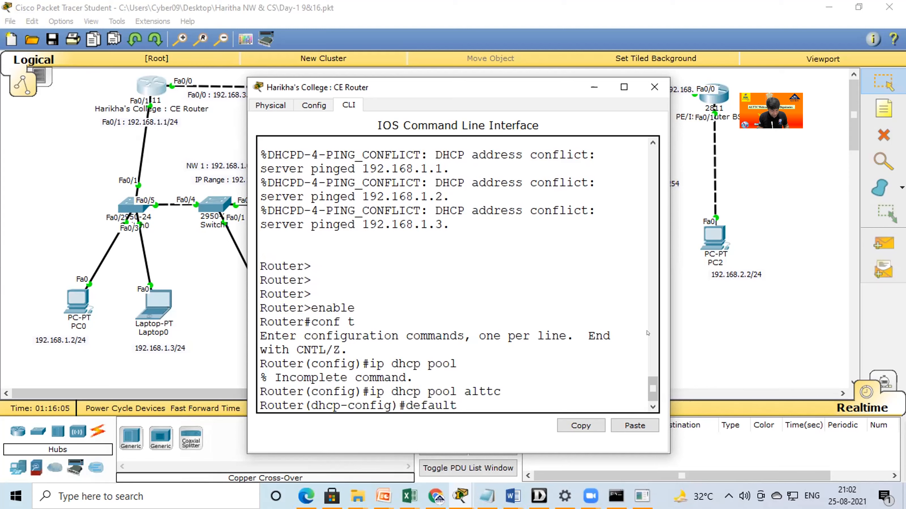
{"action": "key", "text": "Tab"}
{"action": "type", "text": "192."}
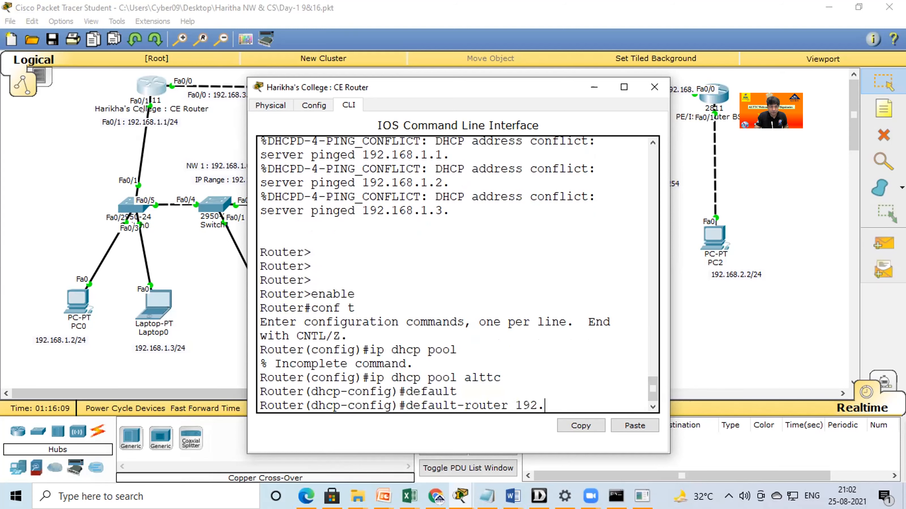
{"action": "type", "text": "168."}
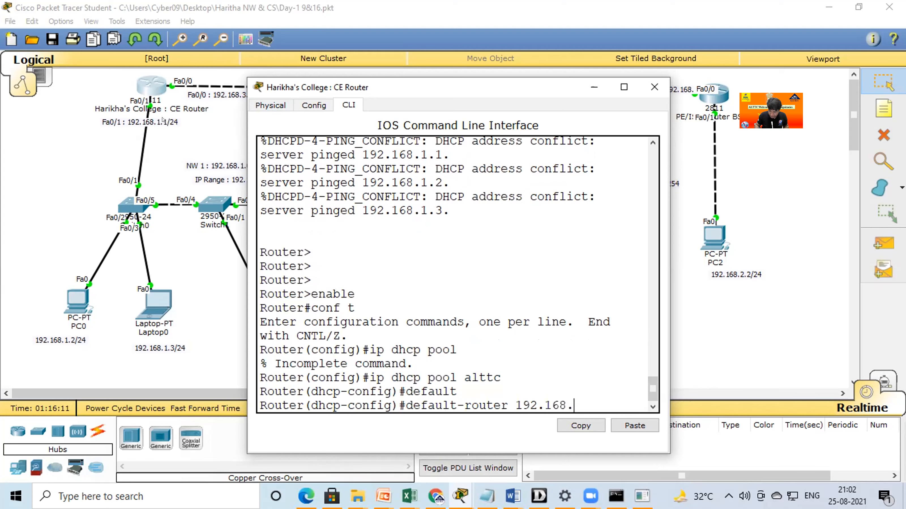
{"action": "type", "text": "1.1"}
{"action": "key", "text": "Return"}
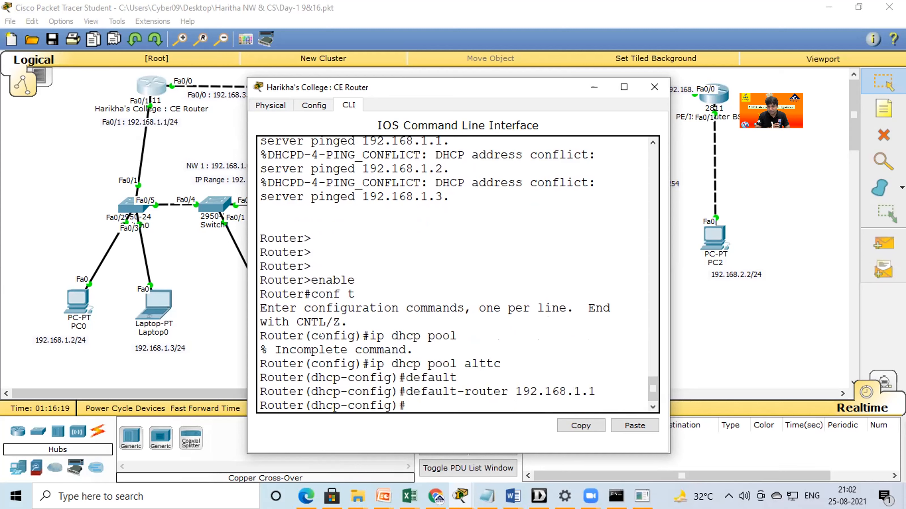
Define the DHCP pool's network as 192.168.1.0 with subnet mask 255.255.255.0.
{"action": "type", "text": "192"}
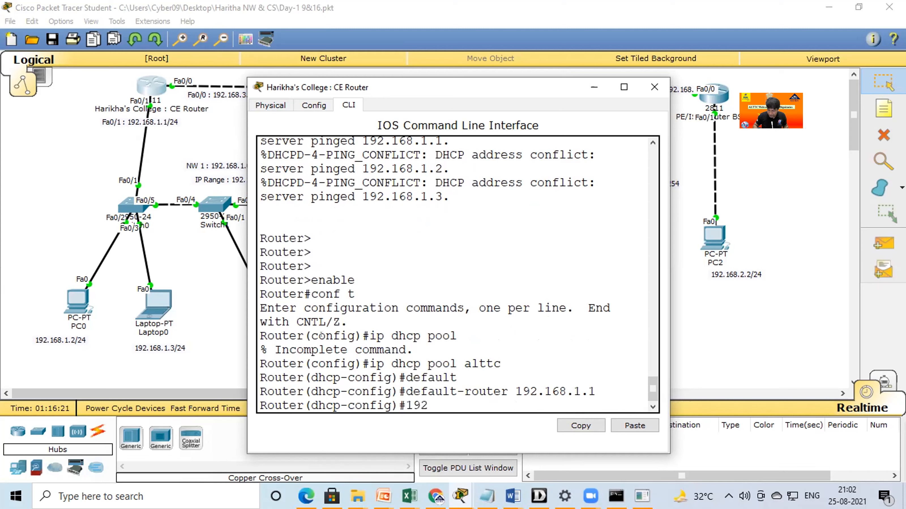
{"action": "key", "text": "BackSpace"}
{"action": "key", "text": "BackSpace"}
{"action": "key", "text": "BackSpace"}
{"action": "type", "text": "netwo"}
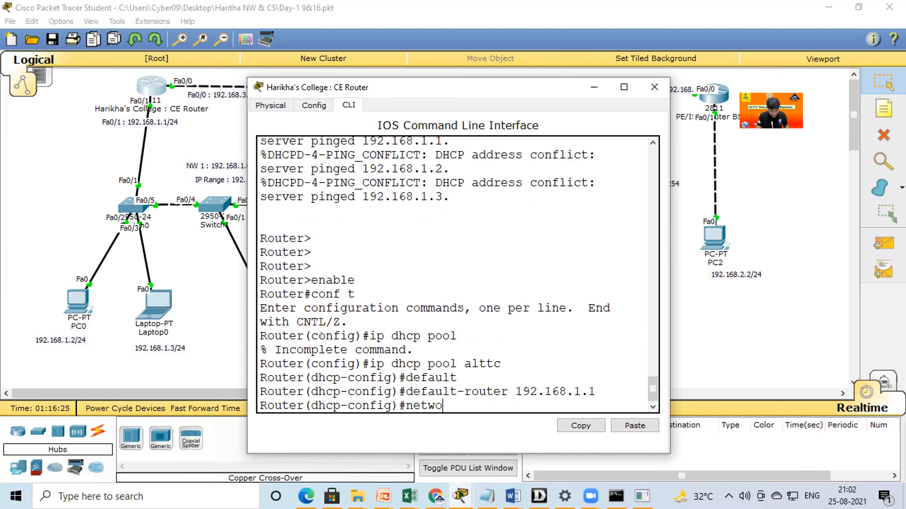
{"action": "type", "text": "rk 192.1"}
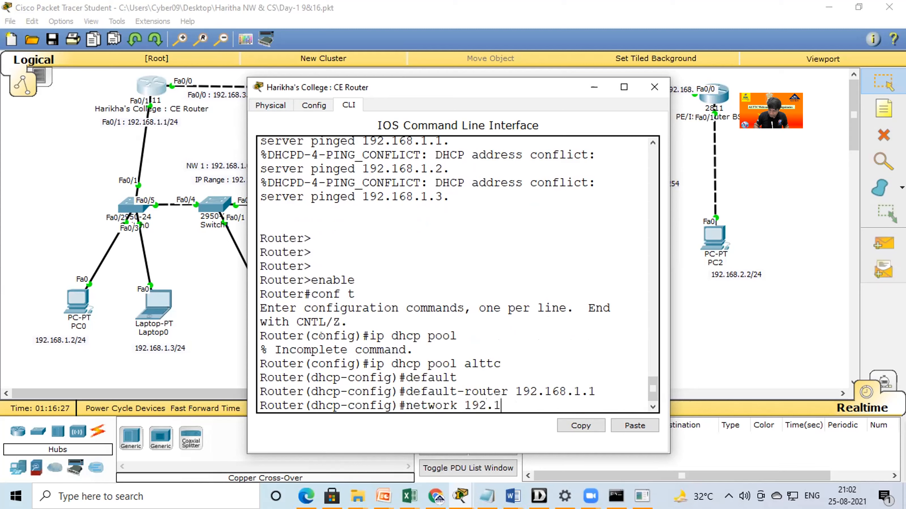
{"action": "type", "text": "68.1.0 255.255.255.0"}
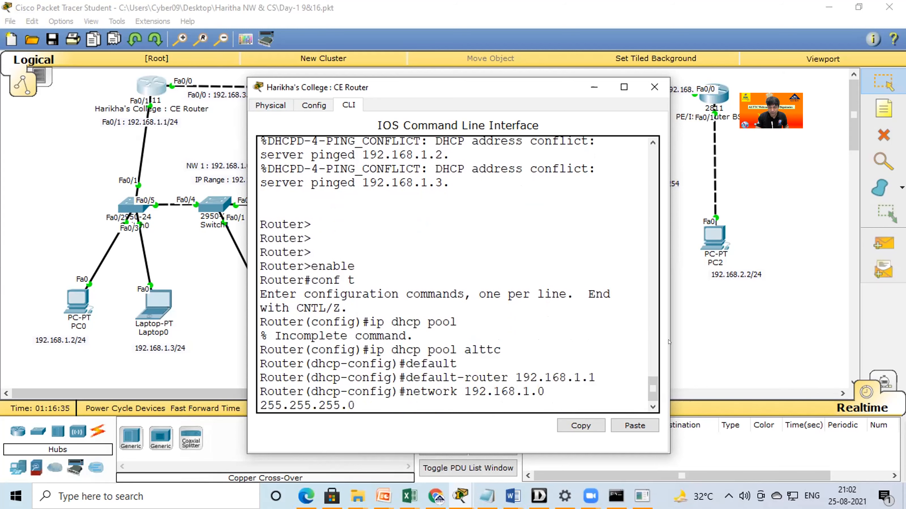
{"action": "left_click_drag", "start_coordinate": [669, 342], "coordinate": [754, 342]}
{"action": "key", "text": "Return"}
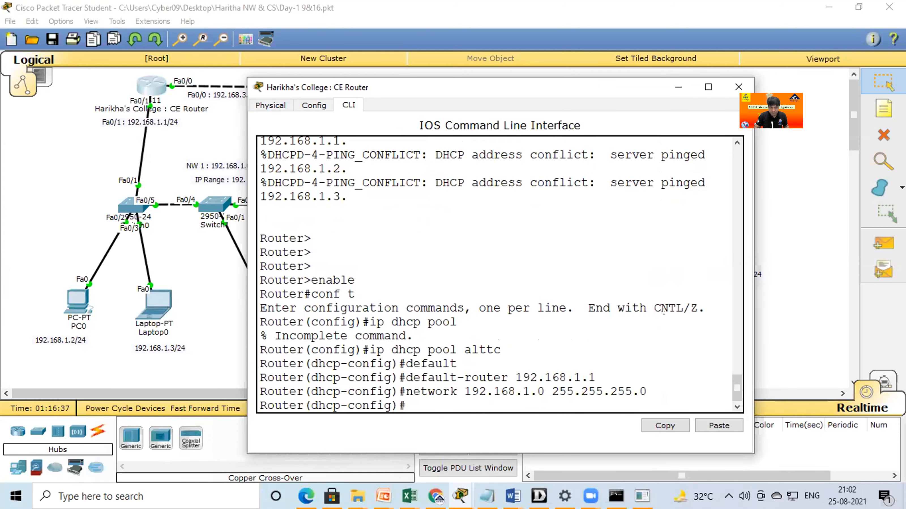
Save the router configuration with do wr and switch Laptop0's IP configuration to DHCP.
{"action": "type", "text": "do wr"}
{"action": "key", "text": "Return"}
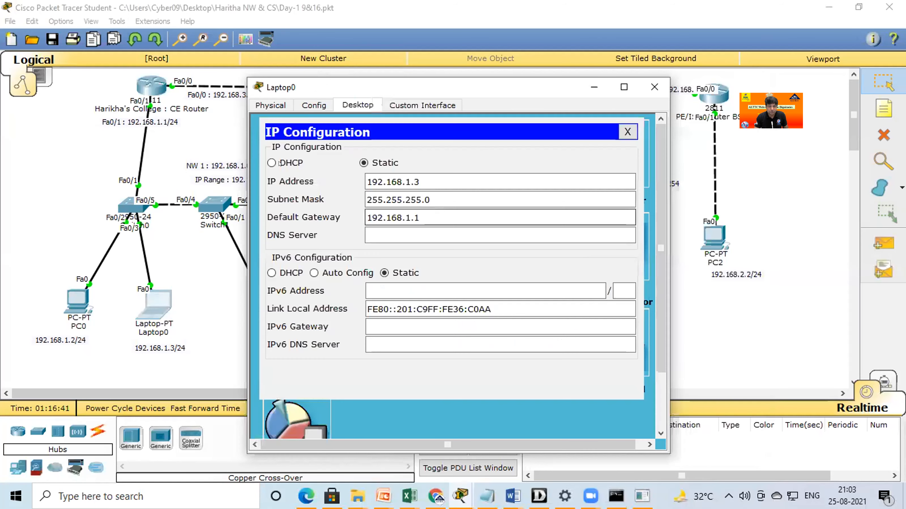
{"action": "left_click", "coordinate": [272, 163]}
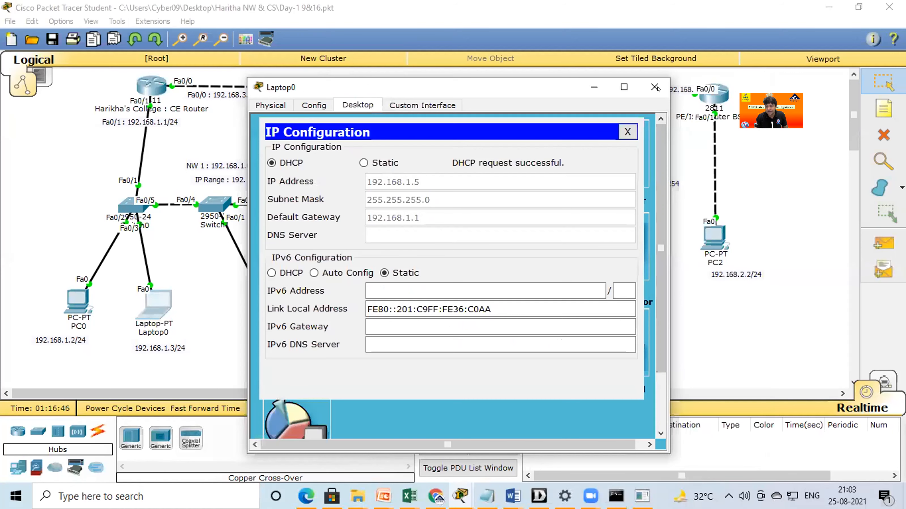
Review the DHCP pool commands in the CE router's command line and minimize its window.
{"action": "left_click", "coordinate": [150, 88]}
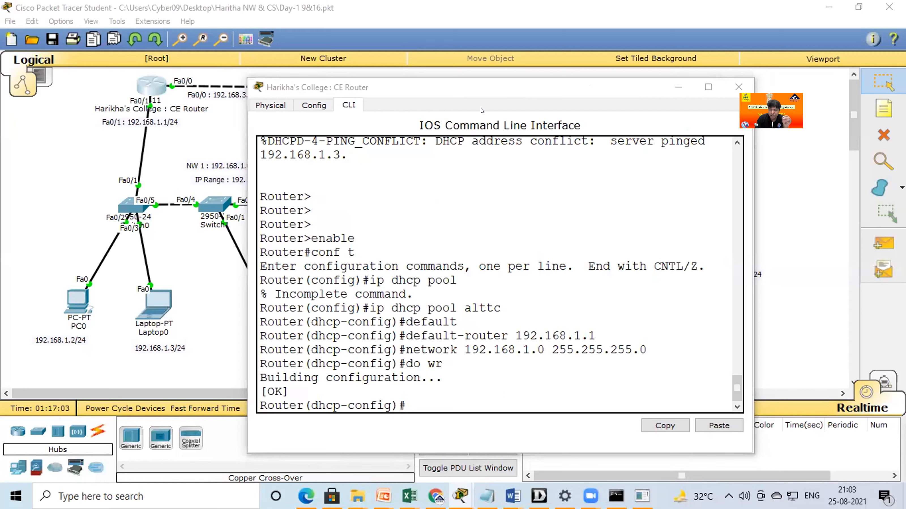
{"action": "left_click_drag", "start_coordinate": [418, 91], "coordinate": [322, 83]}
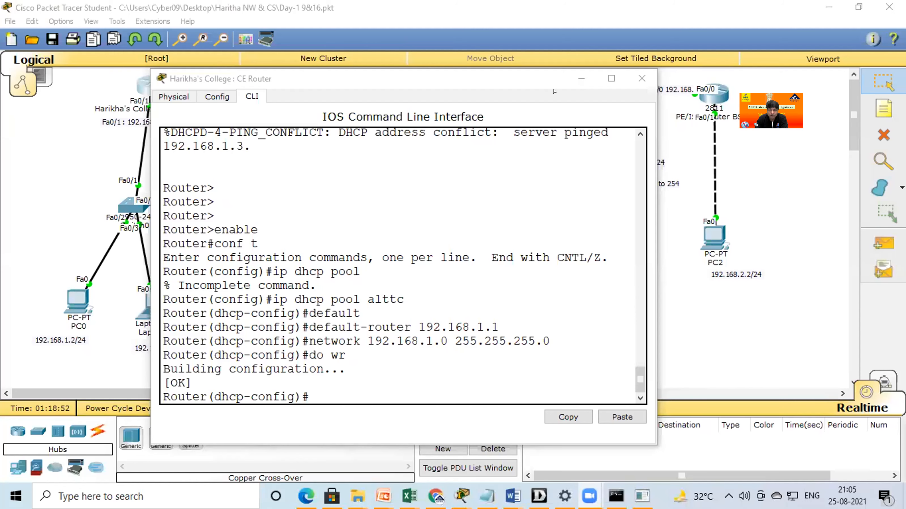
{"action": "left_click_drag", "start_coordinate": [363, 87], "coordinate": [457, 162]}
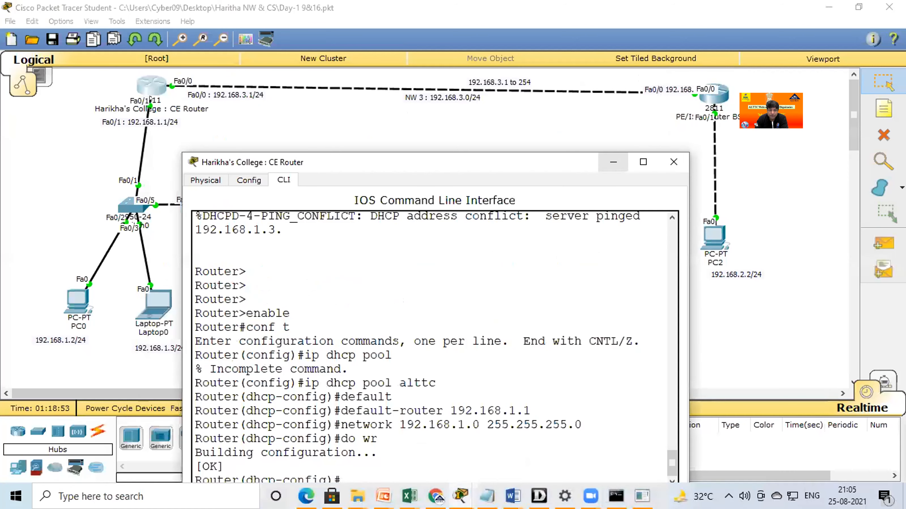
{"action": "left_click", "coordinate": [613, 162]}
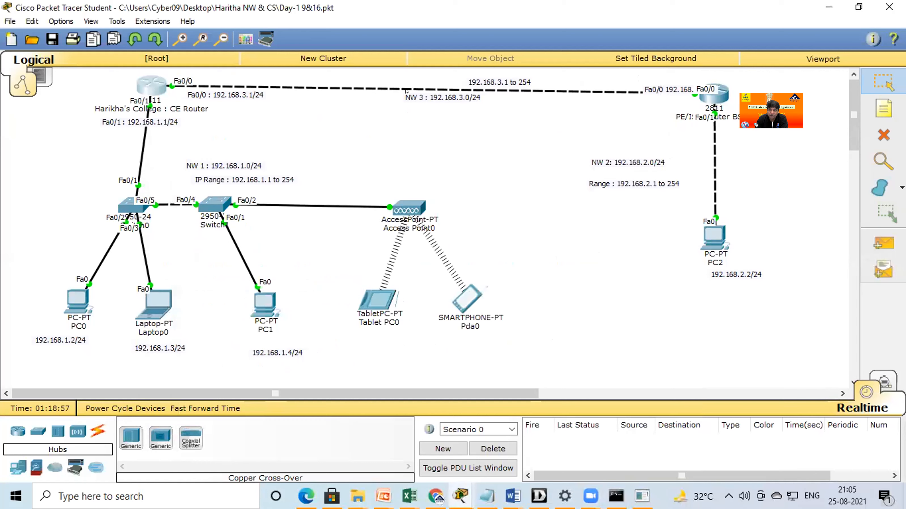
Annotate the CE router's Fa0/1 interface with an outline, an arrow and the handwritten note "Static manner".
{"action": "left_click", "coordinate": [143, 81]}
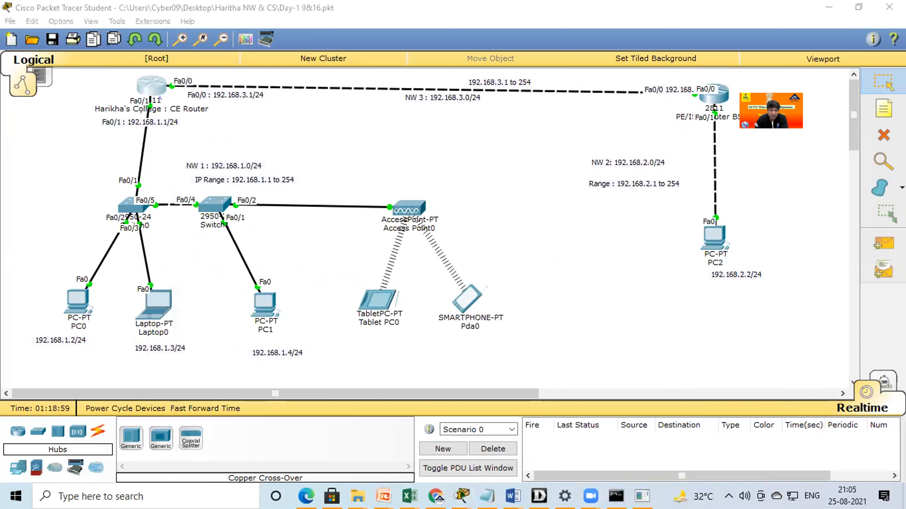
{"action": "mouse_move", "coordinate": [160, 99]}
{"action": "left_mouse_down"}
{"action": "mouse_move", "coordinate": [151, 98]}
{"action": "mouse_move", "coordinate": [266, 127]}
{"action": "mouse_move", "coordinate": [259, 139]}
{"action": "mouse_move", "coordinate": [320, 152]}
{"action": "left_mouse_up"}
{"action": "left_click_drag", "start_coordinate": [302, 143], "coordinate": [362, 120]}
{"action": "mouse_move", "coordinate": [362, 120]}
{"action": "left_mouse_down"}
{"action": "mouse_move", "coordinate": [375, 138]}
{"action": "mouse_move", "coordinate": [517, 130]}
{"action": "left_mouse_up"}
{"action": "mouse_move", "coordinate": [520, 125]}
{"action": "left_mouse_down"}
{"action": "mouse_move", "coordinate": [561, 127]}
{"action": "mouse_move", "coordinate": [598, 113]}
{"action": "left_mouse_up"}
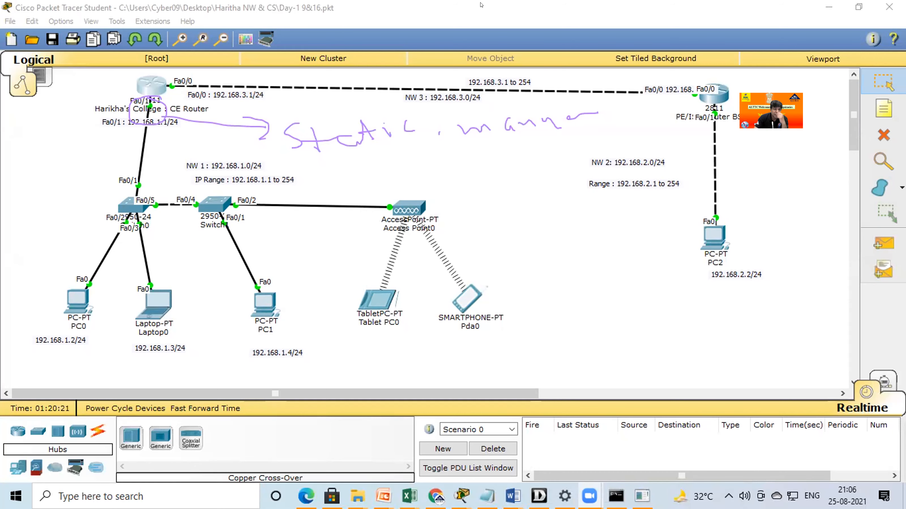
Reopen the CE router's command line and highlight the DHCP pool's network and default-router commands for review.
{"action": "left_click", "coordinate": [151, 84]}
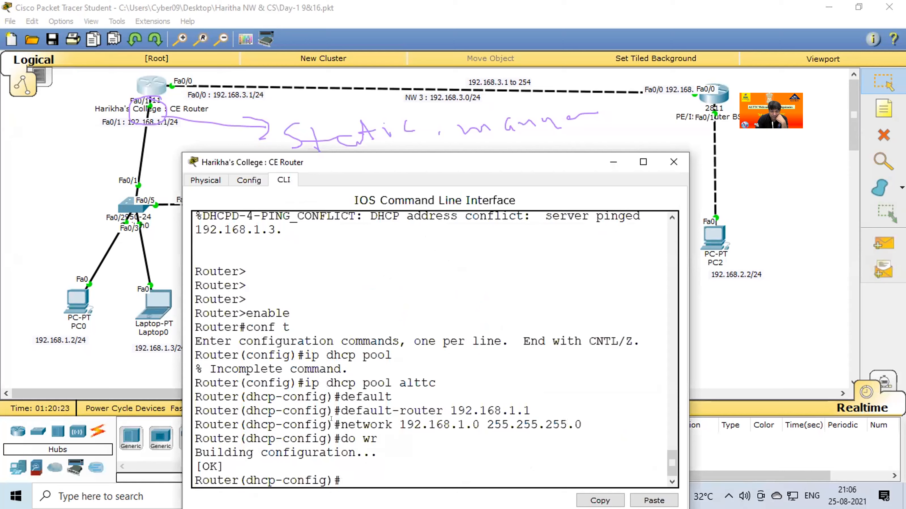
{"action": "left_click_drag", "start_coordinate": [526, 422], "coordinate": [334, 425]}
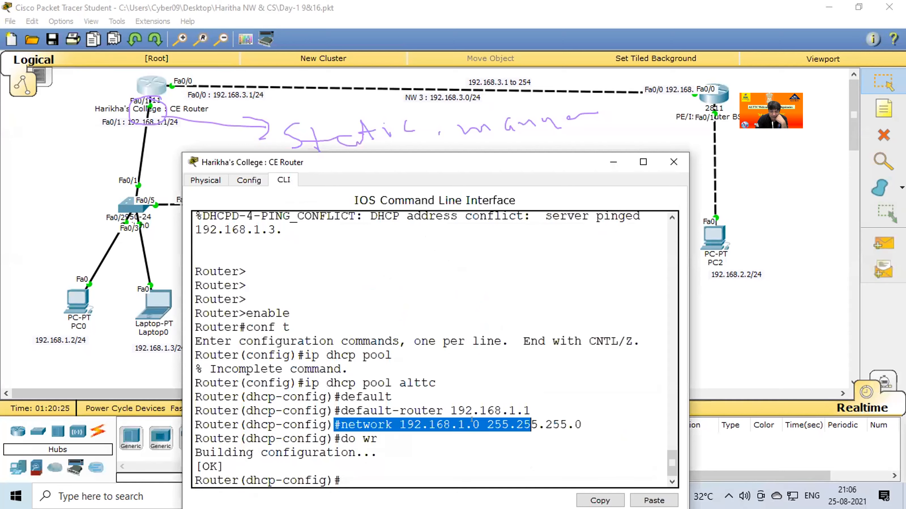
{"action": "left_click_drag", "start_coordinate": [472, 419], "coordinate": [534, 421]}
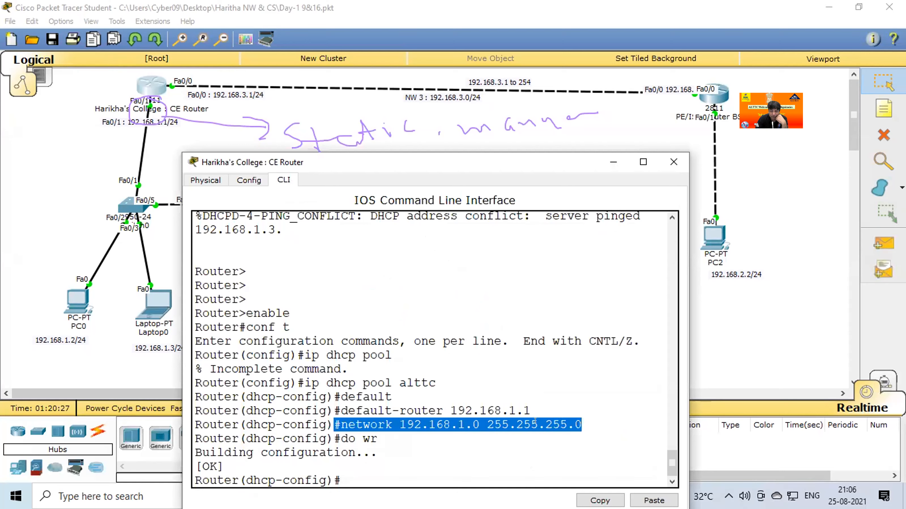
{"action": "left_click", "coordinate": [364, 473]}
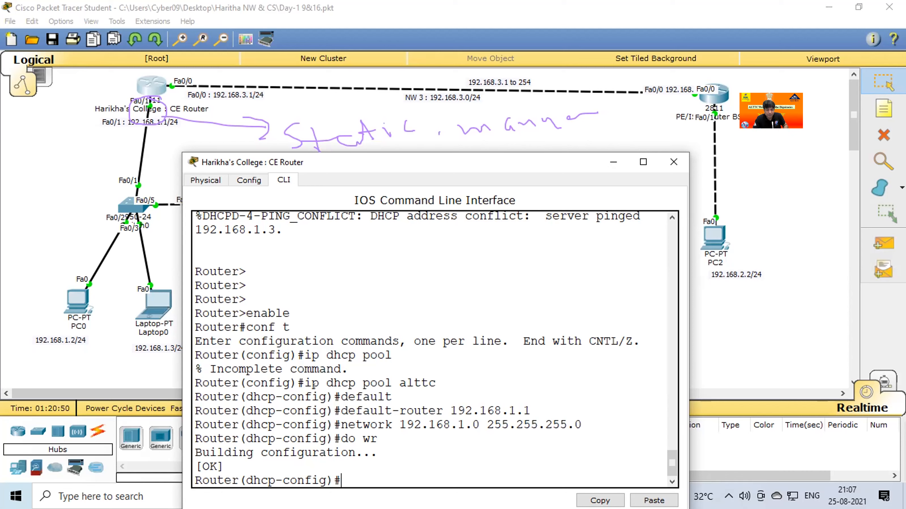
{"action": "left_click_drag", "start_coordinate": [335, 396], "coordinate": [378, 453]}
Exclude addresses 192.168.1.1 to 192.168.1.20 from DHCP with ip dhcp excluded-address on the CE router and save with do wr.
{"action": "left_click", "coordinate": [356, 473]}
{"action": "type", "text": "ip"}
{"action": "key", "text": "BackSpace"}
{"action": "type", "text": "p"}
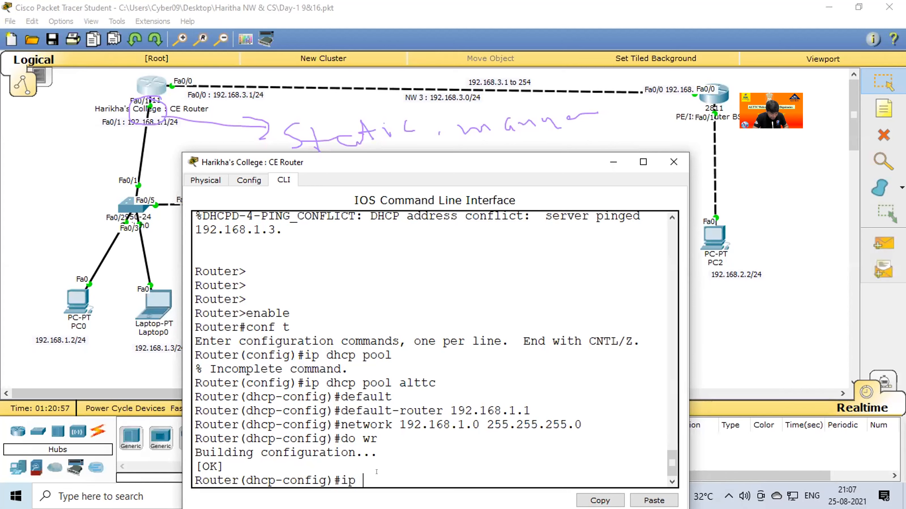
{"action": "type", "text": " dhcp excl"}
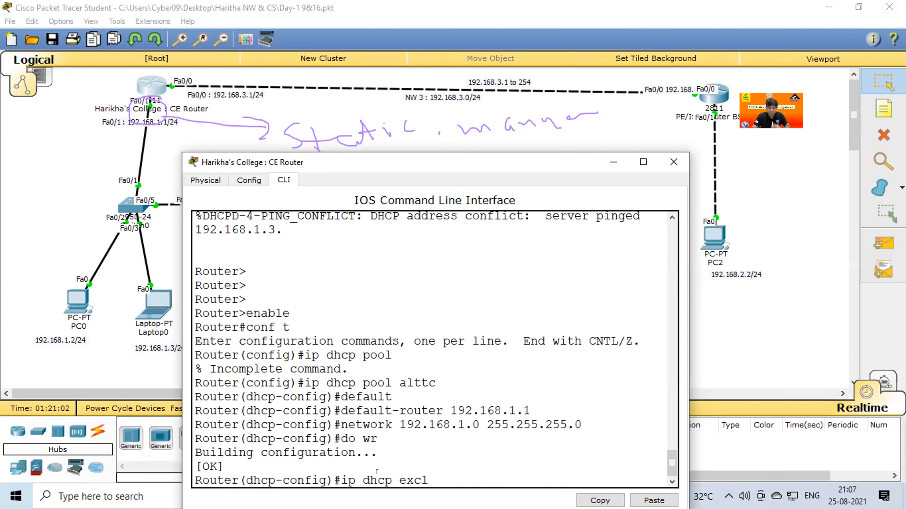
{"action": "type", "text": "uded"}
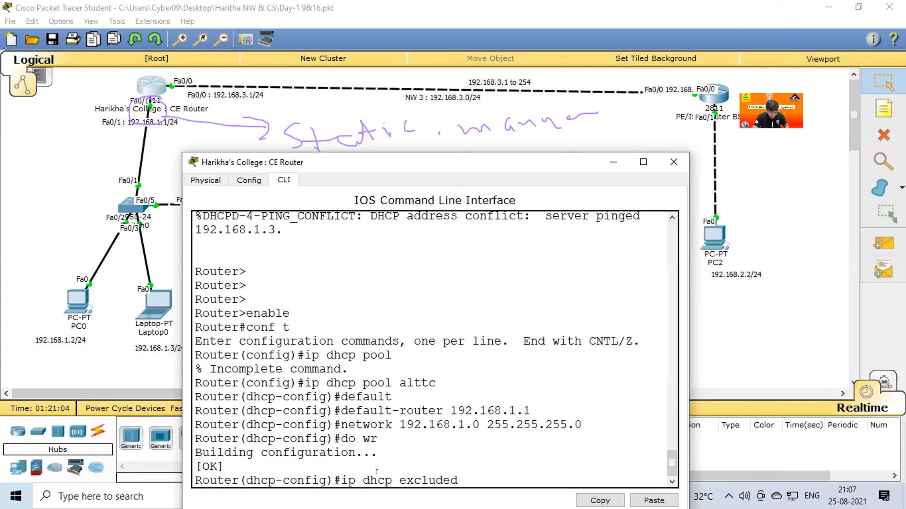
{"action": "type", "text": "-address "}
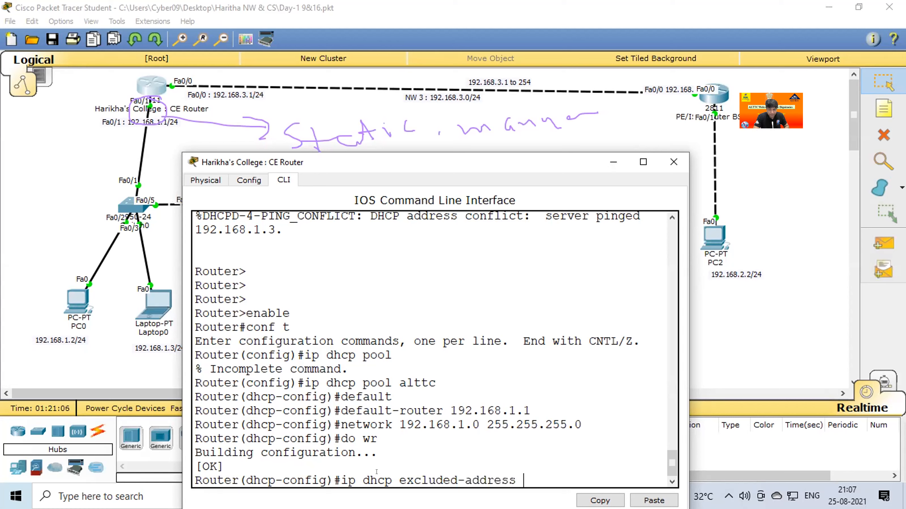
{"action": "type", "text": "192.16"}
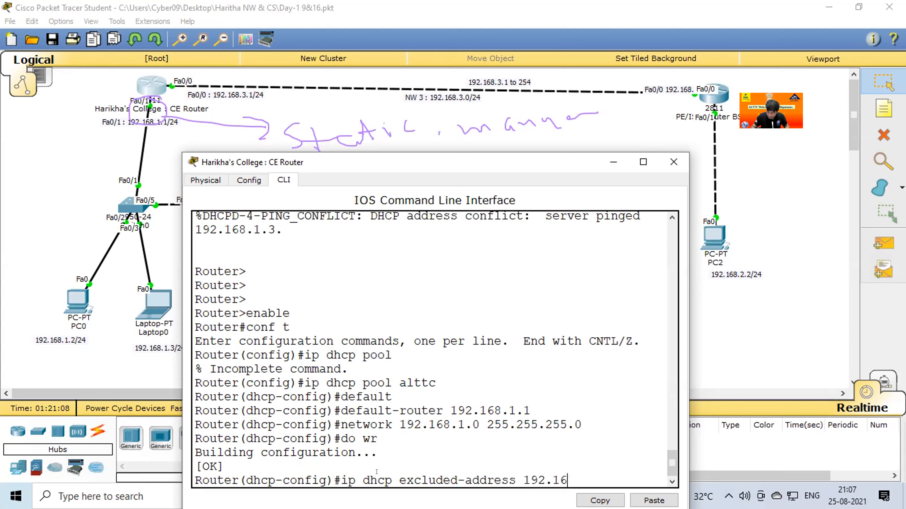
{"action": "type", "text": "8.1.1"}
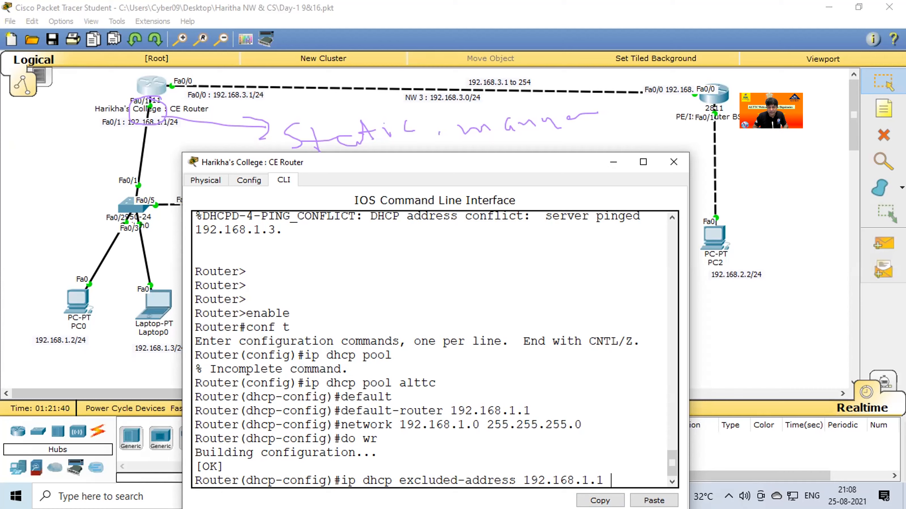
{"action": "type", "text": "192.168."}
{"action": "type", "text": "192.168.1"}
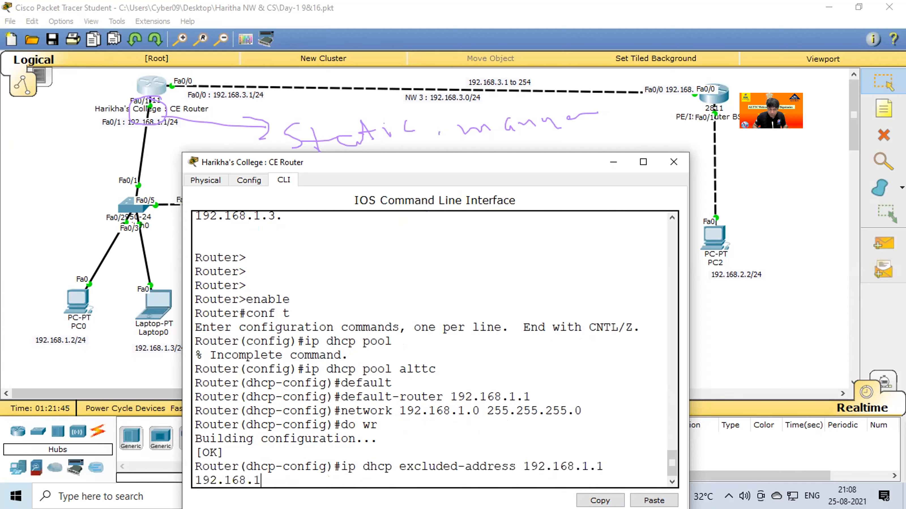
{"action": "type", "text": ".20"}
{"action": "key", "text": "Return"}
{"action": "type", "text": "do wr"}
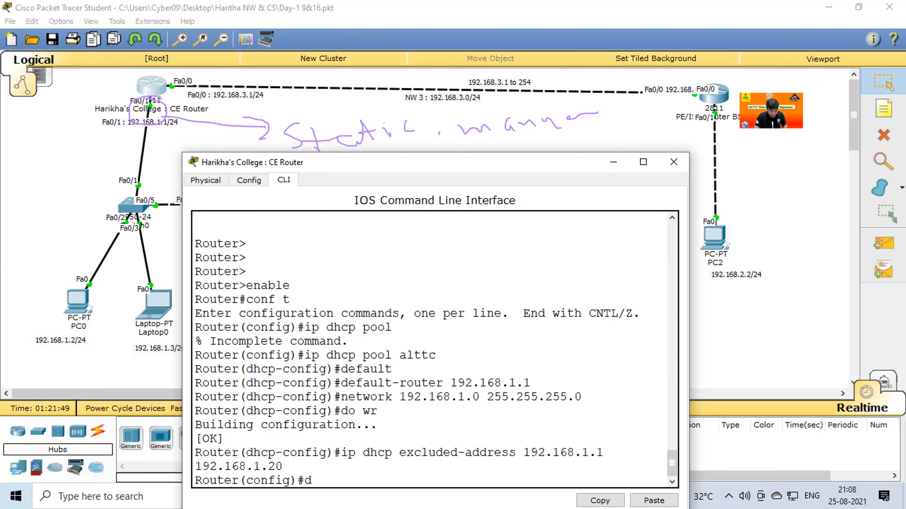
{"action": "key", "text": "Return"}
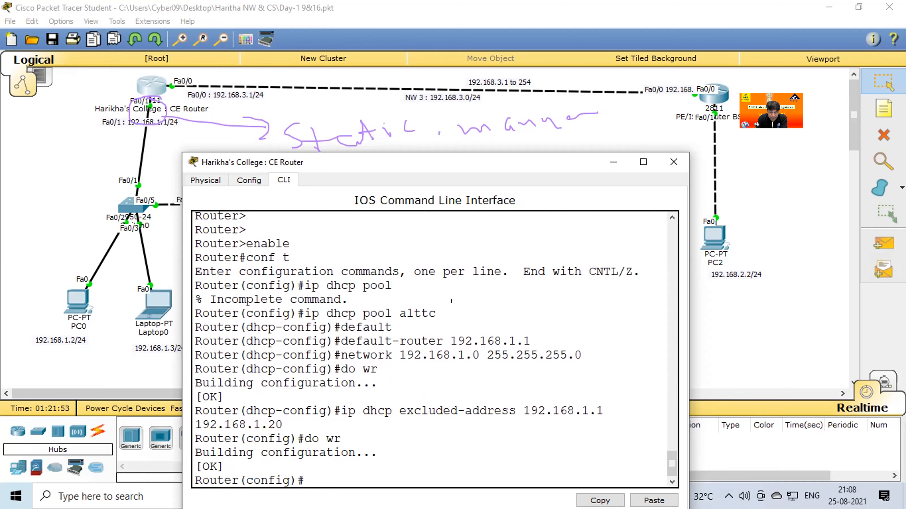
Highlight the DHCP pool, default-router, network and excluded-address commands for review, and close the CE router's window.
{"action": "left_click_drag", "start_coordinate": [306, 314], "coordinate": [437, 305]}
{"action": "left_click_drag", "start_coordinate": [349, 342], "coordinate": [553, 336]}
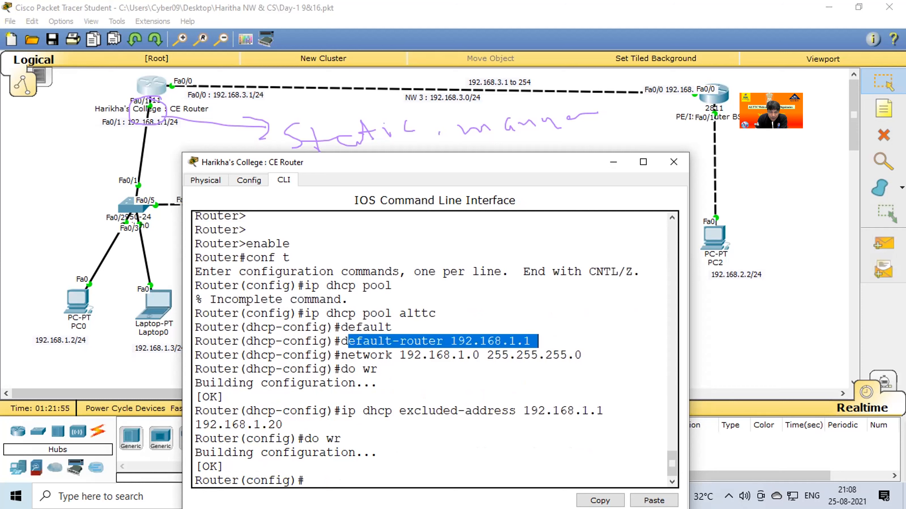
{"action": "left_click_drag", "start_coordinate": [341, 354], "coordinate": [578, 345]}
{"action": "left_click", "coordinate": [334, 407]}
{"action": "left_click_drag", "start_coordinate": [346, 428], "coordinate": [342, 411]}
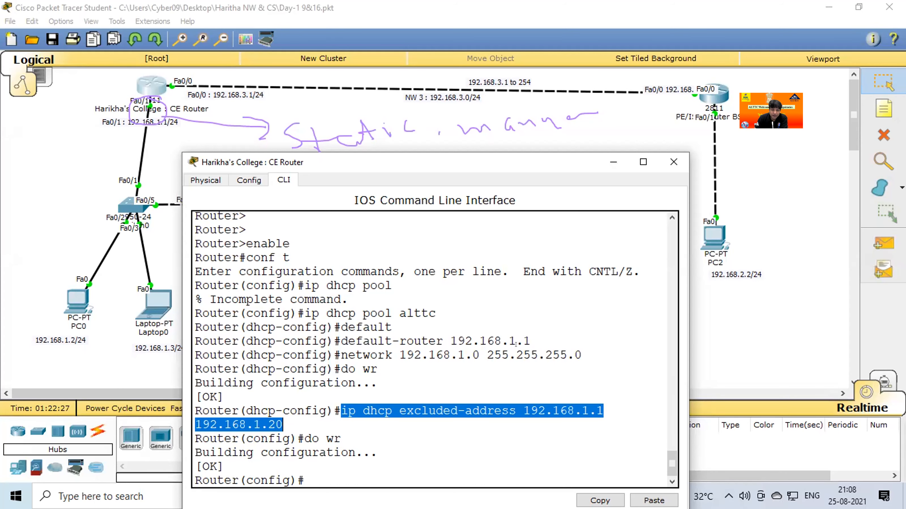
{"action": "left_click", "coordinate": [663, 163]}
Check PC0's IP configuration, clear the handwritten annotations from the screen, and close the PC0 window.
{"action": "left_click", "coordinate": [77, 301]}
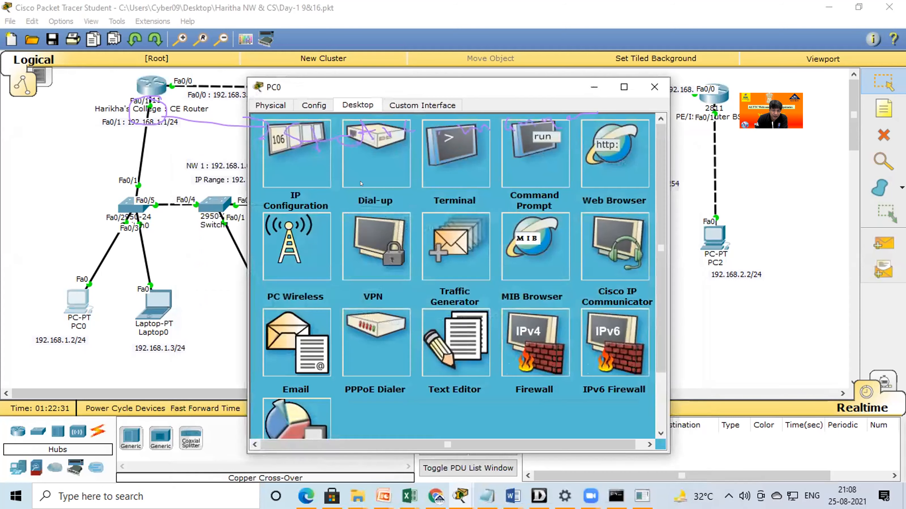
{"action": "left_click", "coordinate": [309, 152]}
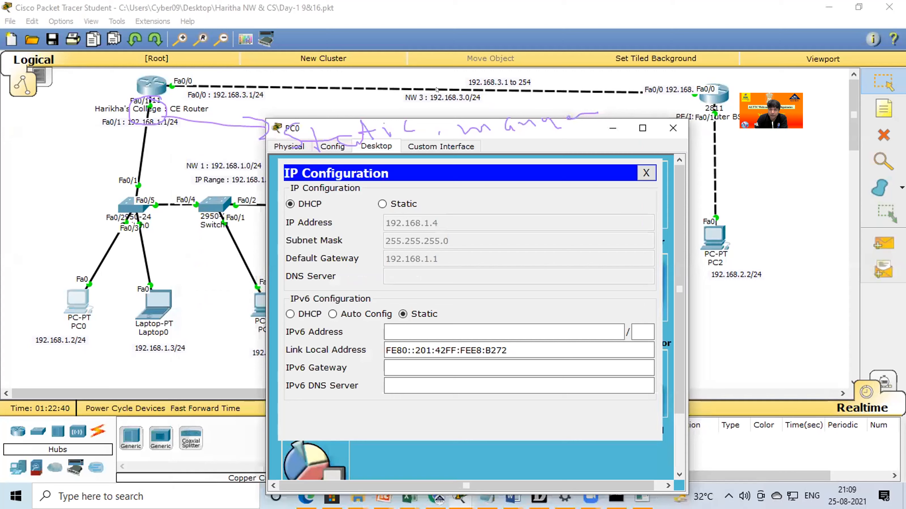
{"action": "left_click", "coordinate": [437, 89]}
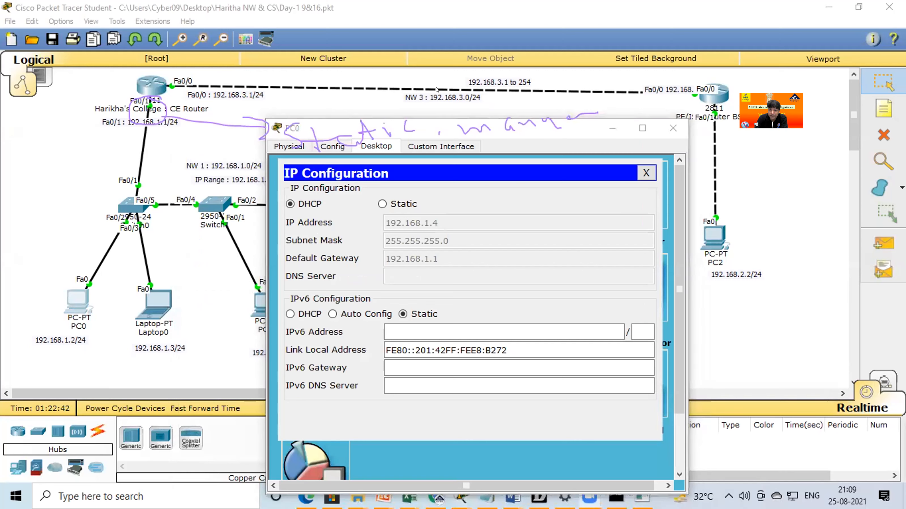
{"action": "left_click", "coordinate": [437, 89]}
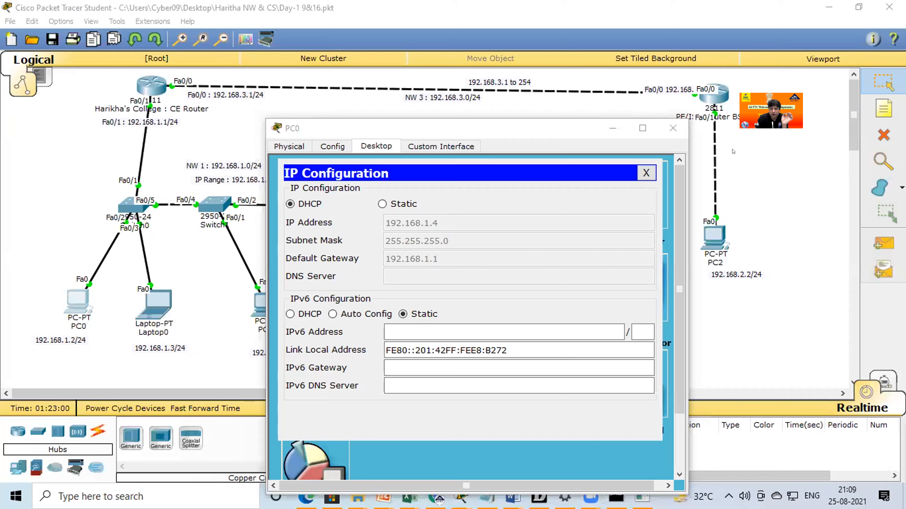
{"action": "left_click_drag", "start_coordinate": [535, 128], "coordinate": [367, 98]}
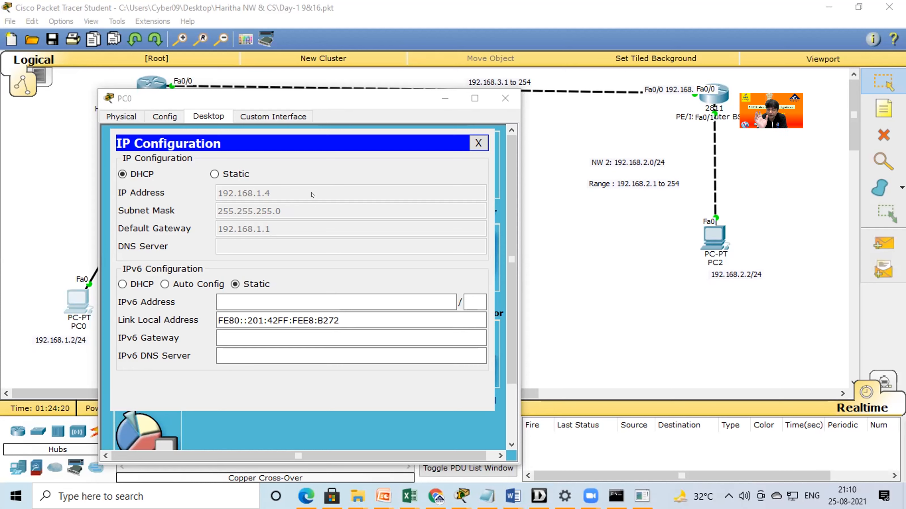
{"action": "left_click", "coordinate": [505, 99]}
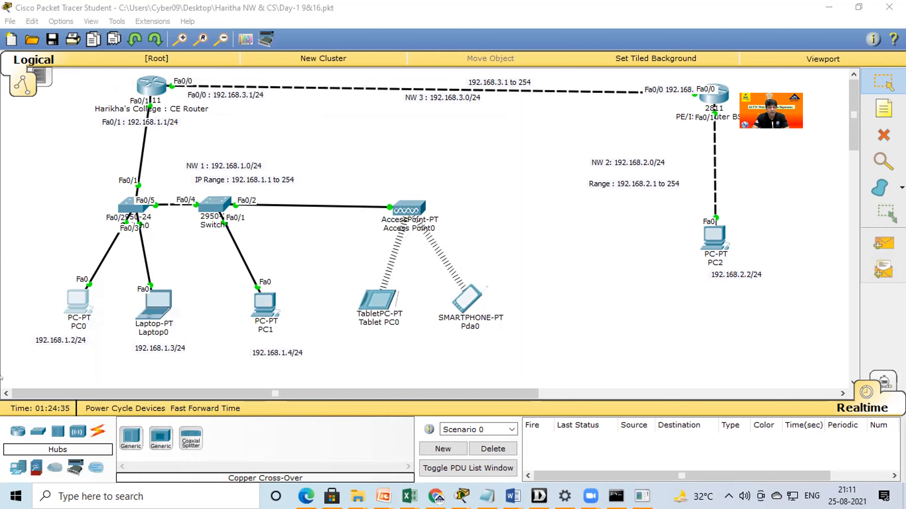
Reopen PC0, and renew Laptop0's address by switching its IP configuration to Static and back to DHCP.
{"action": "left_click", "coordinate": [68, 302]}
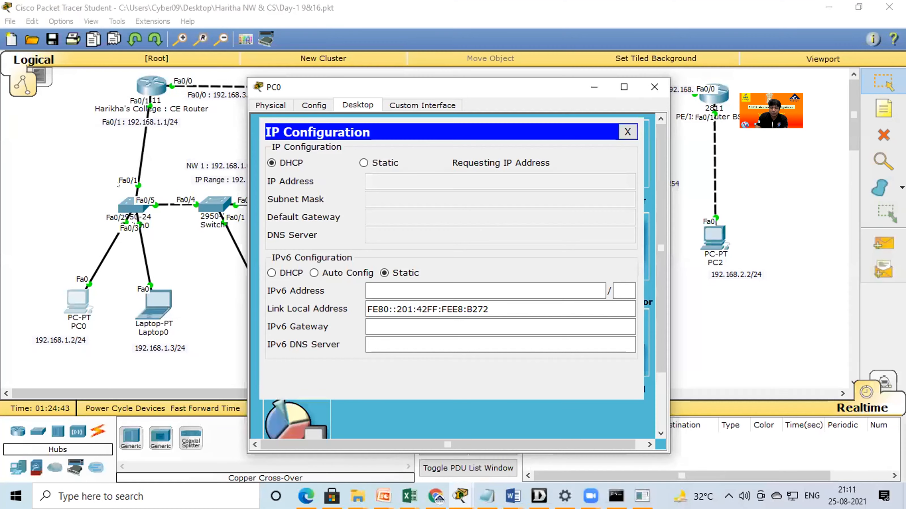
{"action": "left_click", "coordinate": [160, 310]}
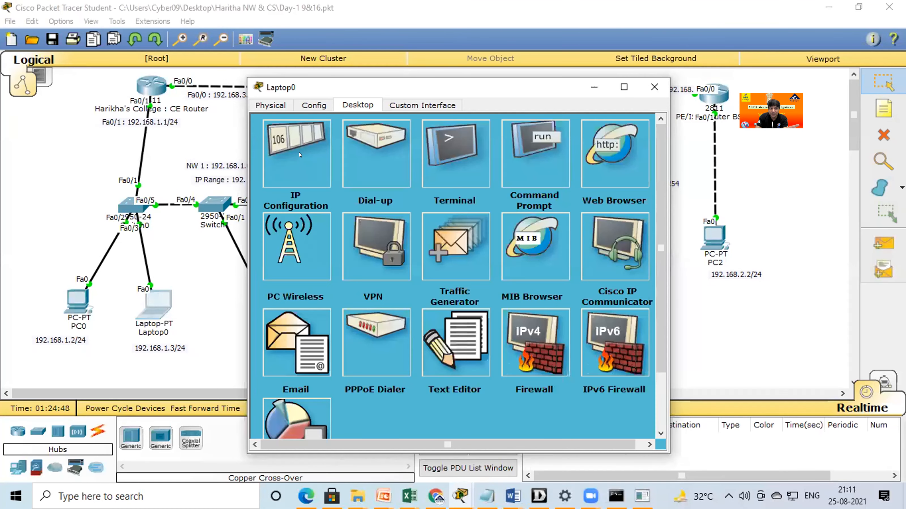
{"action": "left_click", "coordinate": [300, 154]}
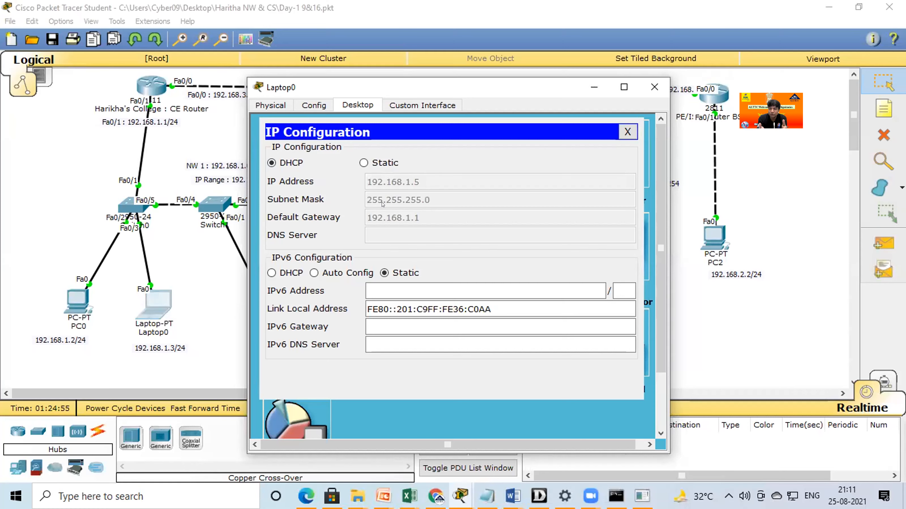
{"action": "left_click", "coordinate": [363, 163]}
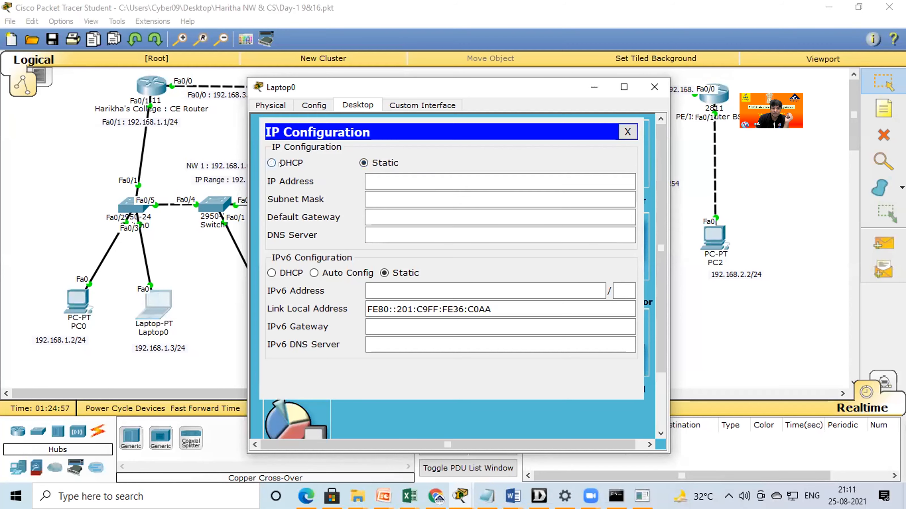
{"action": "left_click", "coordinate": [278, 164]}
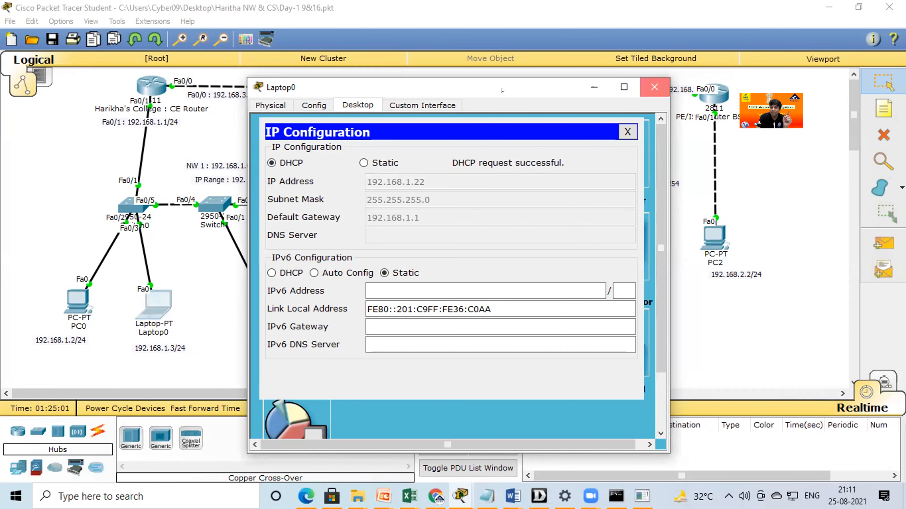
{"action": "left_click", "coordinate": [654, 87]}
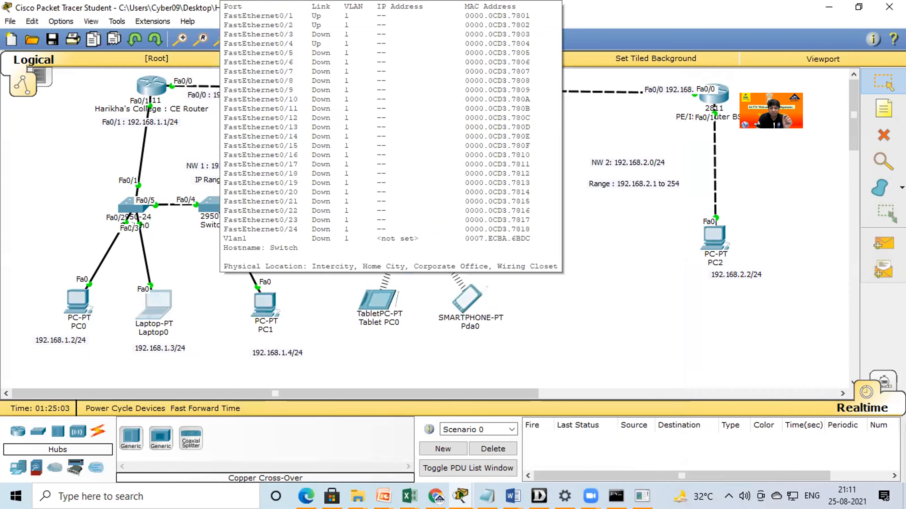
Annotate the topology with an outline around PC0, a path from PC0 to PC2 and an arrow at the CE router.
{"action": "mouse_move", "coordinate": [206, 195]}
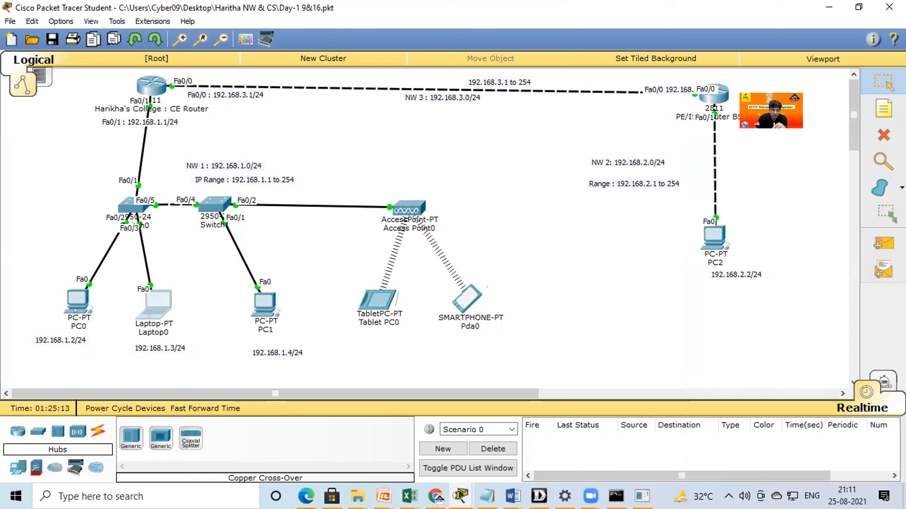
{"action": "mouse_move", "coordinate": [469, 281]}
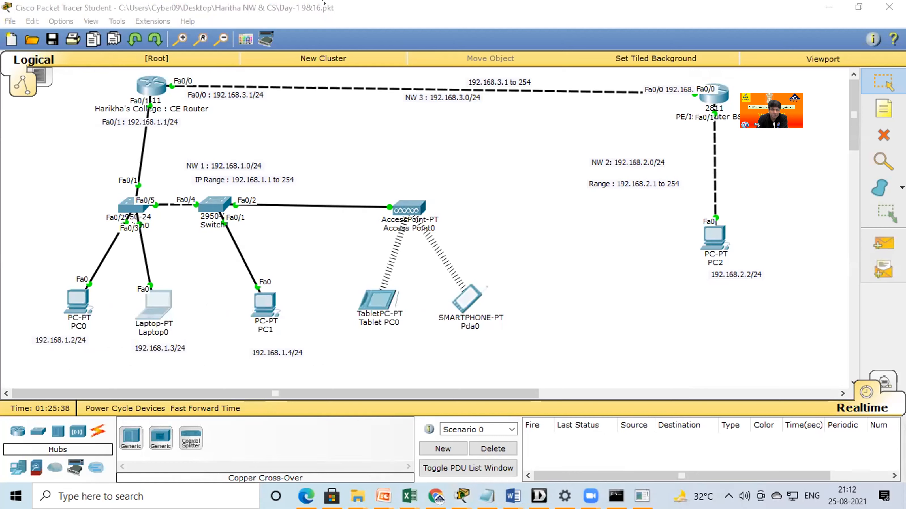
{"action": "mouse_move", "coordinate": [100, 282]}
{"action": "left_mouse_down"}
{"action": "mouse_move", "coordinate": [42, 310]}
{"action": "mouse_move", "coordinate": [90, 272]}
{"action": "mouse_move", "coordinate": [177, 123]}
{"action": "mouse_move", "coordinate": [303, 108]}
{"action": "mouse_move", "coordinate": [665, 134]}
{"action": "mouse_move", "coordinate": [704, 240]}
{"action": "mouse_move", "coordinate": [708, 219]}
{"action": "left_mouse_up"}
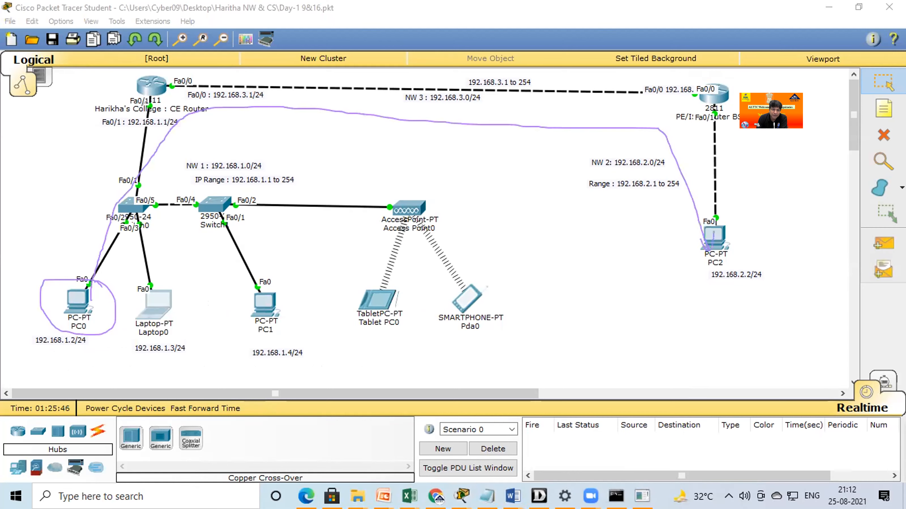
{"action": "mouse_move", "coordinate": [88, 75]}
{"action": "left_mouse_down"}
{"action": "mouse_move", "coordinate": [132, 86]}
{"action": "mouse_move", "coordinate": [122, 97]}
{"action": "left_mouse_up"}
Switch to the Live_Communication_Network_Topology presentation in PowerPoint and show slide 36 as a full-screen slide show.
{"action": "mouse_move", "coordinate": [384, 495]}
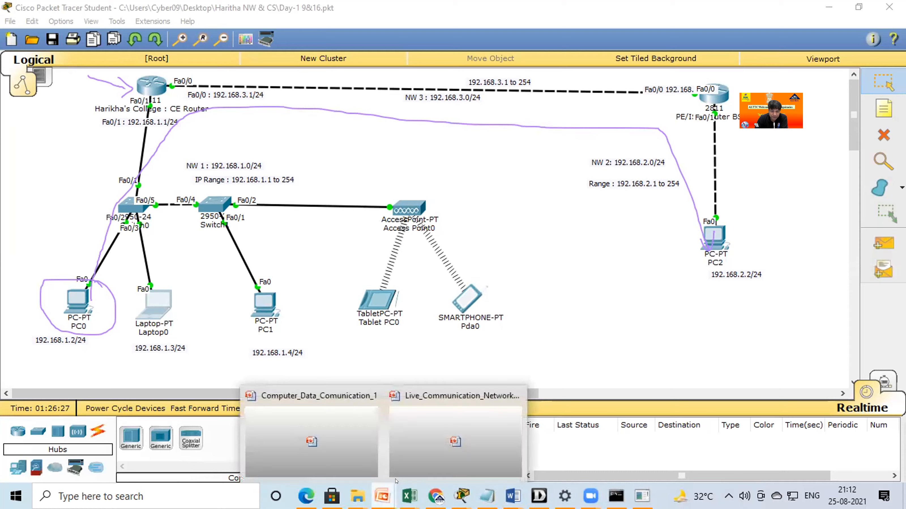
{"action": "left_click", "coordinate": [416, 462]}
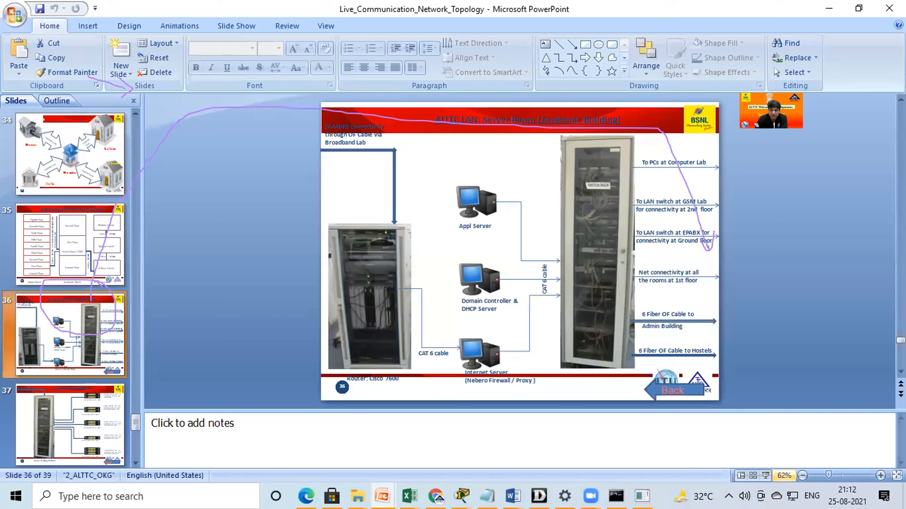
{"action": "left_click", "coordinate": [766, 476]}
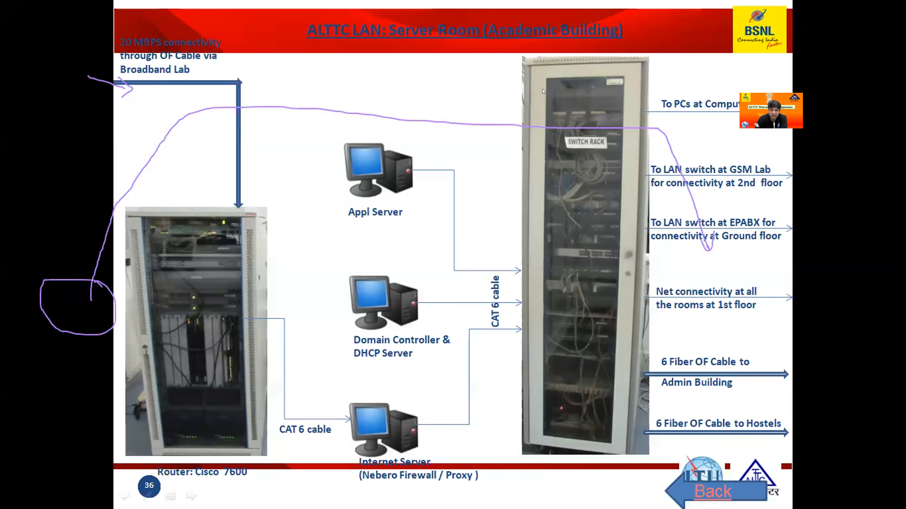
Annotate the slide with an arrow and "DHCP" above the router rack, an underline at Domain Controller and a handwritten note beneath "DHCP".
{"action": "left_click", "coordinate": [542, 92]}
{"action": "mouse_move", "coordinate": [187, 165]}
{"action": "left_mouse_down"}
{"action": "mouse_move", "coordinate": [200, 207]}
{"action": "mouse_move", "coordinate": [202, 197]}
{"action": "mouse_move", "coordinate": [235, 190]}
{"action": "mouse_move", "coordinate": [250, 167]}
{"action": "mouse_move", "coordinate": [268, 177]}
{"action": "mouse_move", "coordinate": [309, 171]}
{"action": "left_mouse_up"}
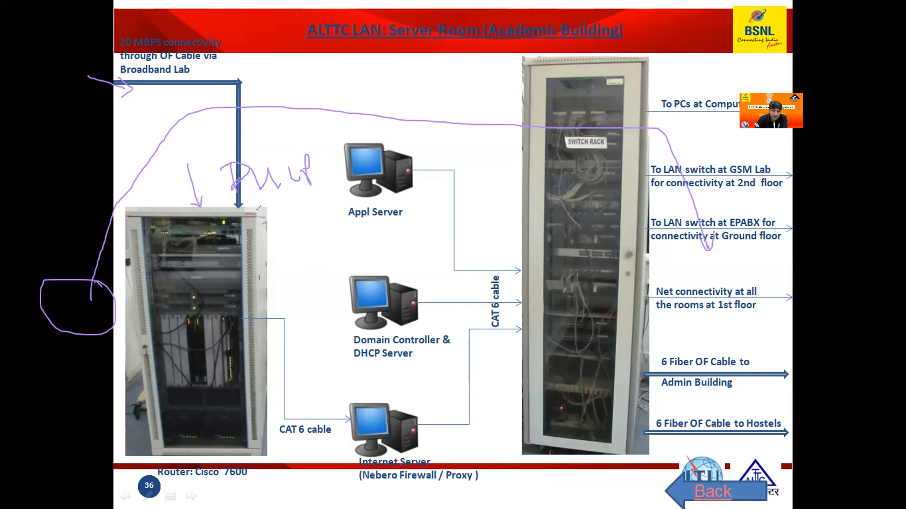
{"action": "left_click_drag", "start_coordinate": [355, 345], "coordinate": [420, 342]}
{"action": "left_click_drag", "start_coordinate": [270, 222], "coordinate": [282, 247]}
{"action": "left_click_drag", "start_coordinate": [261, 220], "coordinate": [288, 253]}
{"action": "mouse_move", "coordinate": [310, 219]}
{"action": "left_mouse_down"}
{"action": "mouse_move", "coordinate": [353, 224]}
{"action": "mouse_move", "coordinate": [355, 206]}
{"action": "left_mouse_up"}
{"action": "mouse_move", "coordinate": [378, 187]}
{"action": "left_mouse_down"}
{"action": "mouse_move", "coordinate": [379, 210]}
{"action": "mouse_move", "coordinate": [347, 220]}
{"action": "left_mouse_up"}
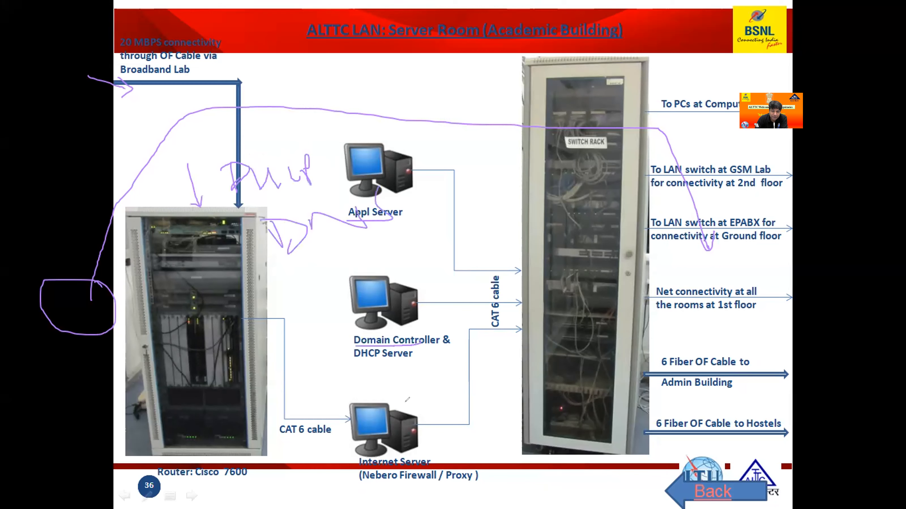
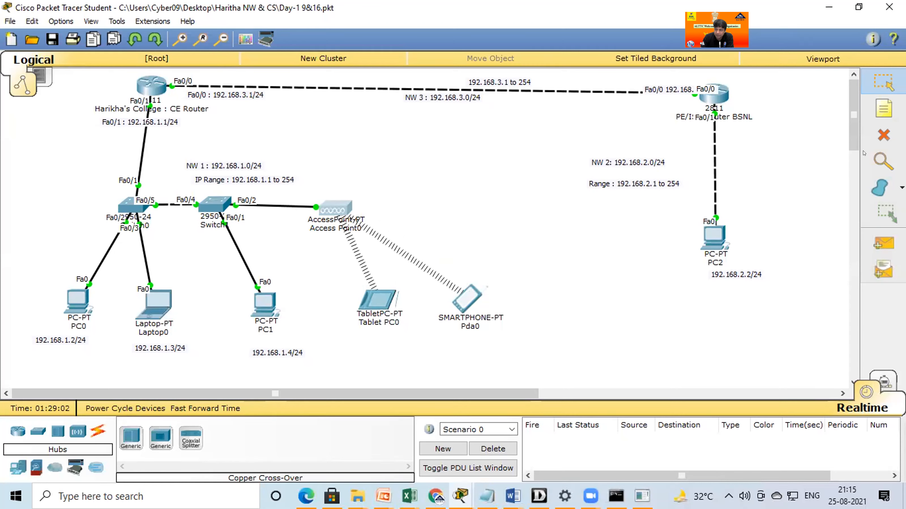
Delete the cable between the PE/ISP router and PC2.
{"action": "left_click", "coordinate": [881, 133]}
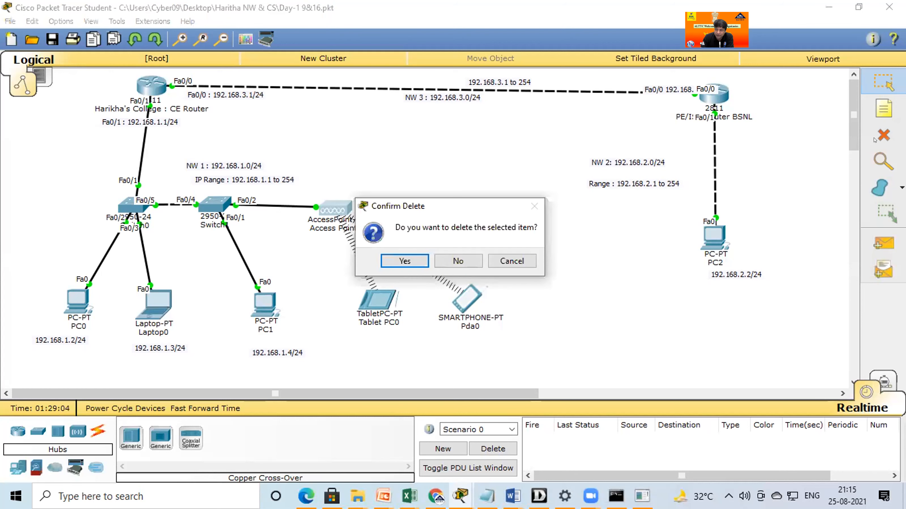
{"action": "left_click", "coordinate": [467, 259]}
{"action": "left_click", "coordinate": [705, 145]}
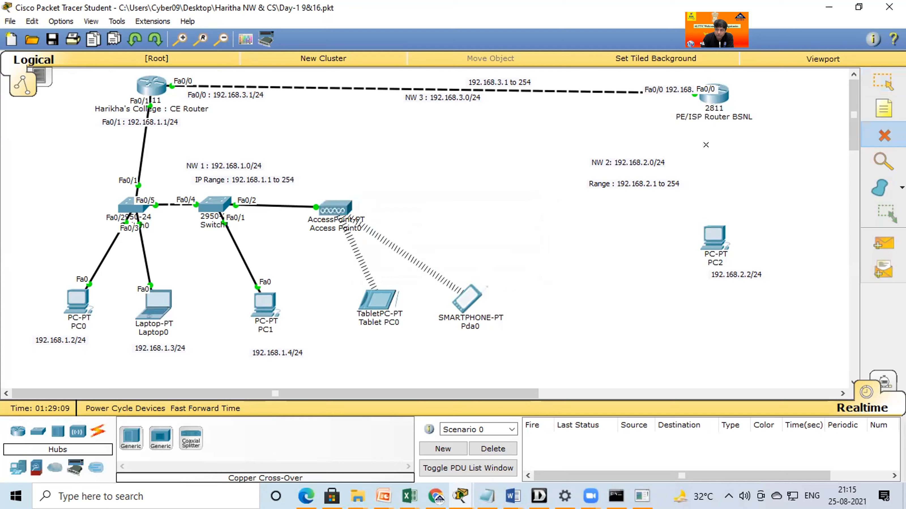
{"action": "left_click", "coordinate": [872, 86]}
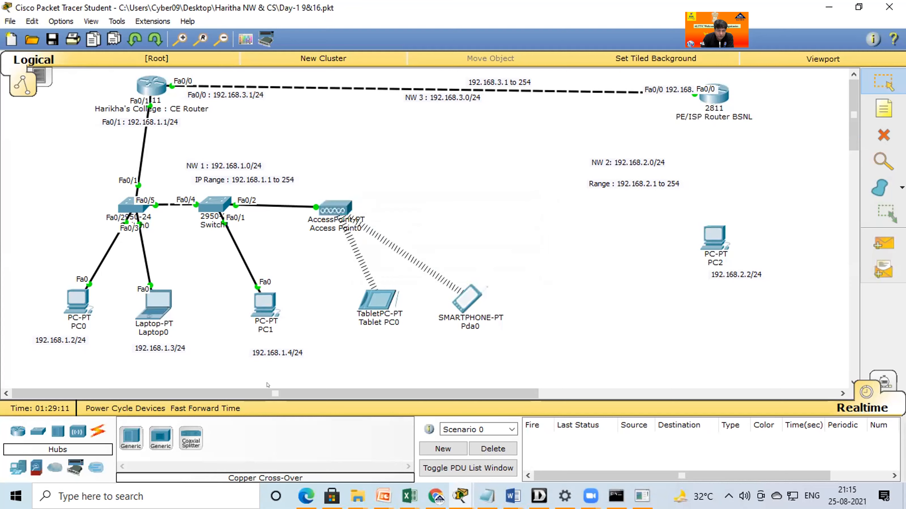
Add a 2950-24 switch below the PE/ISP router, with PC2 and its 192.168.2.2/24 label moved down beneath it.
{"action": "left_click", "coordinate": [34, 431]}
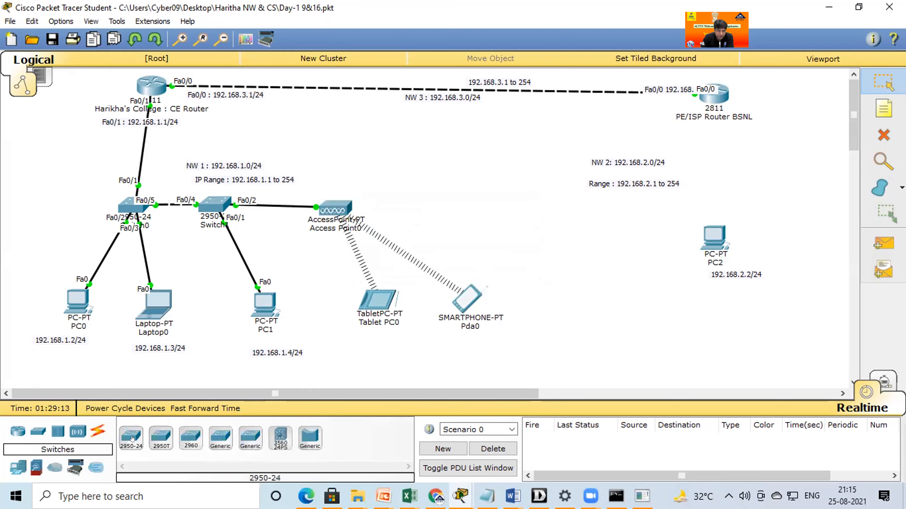
{"action": "left_click", "coordinate": [131, 438]}
{"action": "left_click", "coordinate": [721, 162]}
{"action": "left_click_drag", "start_coordinate": [721, 239], "coordinate": [726, 247]}
{"action": "left_click_drag", "start_coordinate": [732, 276], "coordinate": [725, 330]}
{"action": "left_click_drag", "start_coordinate": [716, 257], "coordinate": [726, 280]}
{"action": "left_click_drag", "start_coordinate": [723, 164], "coordinate": [713, 194]}
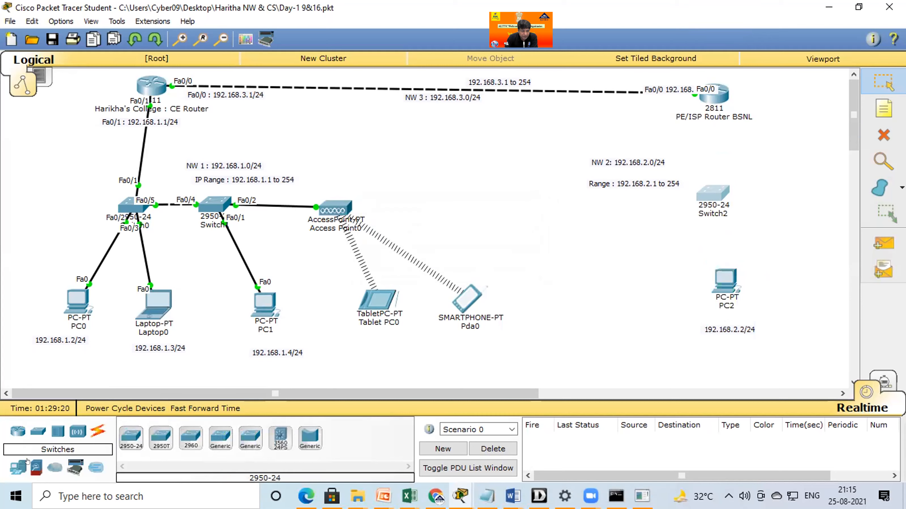
Place a generic server beside the PE/ISP router, to the upper right of Switch2.
{"action": "left_click", "coordinate": [24, 471]}
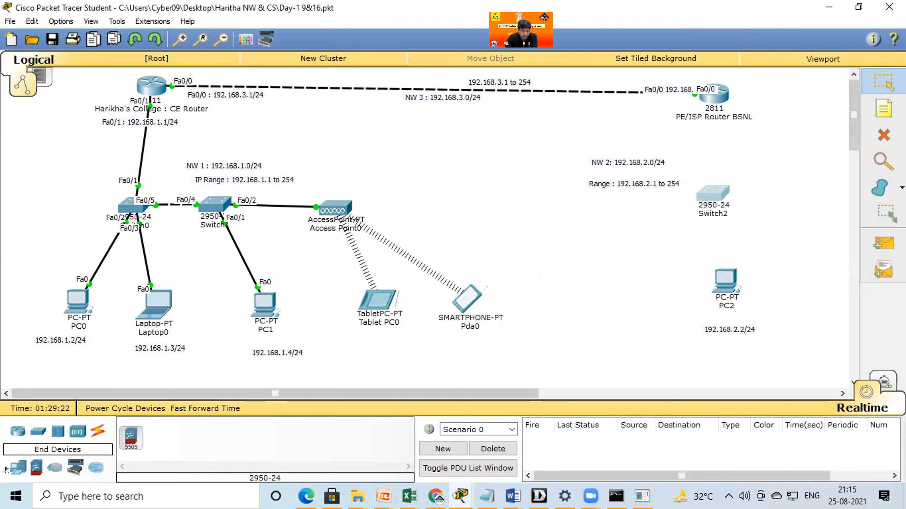
{"action": "left_click", "coordinate": [22, 469]}
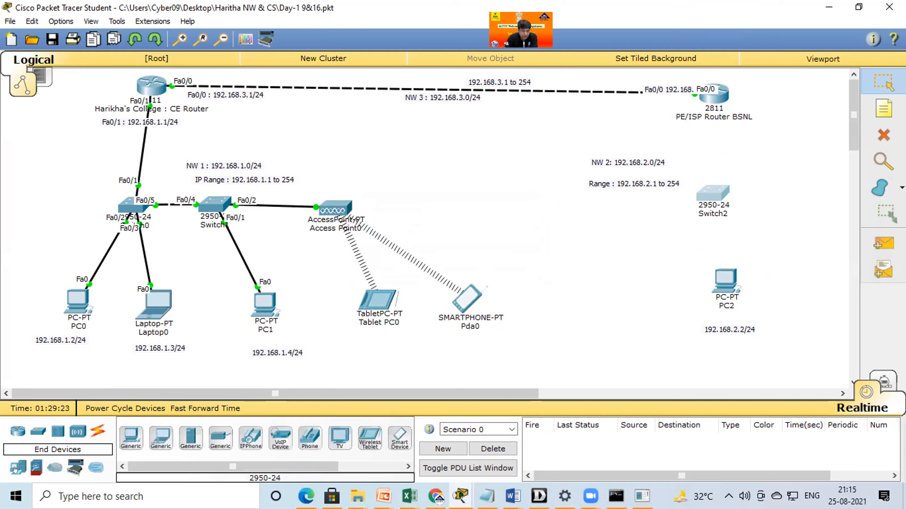
{"action": "left_click", "coordinate": [184, 438]}
{"action": "left_click", "coordinate": [798, 150]}
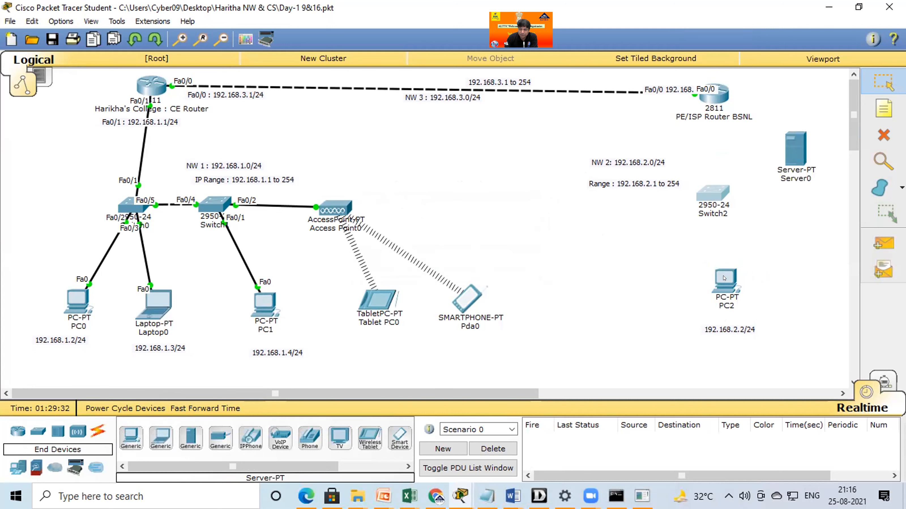
Shift PC2, its address label, Switch2 and the NW 2 network and range labels left to make room.
{"action": "left_click_drag", "start_coordinate": [723, 278], "coordinate": [713, 278]}
{"action": "left_click_drag", "start_coordinate": [726, 330], "coordinate": [705, 329]}
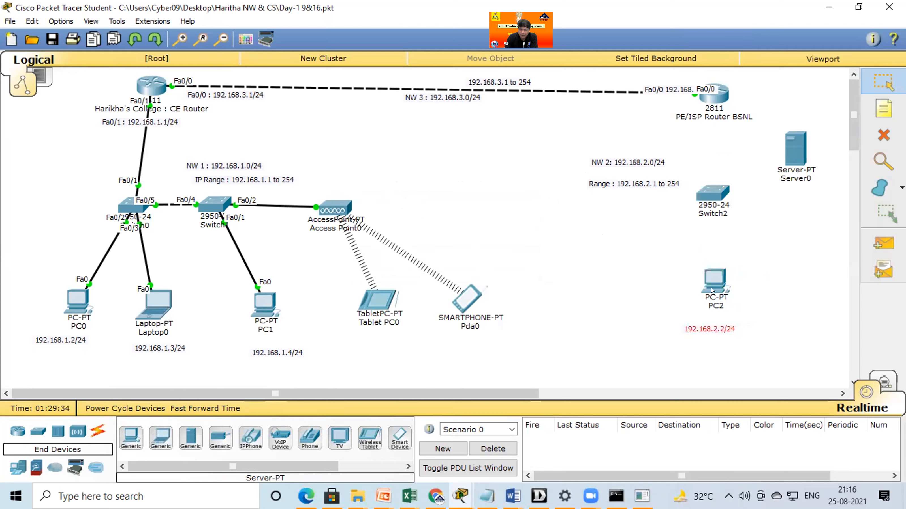
{"action": "left_click_drag", "start_coordinate": [713, 196], "coordinate": [703, 195]}
{"action": "left_click_drag", "start_coordinate": [647, 178], "coordinate": [588, 169]}
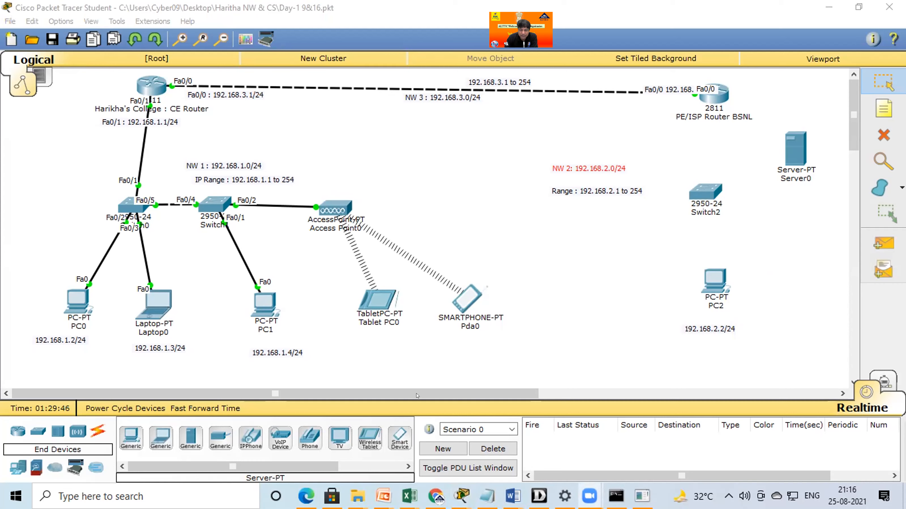
Place two more generic servers below Server0 and space the three servers in a column to the right of Switch2.
{"action": "left_click", "coordinate": [191, 438]}
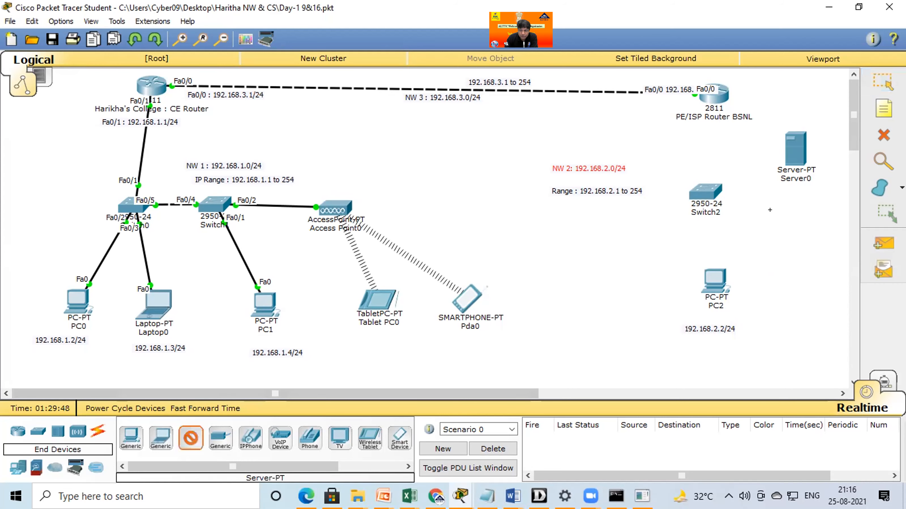
{"action": "left_click", "coordinate": [799, 214]}
{"action": "left_click", "coordinate": [190, 439]}
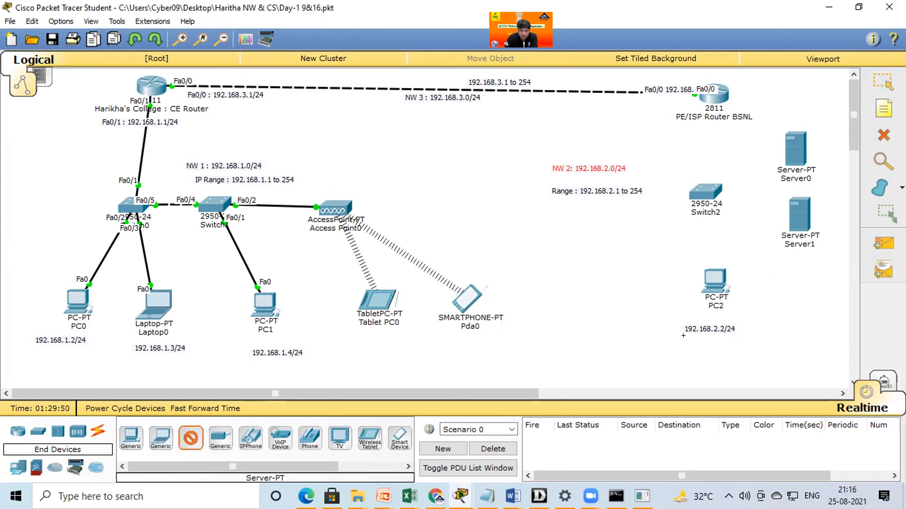
{"action": "left_click", "coordinate": [788, 292]}
{"action": "left_click_drag", "start_coordinate": [796, 144], "coordinate": [795, 131]}
{"action": "mouse_move", "coordinate": [800, 213]}
{"action": "left_mouse_down"}
{"action": "mouse_move", "coordinate": [791, 196]}
{"action": "mouse_move", "coordinate": [796, 200]}
{"action": "left_mouse_up"}
{"action": "left_click_drag", "start_coordinate": [798, 281], "coordinate": [800, 263]}
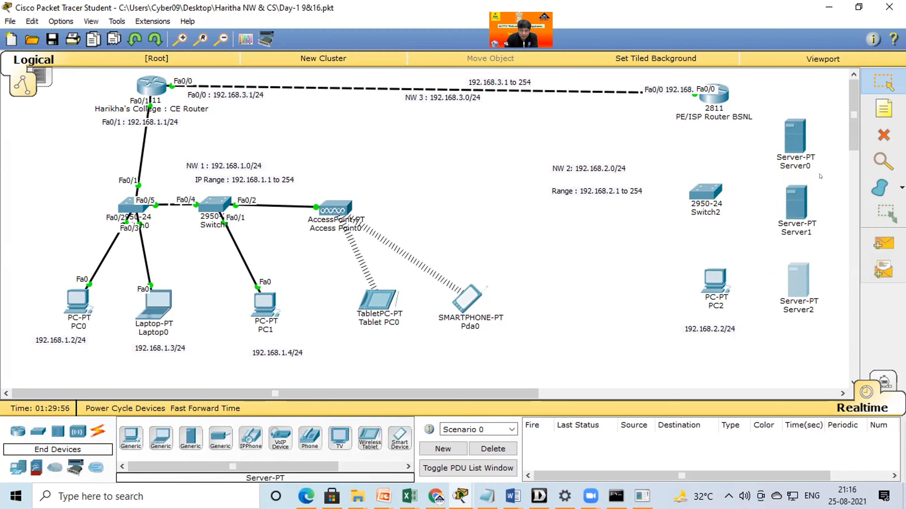
Delete the cable between Switch1 and Access Point0.
{"action": "left_click", "coordinate": [883, 136]}
{"action": "left_click", "coordinate": [460, 268]}
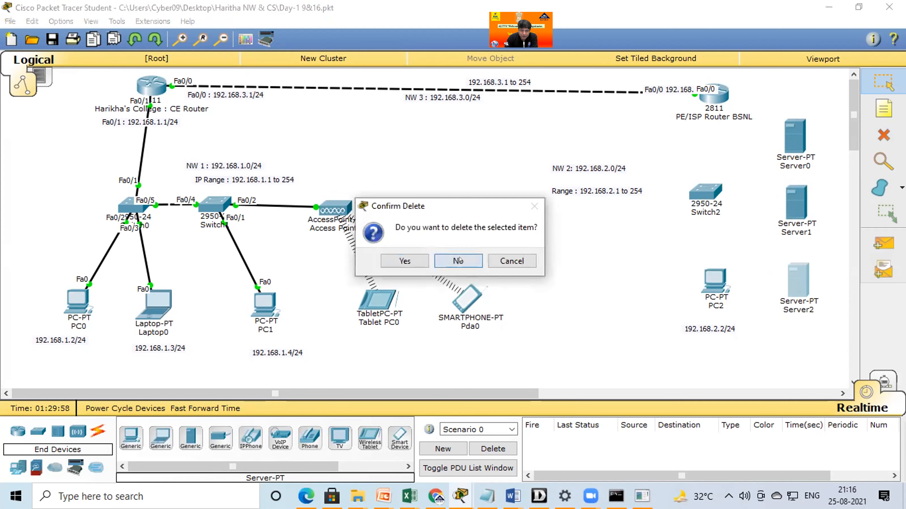
{"action": "left_click", "coordinate": [263, 205]}
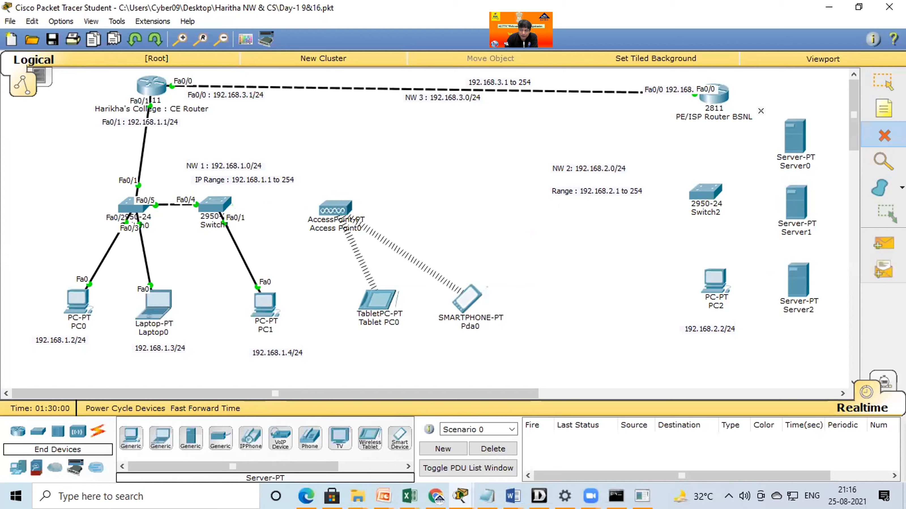
{"action": "key", "text": "Escape"}
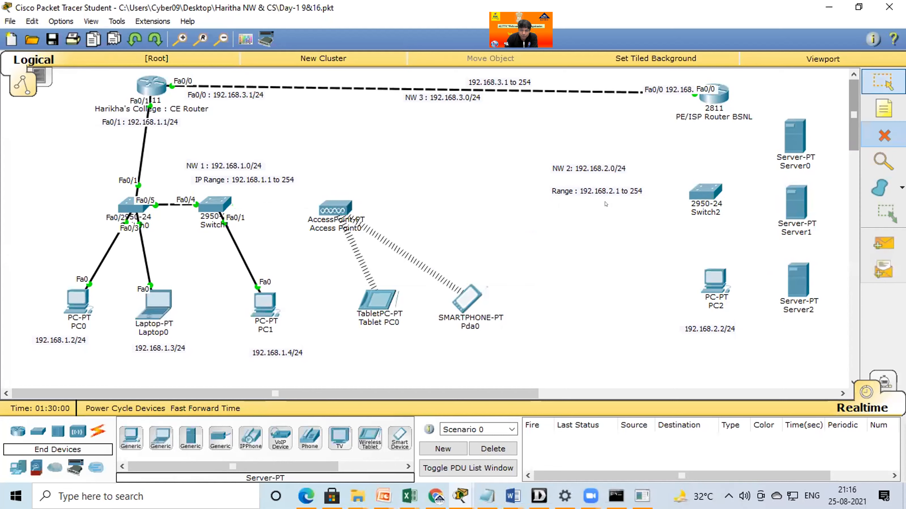
Move Access Point0, Pda0 and Tablet PC0 toward Switch2, and relocate Switch1 and PC1 to the left of Switch0 and PC0.
{"action": "left_click_drag", "start_coordinate": [335, 208], "coordinate": [599, 216]}
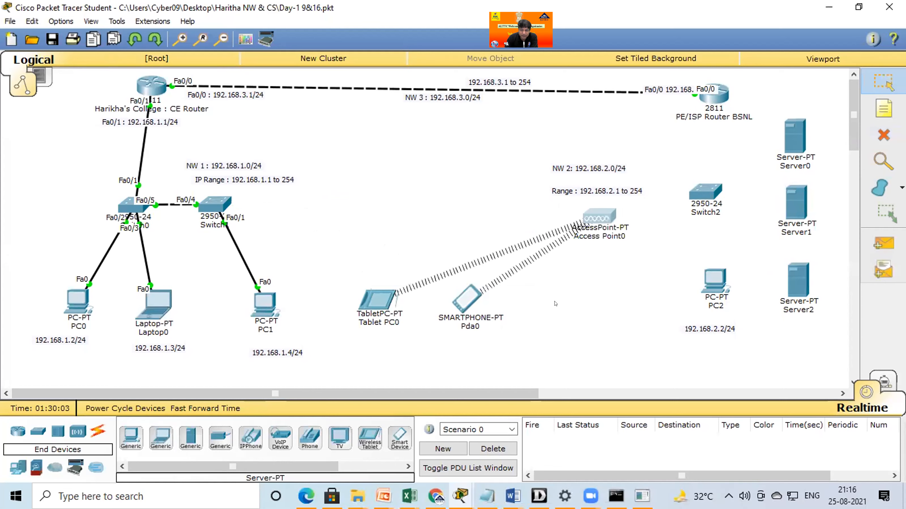
{"action": "left_click_drag", "start_coordinate": [465, 304], "coordinate": [556, 304]}
{"action": "left_click_drag", "start_coordinate": [376, 300], "coordinate": [431, 294]}
{"action": "left_click_drag", "start_coordinate": [212, 218], "coordinate": [44, 204]}
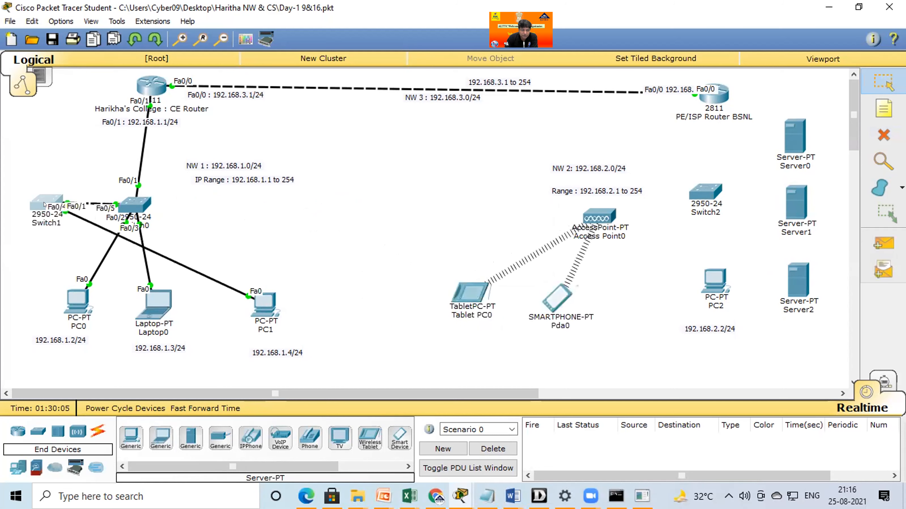
{"action": "left_click_drag", "start_coordinate": [264, 303], "coordinate": [14, 300]}
Line up Switch2 with Access Point0, bring the smartphone and tablet closer beneath them, and move the NW 2 labels clear above.
{"action": "left_click_drag", "start_coordinate": [692, 195], "coordinate": [691, 216]}
{"action": "left_click_drag", "start_coordinate": [602, 217], "coordinate": [628, 212]}
{"action": "left_click_drag", "start_coordinate": [560, 299], "coordinate": [608, 315]}
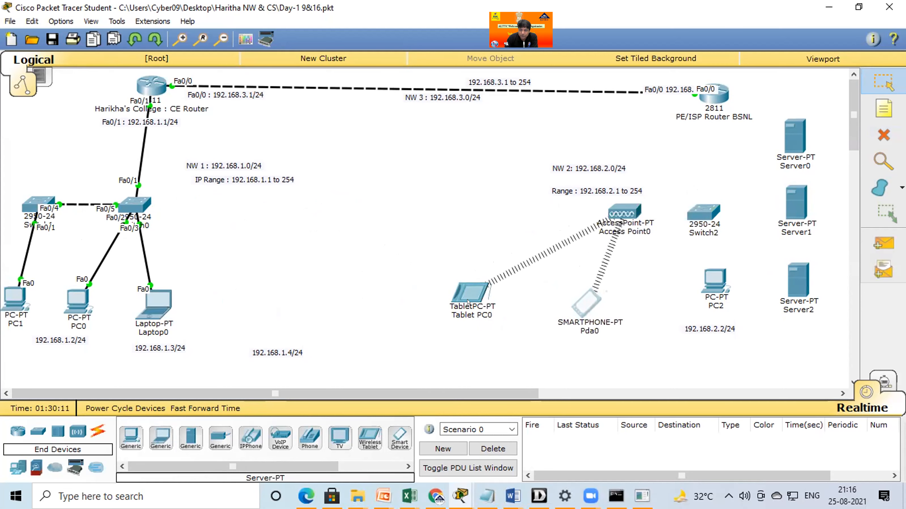
{"action": "left_click_drag", "start_coordinate": [471, 294], "coordinate": [508, 297]}
{"action": "left_click_drag", "start_coordinate": [585, 184], "coordinate": [563, 179]}
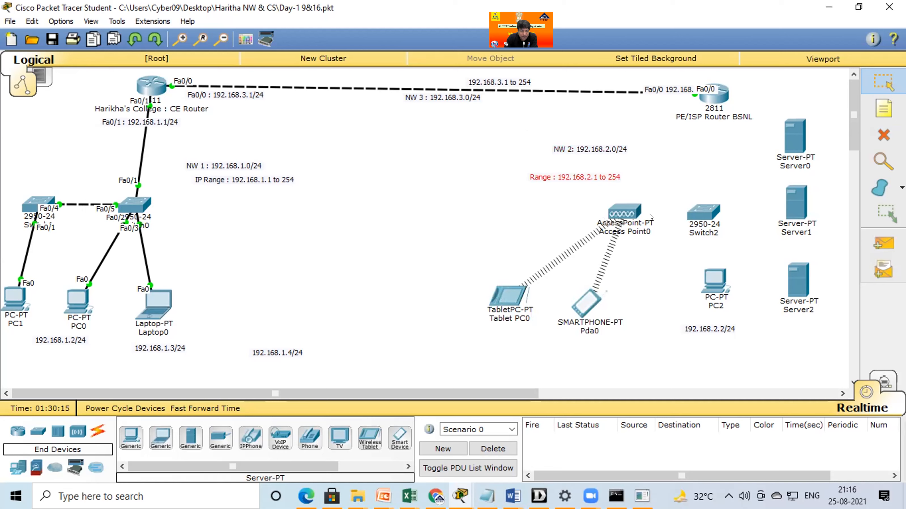
Connect the PE/ISP router's FastEthernet0/1 to Switch2's FastEthernet0/1 with a copper straight-through cable.
{"action": "left_click", "coordinate": [98, 431]}
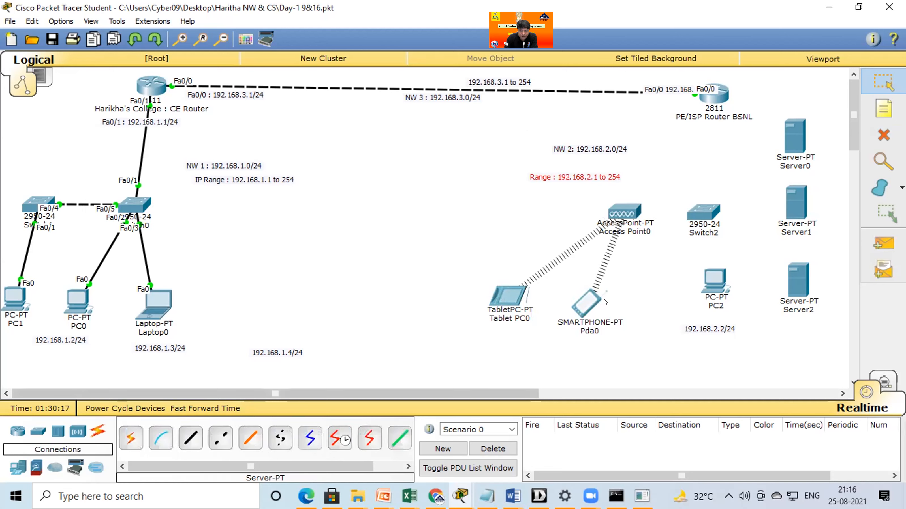
{"action": "left_click", "coordinate": [191, 438]}
{"action": "left_click", "coordinate": [724, 97]}
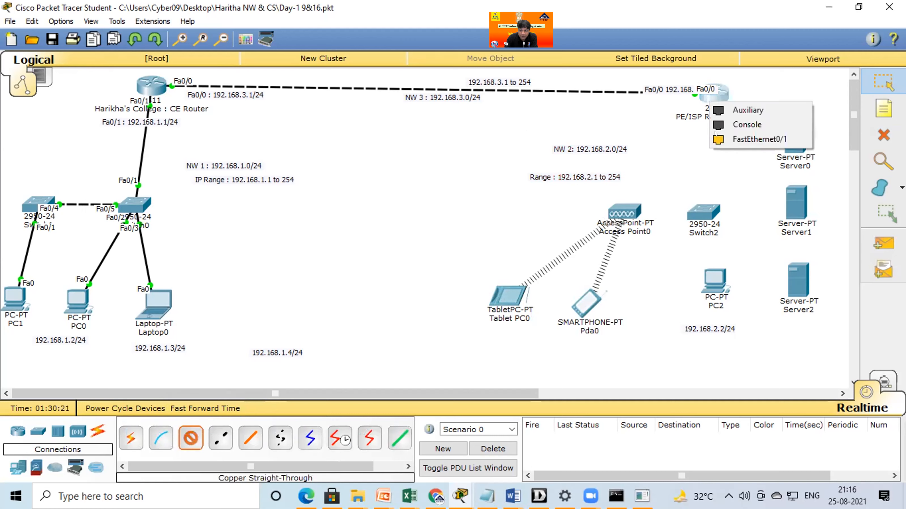
{"action": "left_click", "coordinate": [702, 207]}
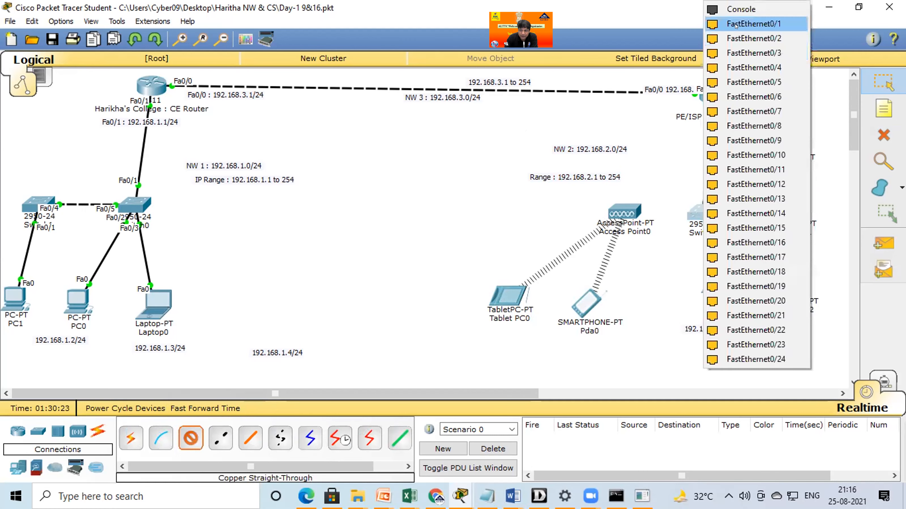
{"action": "left_click", "coordinate": [735, 24]}
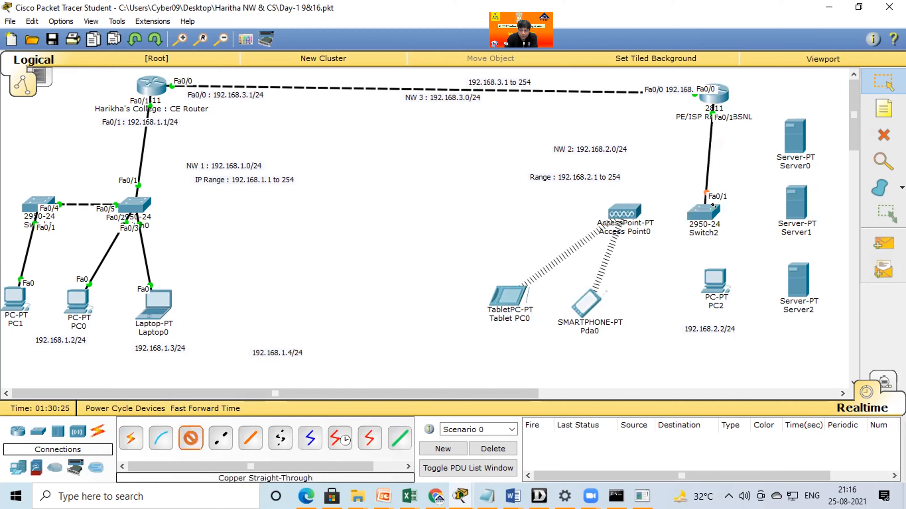
Connect Switch2's FastEthernet0/2, 0/3 and 0/4 to Server0, Server1 and Server2 respectively with copper straight-through cables.
{"action": "left_click", "coordinate": [703, 212]}
{"action": "left_click", "coordinate": [749, 34]}
{"action": "left_click", "coordinate": [799, 151]}
{"action": "left_click", "coordinate": [800, 155]}
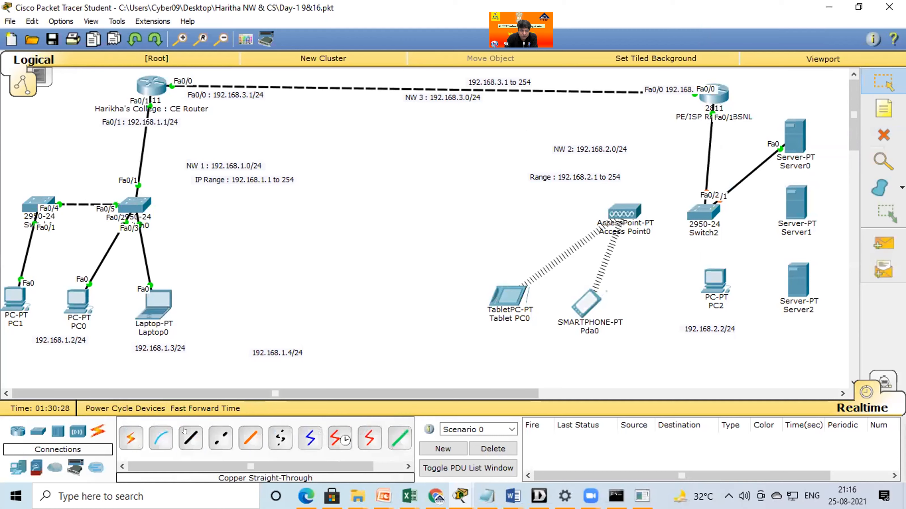
{"action": "left_click", "coordinate": [706, 206]}
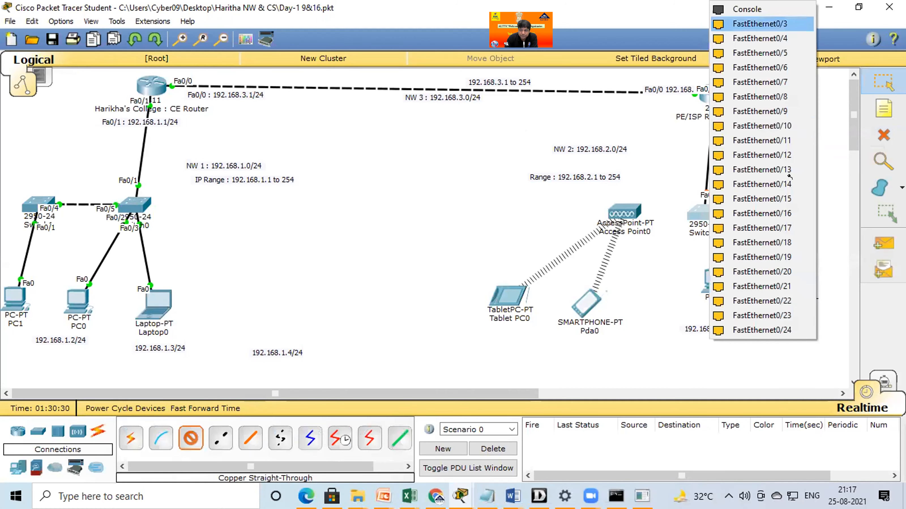
{"action": "left_click", "coordinate": [752, 23]}
{"action": "left_click", "coordinate": [805, 215]}
{"action": "left_click", "coordinate": [807, 217]}
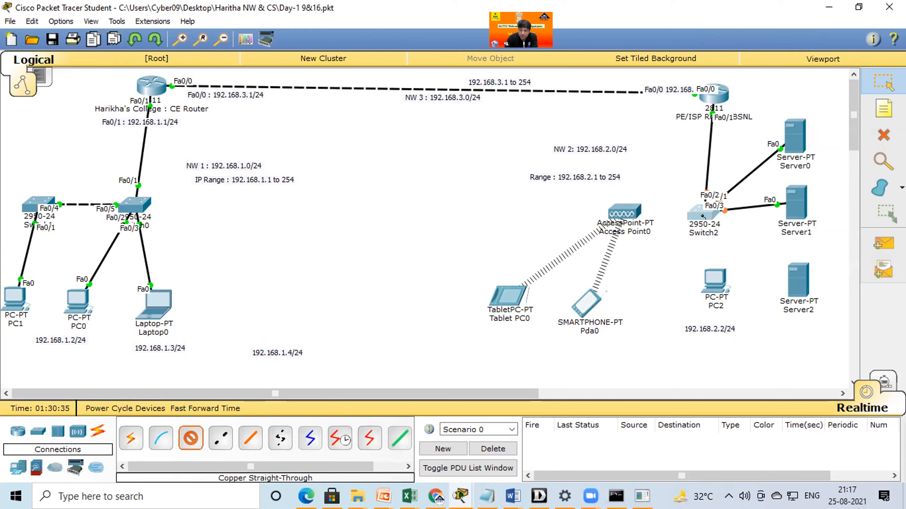
{"action": "left_click", "coordinate": [702, 225]}
{"action": "left_click", "coordinate": [753, 22]}
{"action": "left_click", "coordinate": [804, 288]}
{"action": "left_click", "coordinate": [816, 293]}
Move PC2 and its address label to the lower left of Switch2, and nudge Server0 slightly up.
{"action": "left_click_drag", "start_coordinate": [714, 293], "coordinate": [673, 301]}
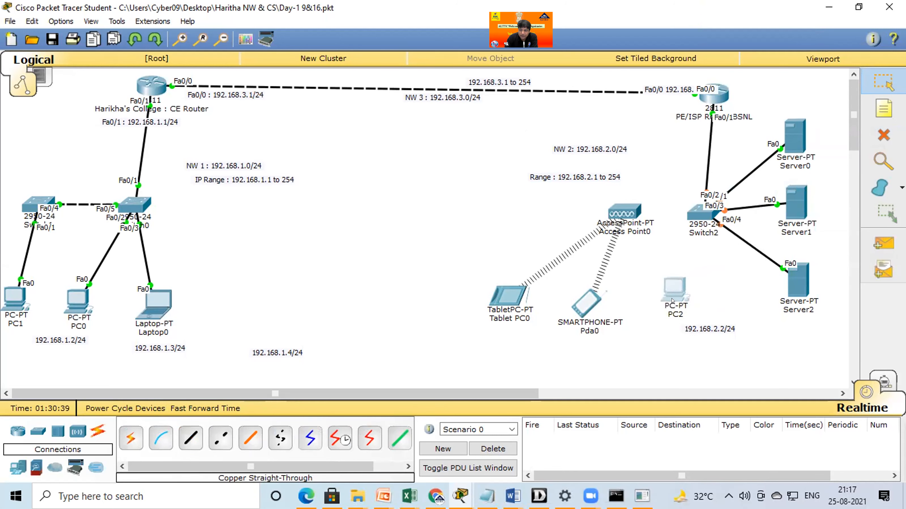
{"action": "left_click_drag", "start_coordinate": [715, 329], "coordinate": [681, 331]}
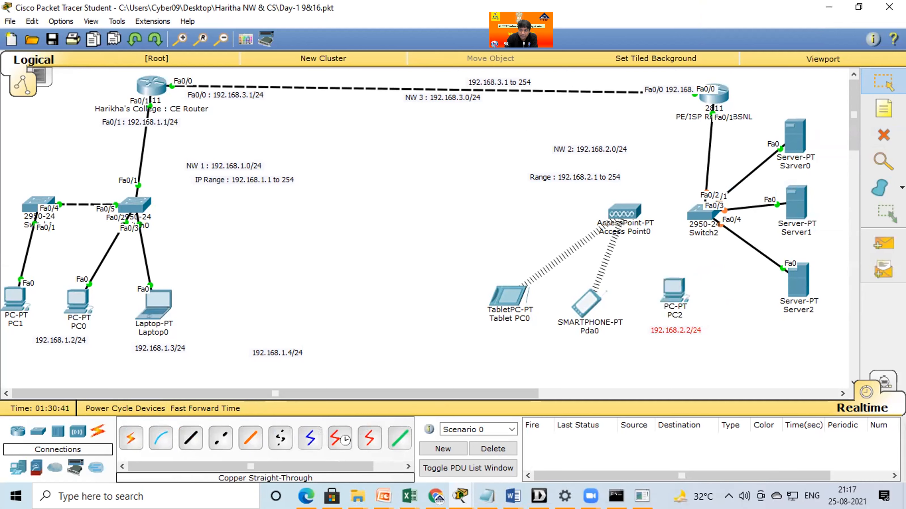
{"action": "left_click_drag", "start_coordinate": [789, 142], "coordinate": [789, 136]}
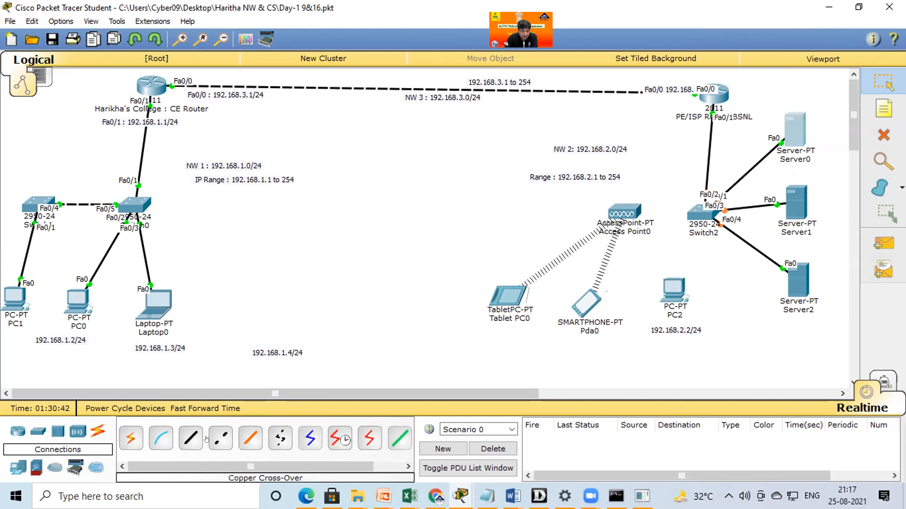
Connect PC2's Fa0 to Switch2's FastEthernet0/5 with a copper straight-through cable.
{"action": "left_click", "coordinate": [674, 292]}
{"action": "left_click", "coordinate": [710, 308]}
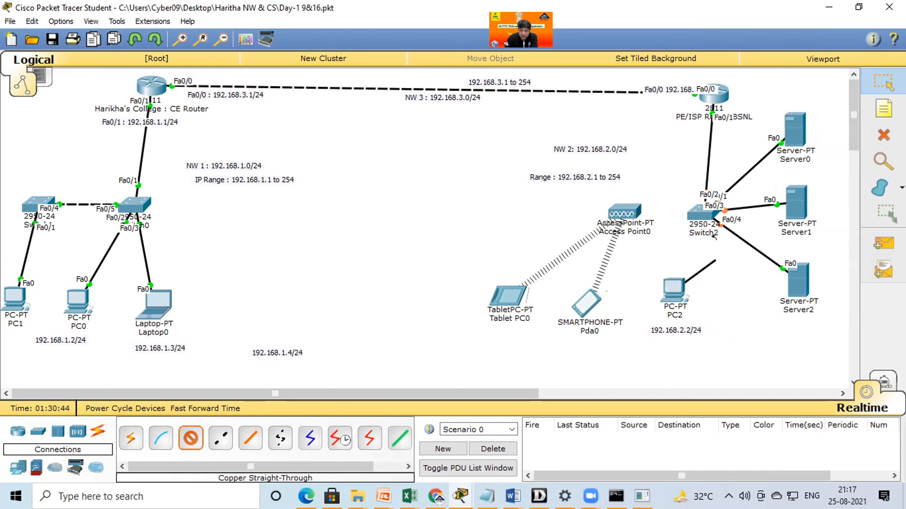
{"action": "left_click", "coordinate": [693, 208]}
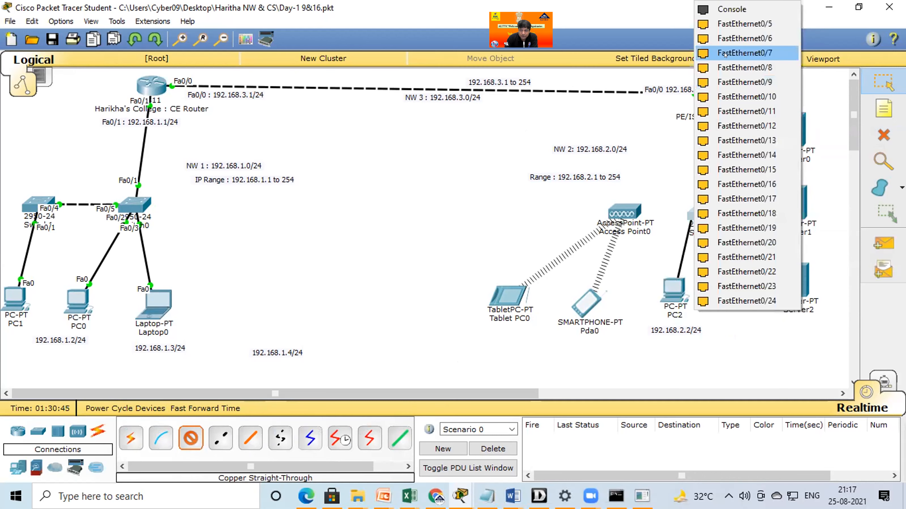
{"action": "left_click", "coordinate": [745, 24]}
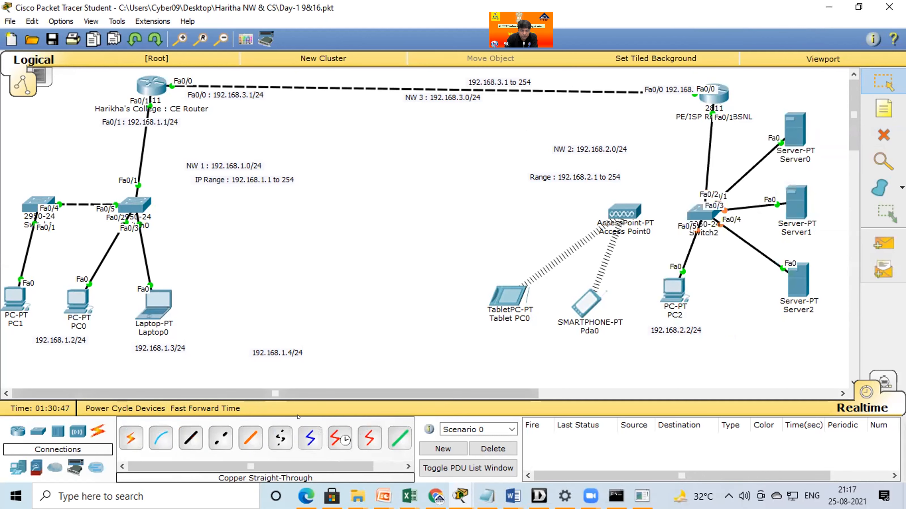
Connect Access Point0 to Switch2's FastEthernet0/6 with a copper straight-through cable, and move the access point farther left of the switch.
{"action": "left_click", "coordinate": [628, 206]}
{"action": "left_click", "coordinate": [656, 216]}
{"action": "left_click", "coordinate": [701, 215]}
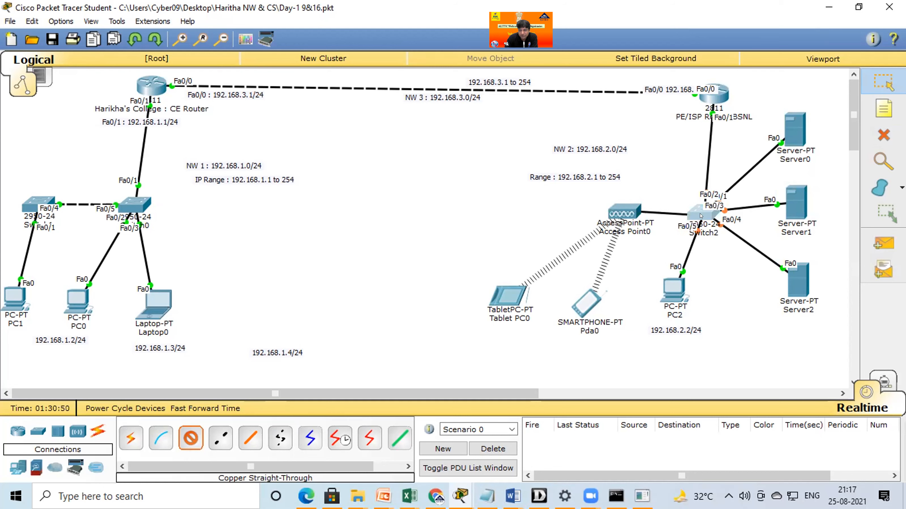
{"action": "left_click", "coordinate": [745, 24]}
{"action": "left_click_drag", "start_coordinate": [624, 213], "coordinate": [598, 216]}
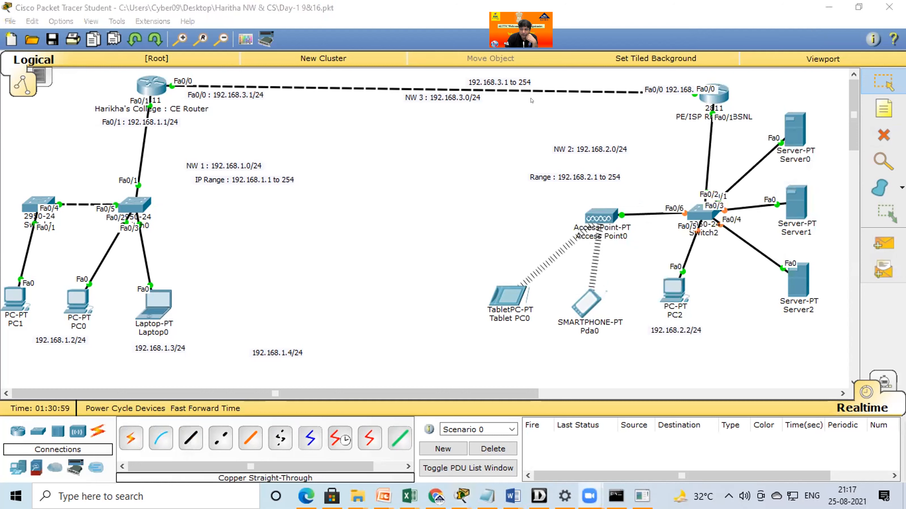
Rename Server0 as "DHCP Server :" followed by the address 192.168.2.5/24 on a second line.
{"action": "left_click", "coordinate": [786, 162]}
{"action": "double_click", "coordinate": [790, 158]}
{"action": "type", "text": "D"}
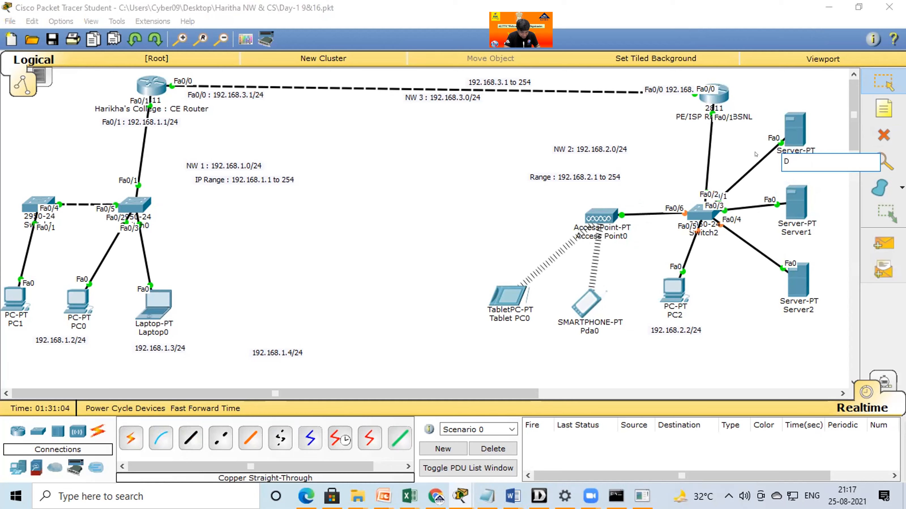
{"action": "type", "text": "HCP Server "}
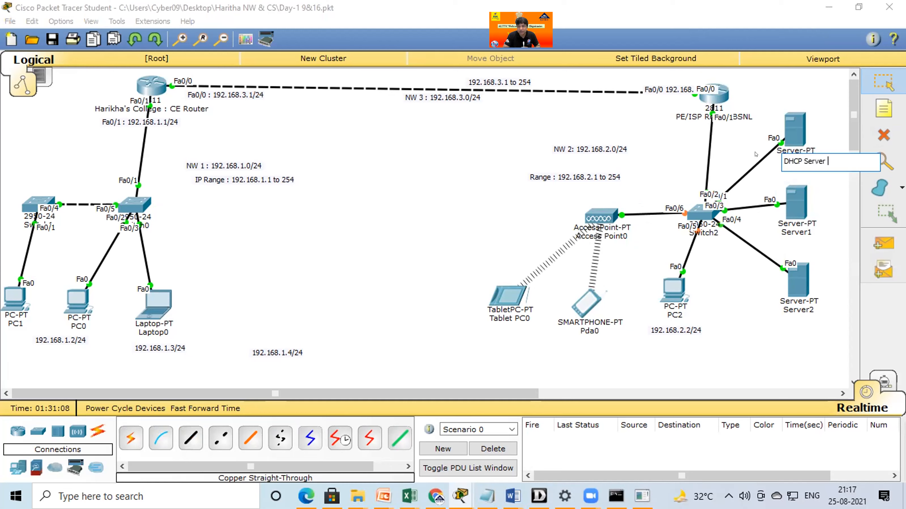
{"action": "type", "text": ":"}
{"action": "key", "text": "Return"}
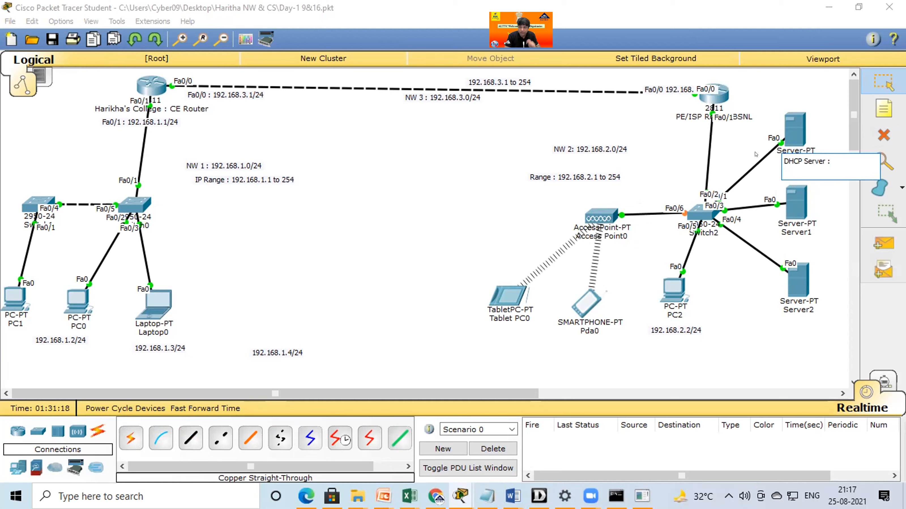
{"action": "type", "text": "192.168"}
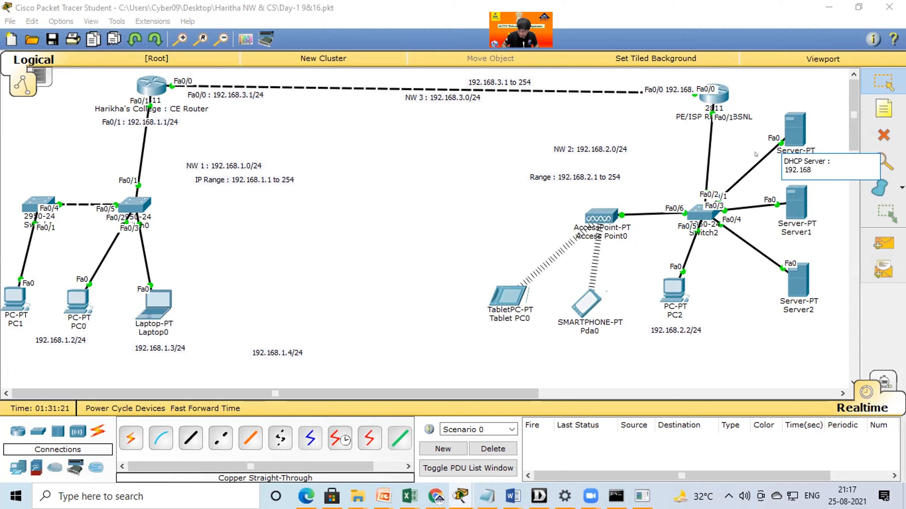
{"action": "type", "text": ".2.5/24"}
Rename Server1 as "DNS: 192.168.5.10/24".
{"action": "left_click", "coordinate": [798, 232]}
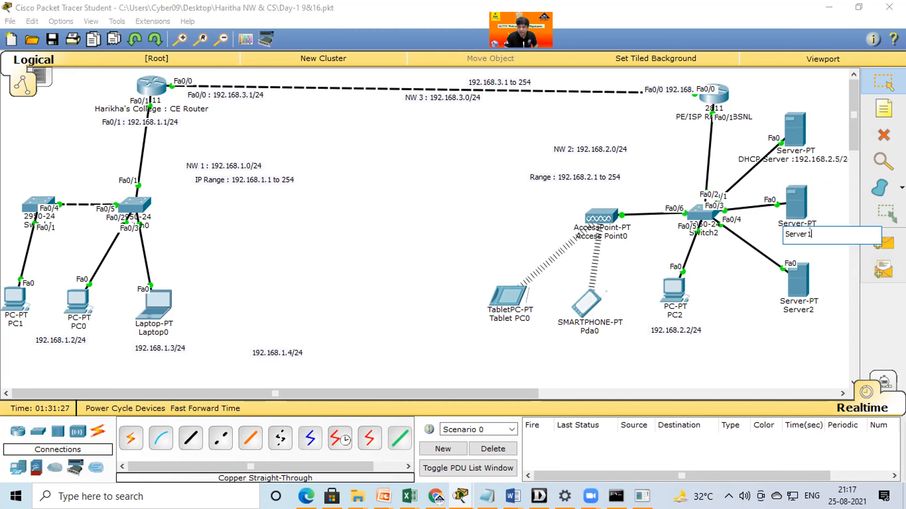
{"action": "type", "text": "DNS: 192.168"}
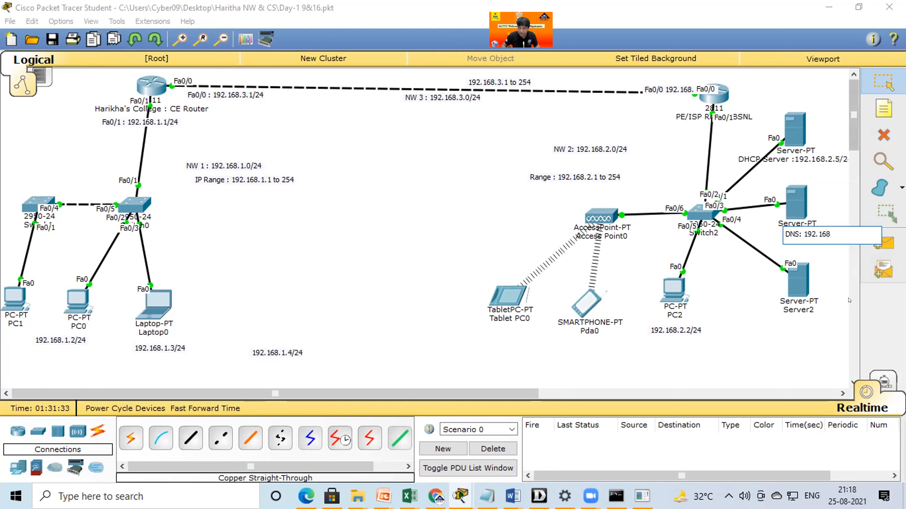
{"action": "type", "text": ".5.10/24"}
{"action": "left_click", "coordinate": [798, 310]}
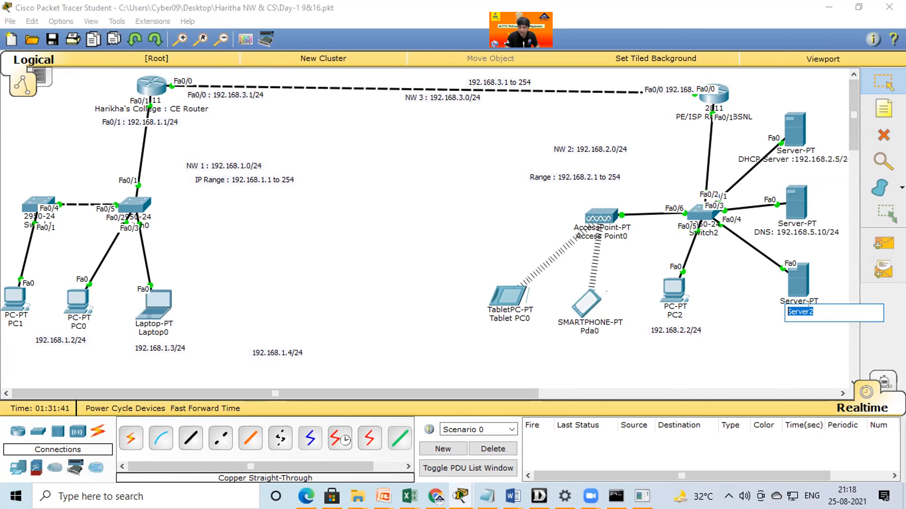
{"action": "type", "text": "Web Serv"}
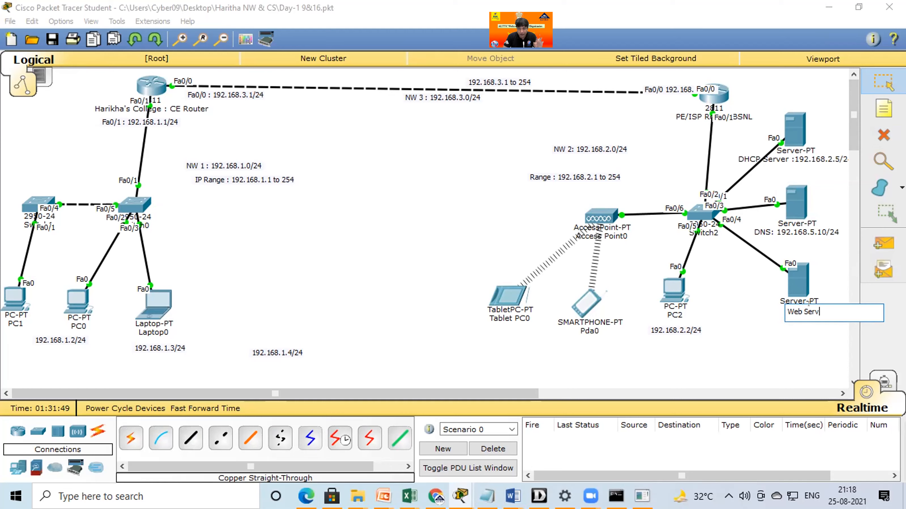
{"action": "type", "text": "er :"}
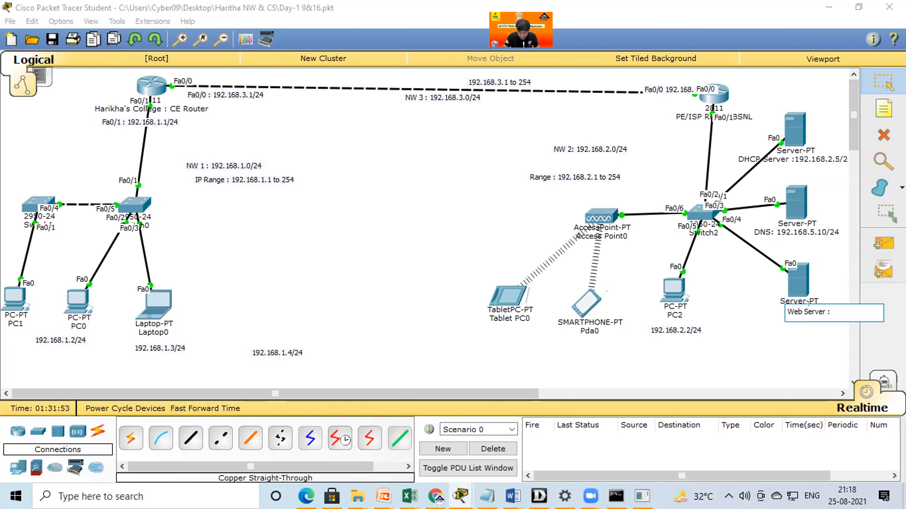
{"action": "key", "text": "Return"}
{"action": "type", "text": "WWW"}
{"action": "key", "text": "BackSpace"}
{"action": "key", "text": "BackSpace"}
{"action": "key", "text": "BackSpace"}
{"action": "type", "text": "w"}
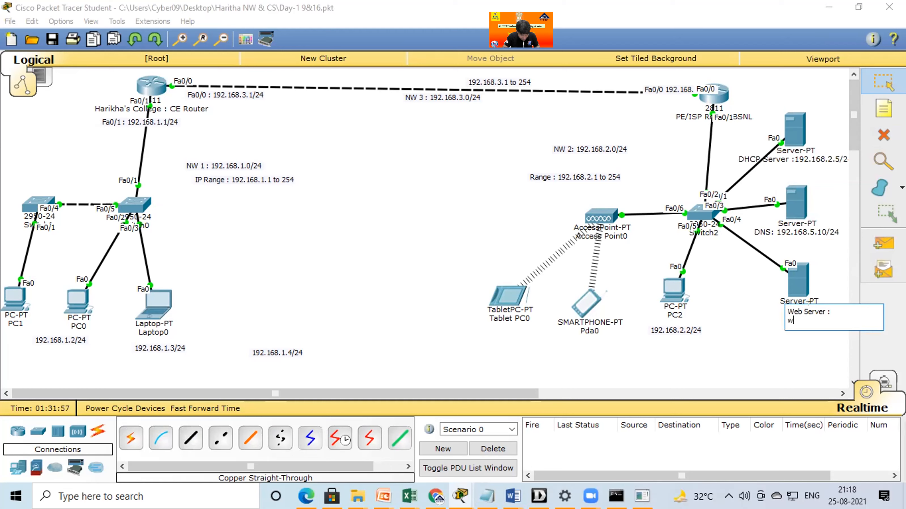
{"action": "type", "text": "ww.Fa"}
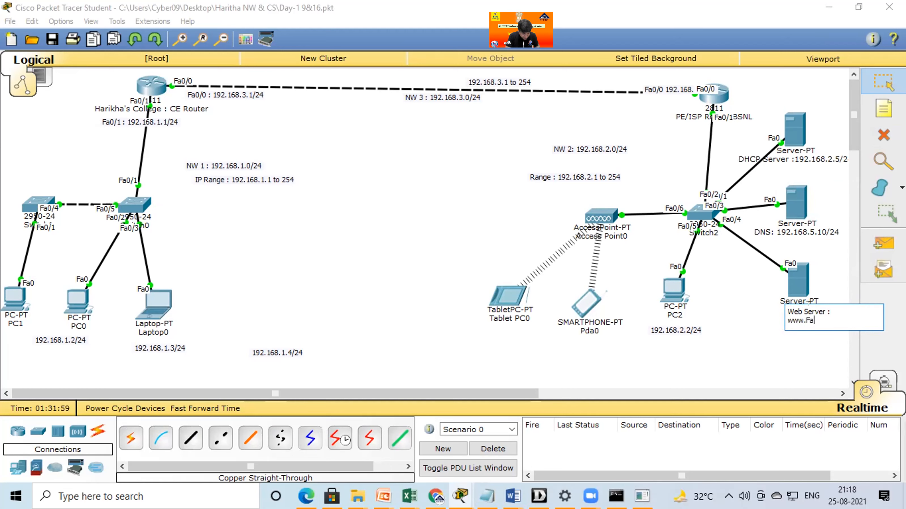
{"action": "type", "text": "cebook.com"}
{"action": "key", "text": "Return"}
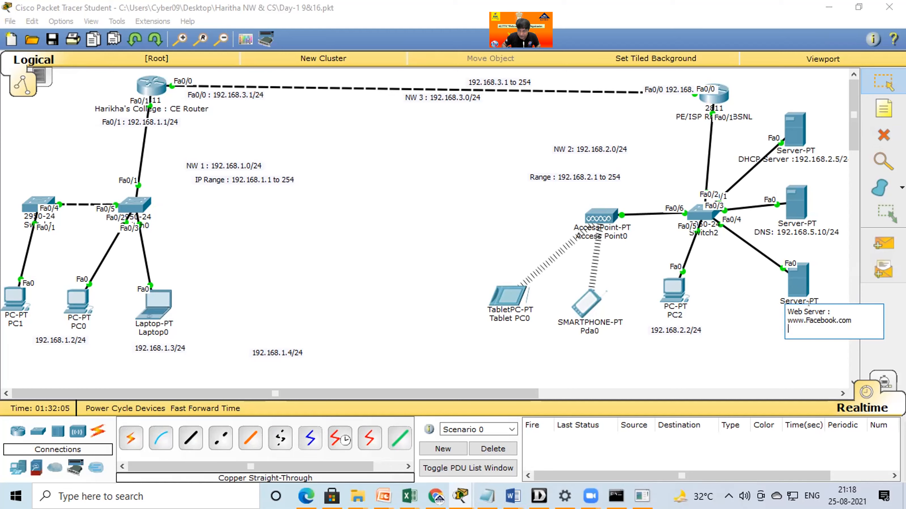
{"action": "type", "text": "192.168.5."}
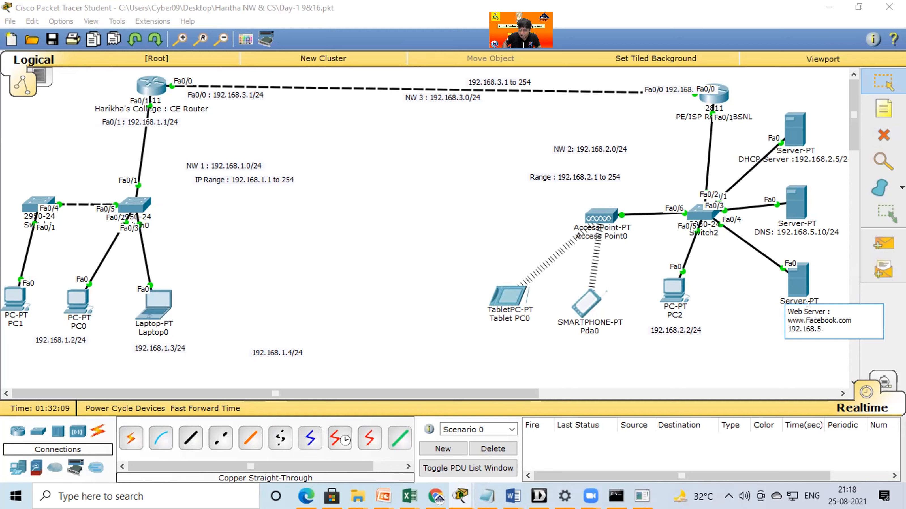
{"action": "type", "text": "15/24"}
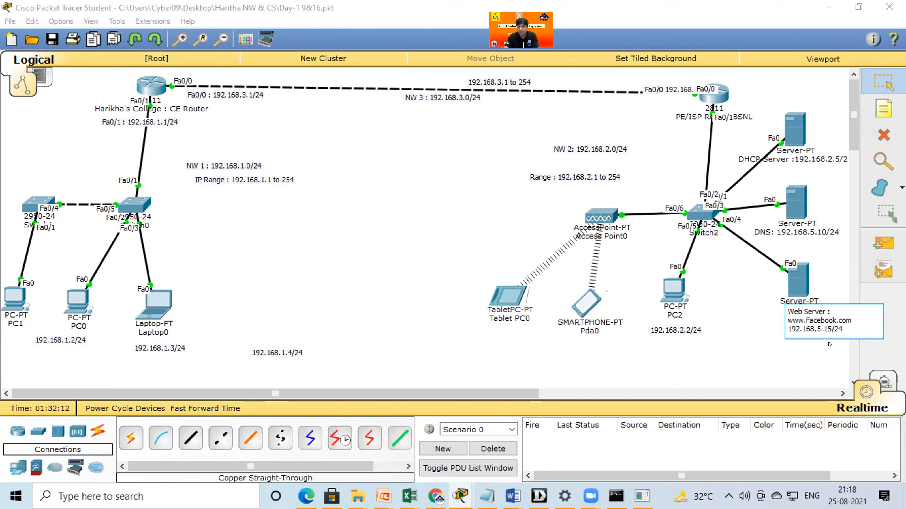
{"action": "left_click", "coordinate": [746, 344]}
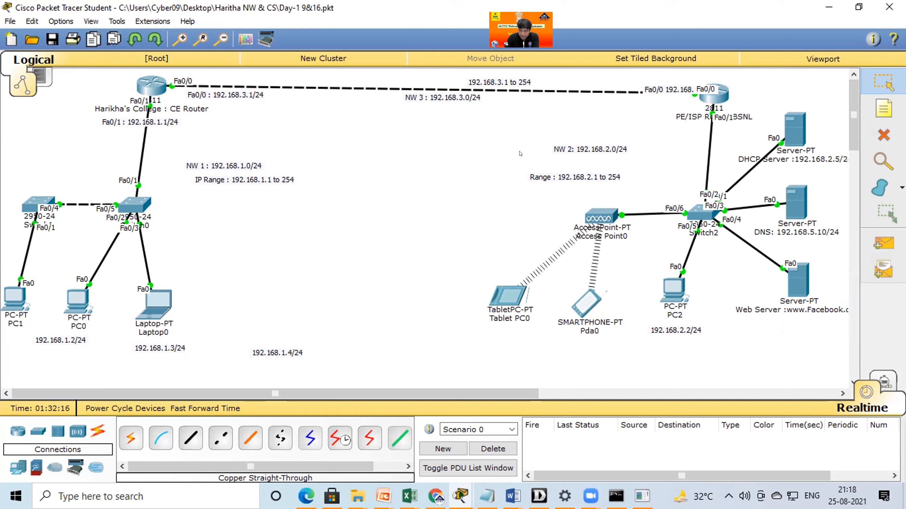
{"action": "left_click", "coordinate": [267, 1]}
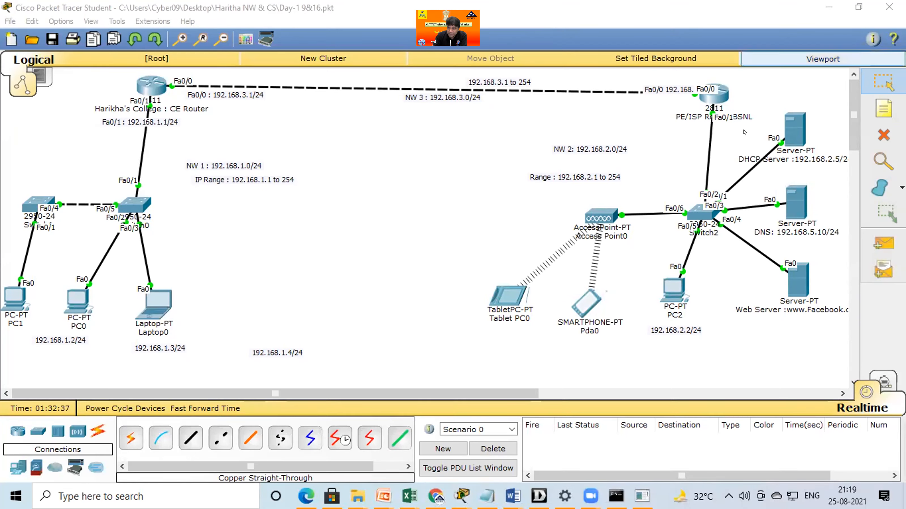
Nudge the web server down and place a fourth generic server between PC2 and the web server, near the bottom of the topology.
{"action": "left_click_drag", "start_coordinate": [798, 281], "coordinate": [795, 295]}
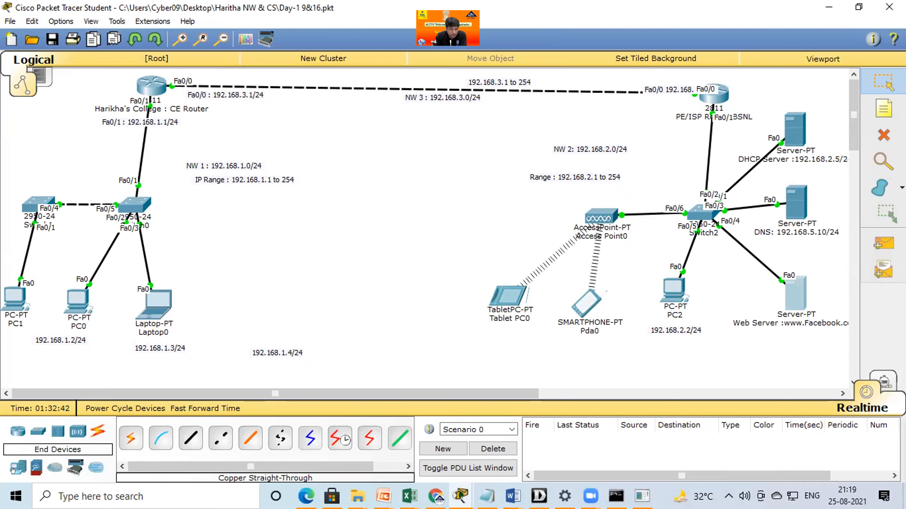
{"action": "left_click", "coordinate": [191, 439]}
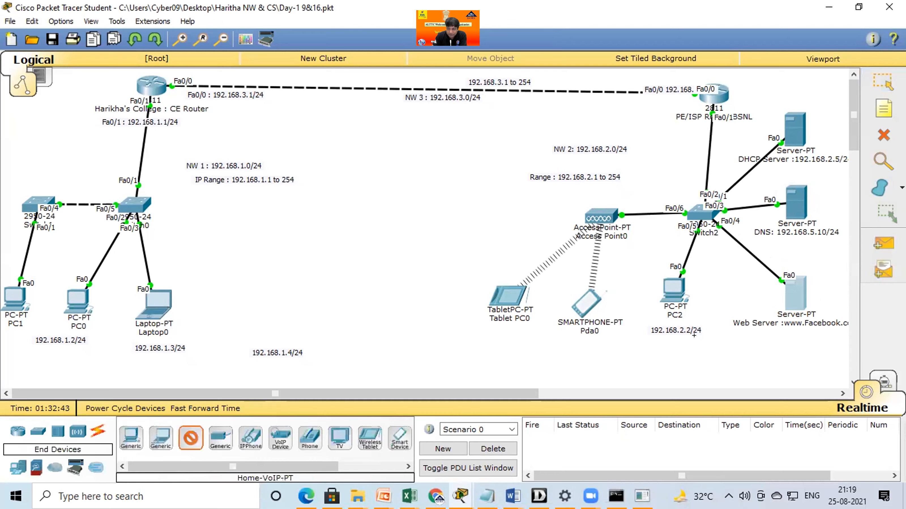
{"action": "left_click", "coordinate": [717, 337]}
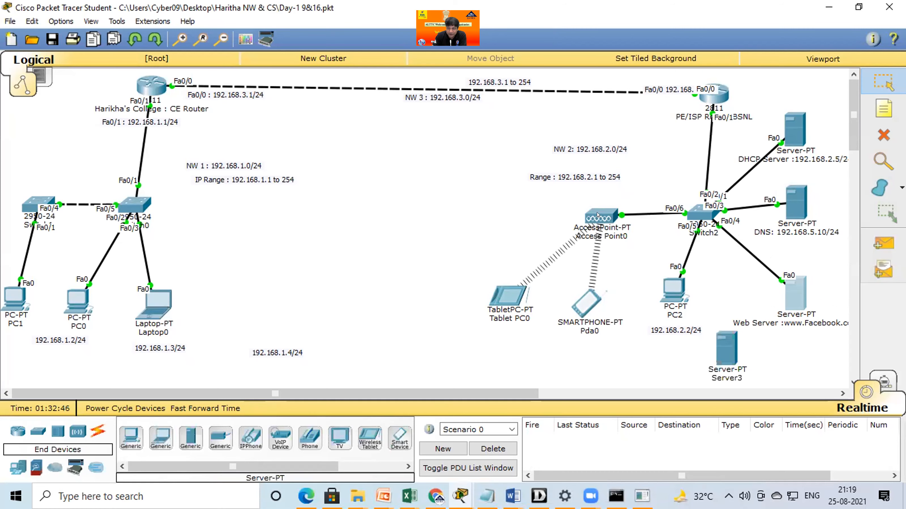
Move Access Point0, Tablet PC0 and the smartphone Pda0 left, away from Switch2.
{"action": "left_click_drag", "start_coordinate": [597, 216], "coordinate": [542, 213]}
{"action": "left_click_drag", "start_coordinate": [500, 302], "coordinate": [465, 305]}
{"action": "left_click_drag", "start_coordinate": [585, 304], "coordinate": [558, 305]}
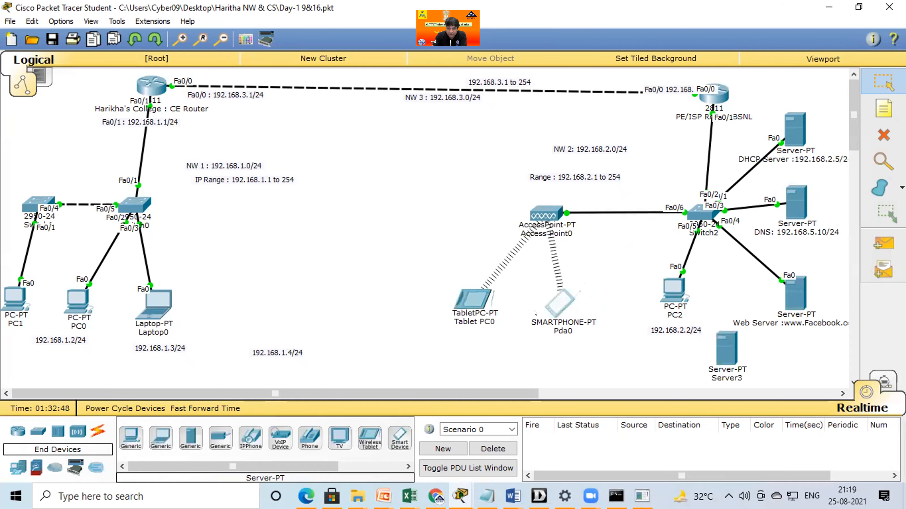
{"action": "left_click", "coordinate": [558, 305]}
{"action": "left_click", "coordinate": [655, 87]}
Shift Switch2, PC2 with its address label, and the PE/ISP router left to make room beside the servers.
{"action": "left_click_drag", "start_coordinate": [692, 215], "coordinate": [652, 222]}
{"action": "left_click_drag", "start_coordinate": [673, 292], "coordinate": [639, 301]}
{"action": "left_click_drag", "start_coordinate": [680, 331], "coordinate": [639, 344]}
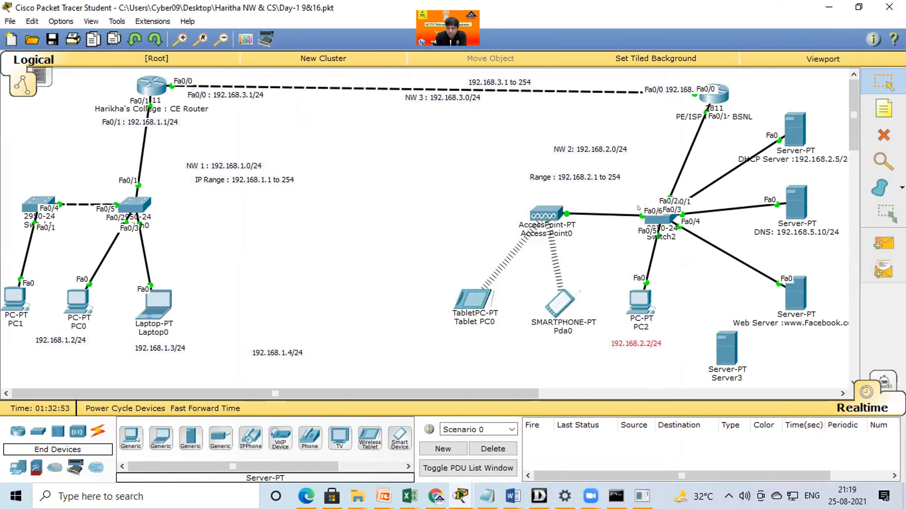
{"action": "left_click_drag", "start_coordinate": [713, 93], "coordinate": [678, 96]}
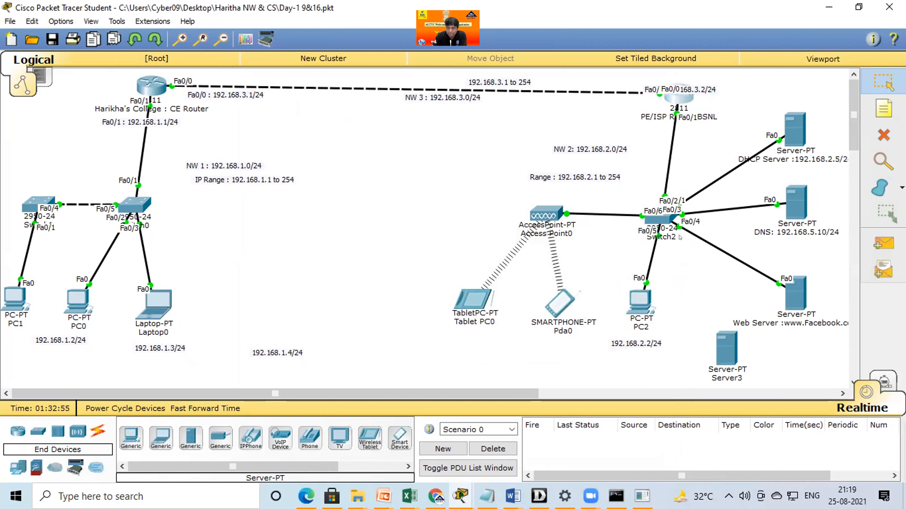
Move the new Server3 slightly up and left, and rename it "AAA server : 192.168.2.20/24".
{"action": "left_click_drag", "start_coordinate": [728, 383], "coordinate": [715, 374]}
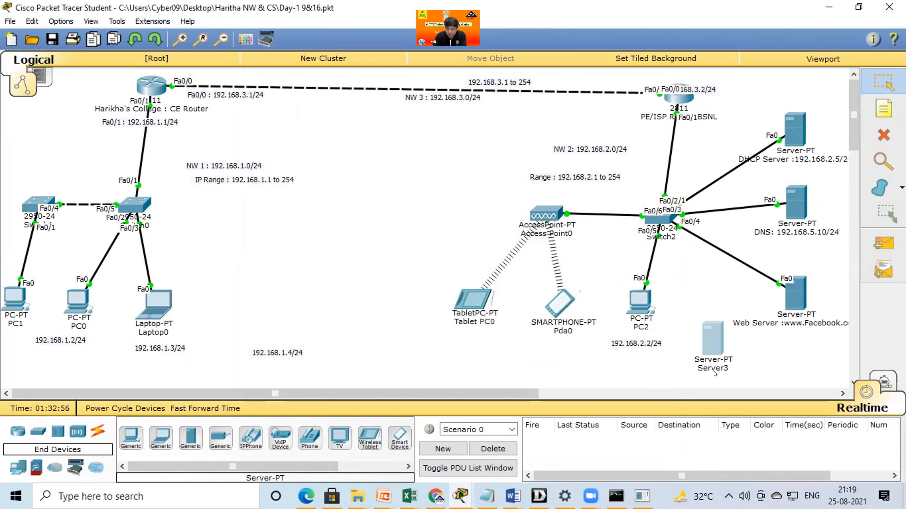
{"action": "left_click", "coordinate": [714, 371]}
{"action": "type", "text": "AAA server : "}
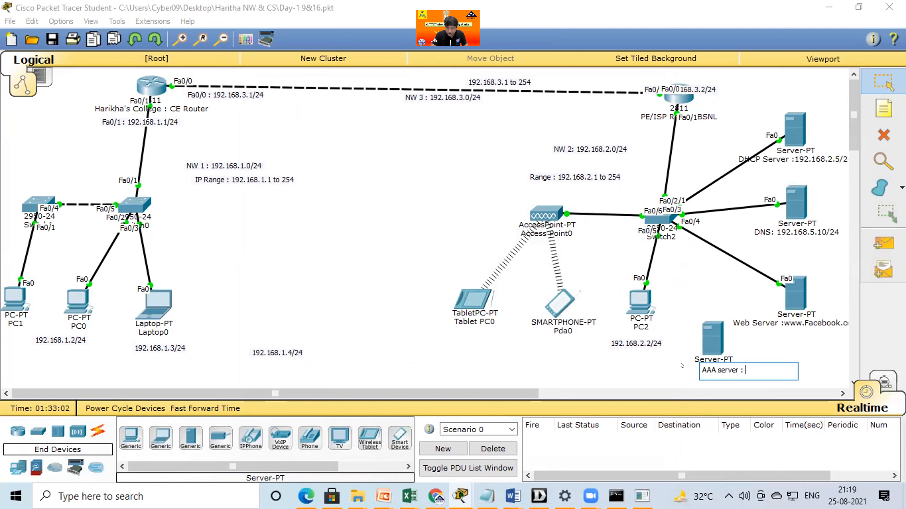
{"action": "type", "text": "192.168"}
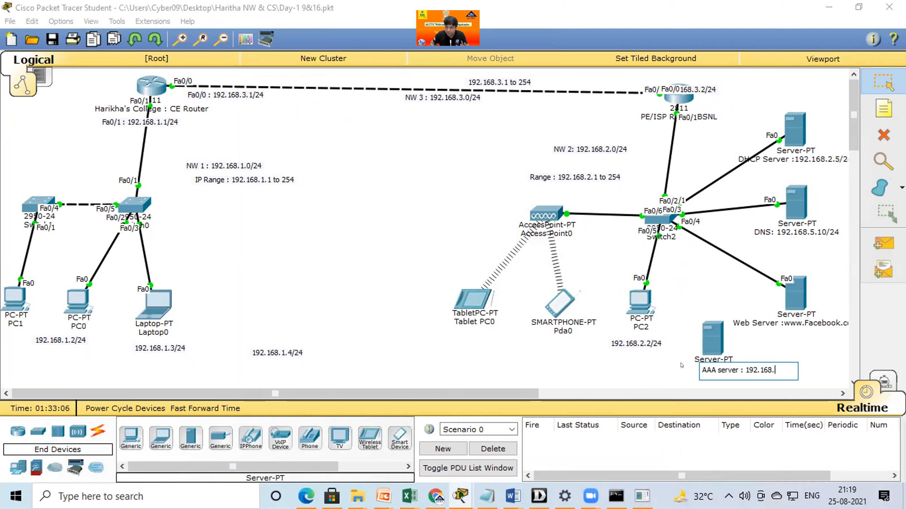
{"action": "type", "text": ".2.20/24"}
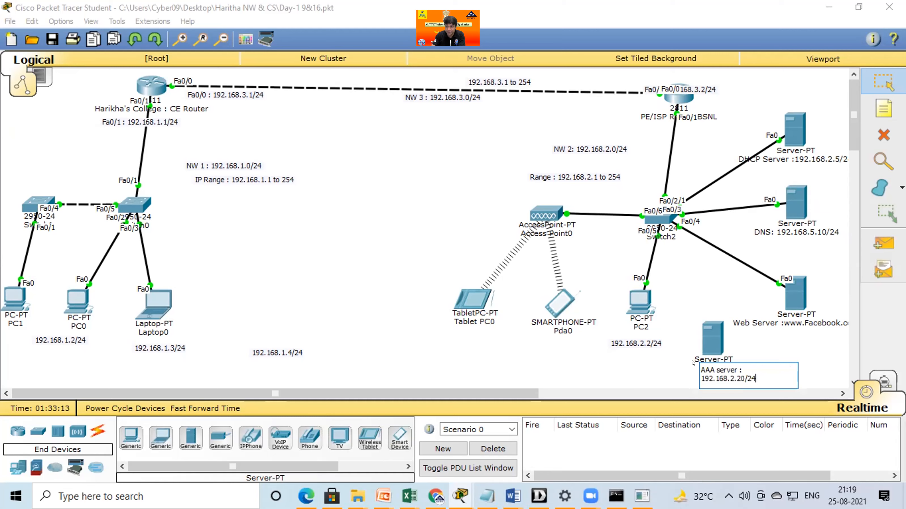
{"action": "left_click", "coordinate": [747, 335]}
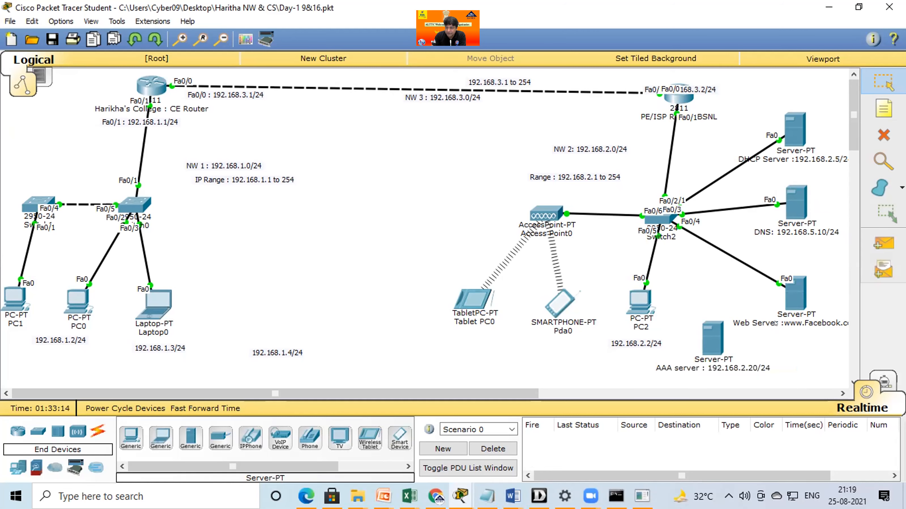
Spread the access point, tablet, smartphone, and PC2 with its address label farther up and left, and nudge the AAA server left.
{"action": "left_click_drag", "start_coordinate": [700, 335], "coordinate": [677, 330]}
{"action": "left_click_drag", "start_coordinate": [635, 296], "coordinate": [600, 272]}
{"action": "left_click_drag", "start_coordinate": [545, 214], "coordinate": [449, 182]}
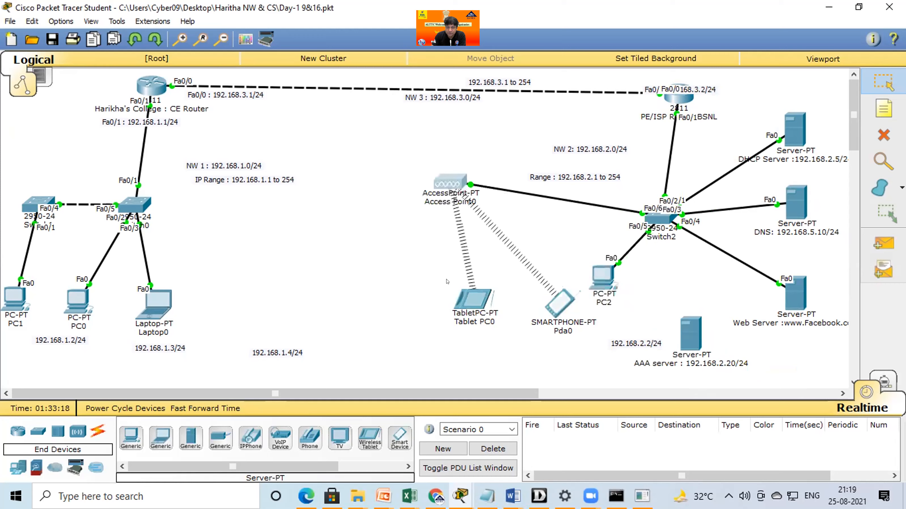
{"action": "left_click_drag", "start_coordinate": [465, 298], "coordinate": [406, 258]}
{"action": "left_click_drag", "start_coordinate": [558, 303], "coordinate": [476, 254]}
{"action": "left_click_drag", "start_coordinate": [605, 290], "coordinate": [544, 260]}
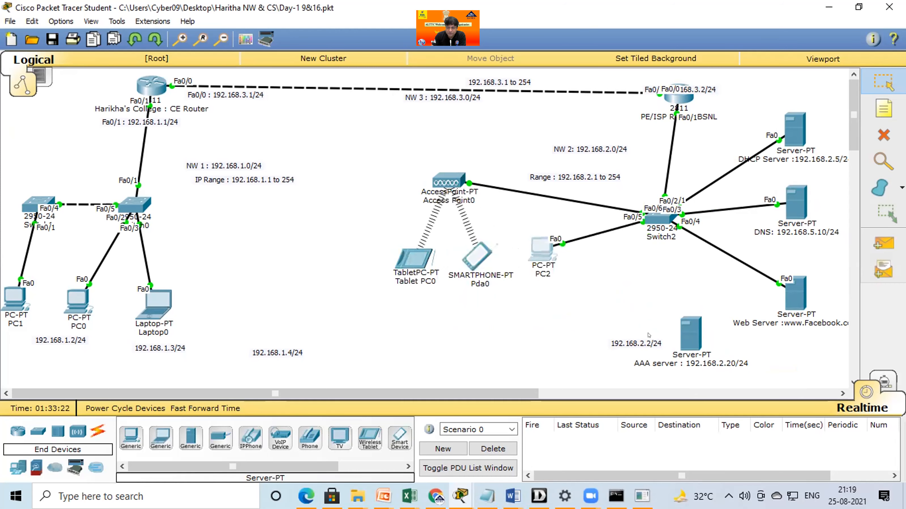
{"action": "left_click_drag", "start_coordinate": [629, 339], "coordinate": [534, 282]}
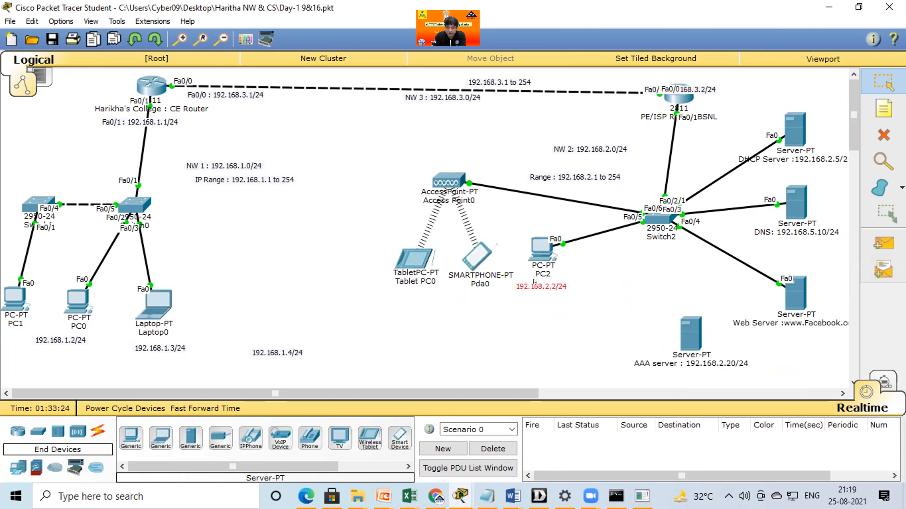
Place the AAA server directly below Switch2 and the web server lower and farther left, and reapply the web server's existing name.
{"action": "left_click_drag", "start_coordinate": [683, 343], "coordinate": [642, 310]}
{"action": "left_click_drag", "start_coordinate": [801, 314], "coordinate": [767, 345]}
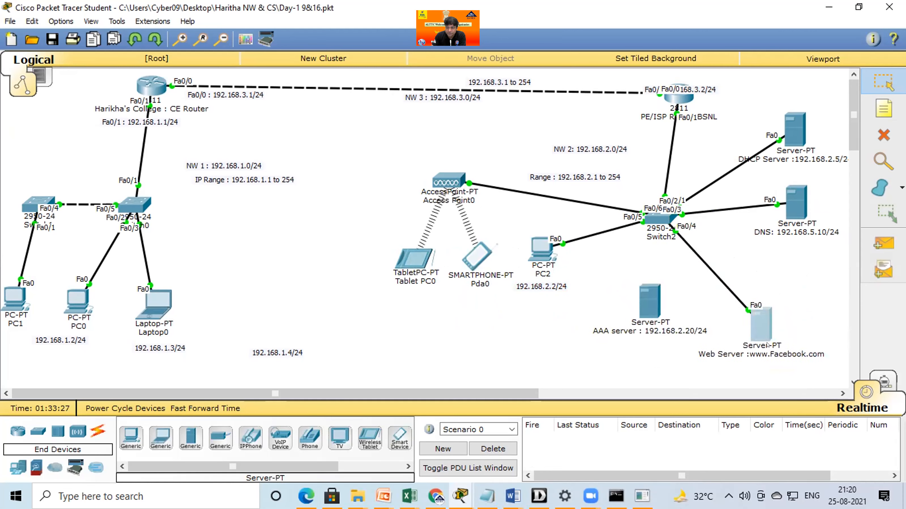
{"action": "left_click", "coordinate": [811, 349]}
{"action": "left_click", "coordinate": [788, 290]}
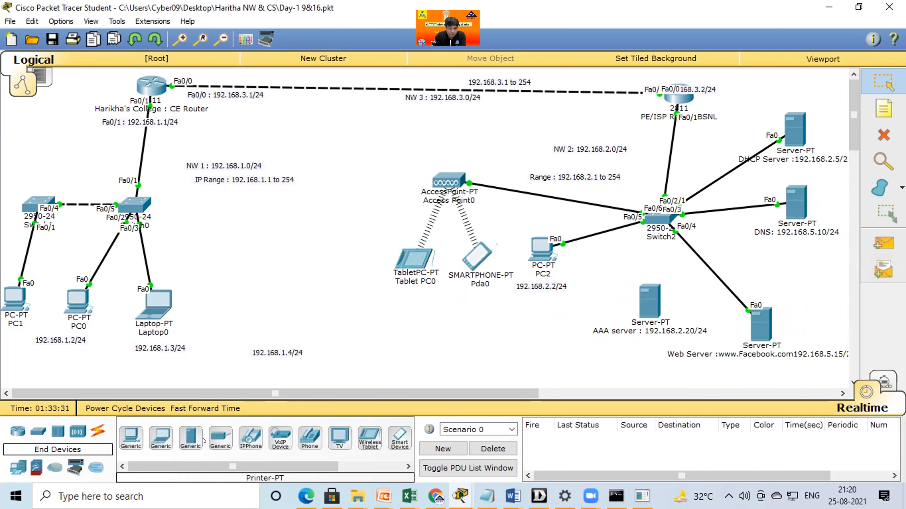
Connect the AAA server's Fa0 to Switch2's FastEthernet0/7 with a copper straight-through cable.
{"action": "left_click", "coordinate": [94, 432]}
{"action": "left_click", "coordinate": [190, 438]}
{"action": "left_click", "coordinate": [660, 310]}
{"action": "left_click", "coordinate": [691, 320]}
{"action": "left_click", "coordinate": [660, 218]}
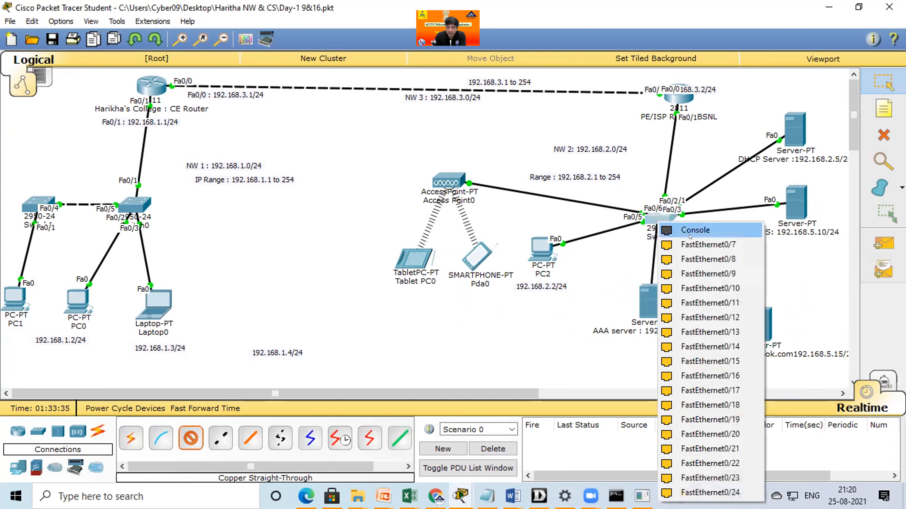
{"action": "left_click", "coordinate": [707, 245]}
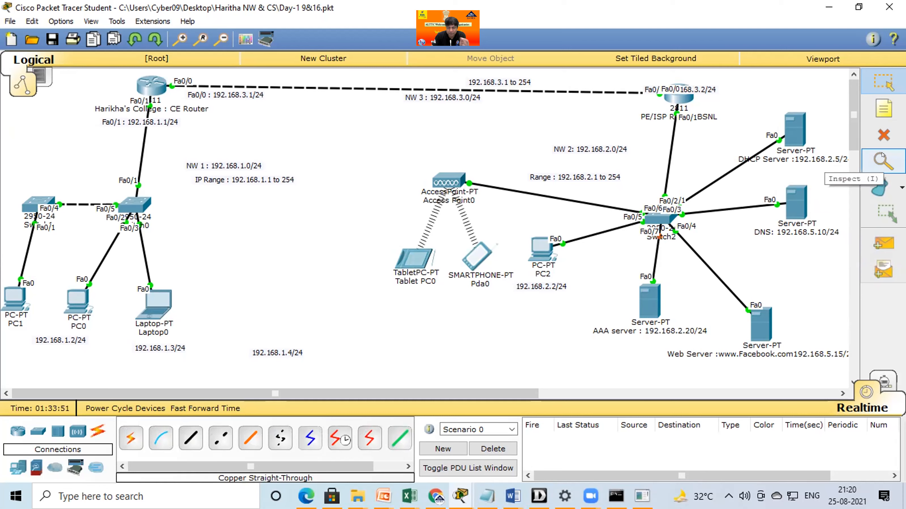
Open the DHCP server's IP configuration and assign static address 192.168.2.5 with subnet mask 255.255.255.0.
{"action": "left_click", "coordinate": [789, 133]}
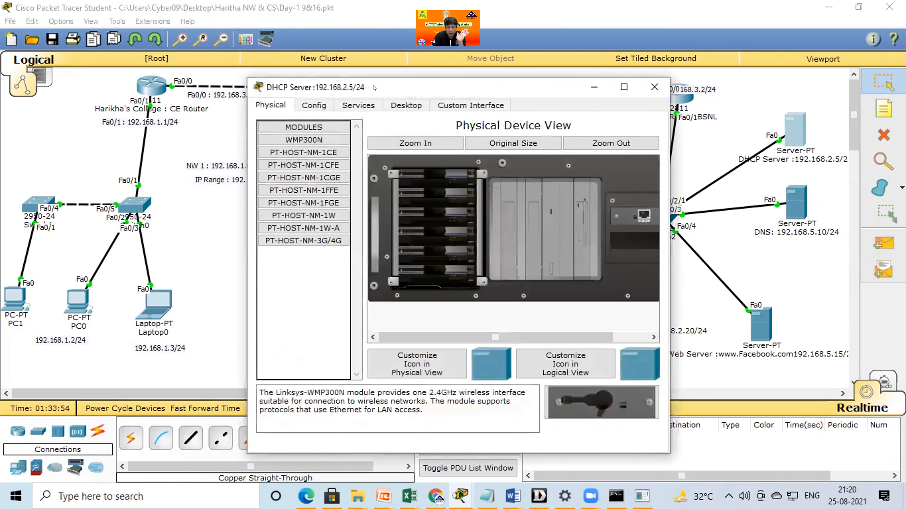
{"action": "mouse_move", "coordinate": [374, 97]}
{"action": "left_mouse_down"}
{"action": "mouse_move", "coordinate": [297, 154]}
{"action": "mouse_move", "coordinate": [254, 88]}
{"action": "left_mouse_up"}
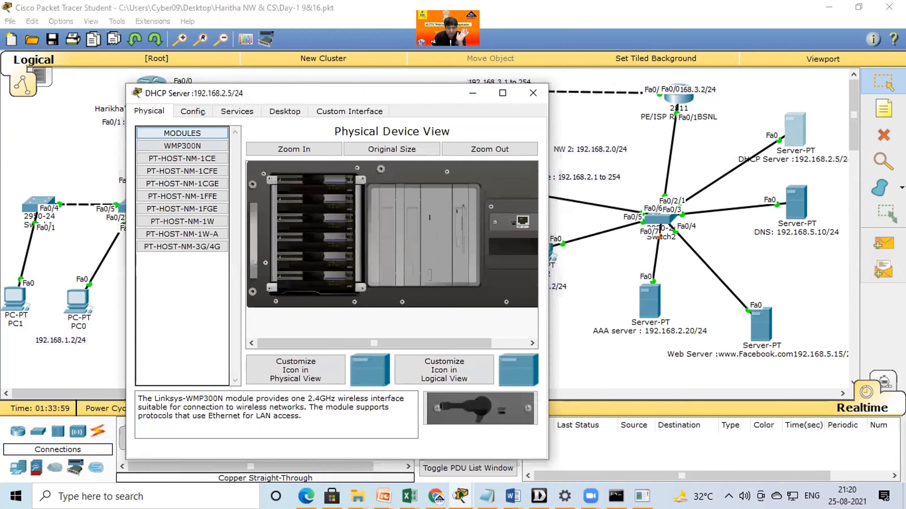
{"action": "left_click", "coordinate": [280, 112]}
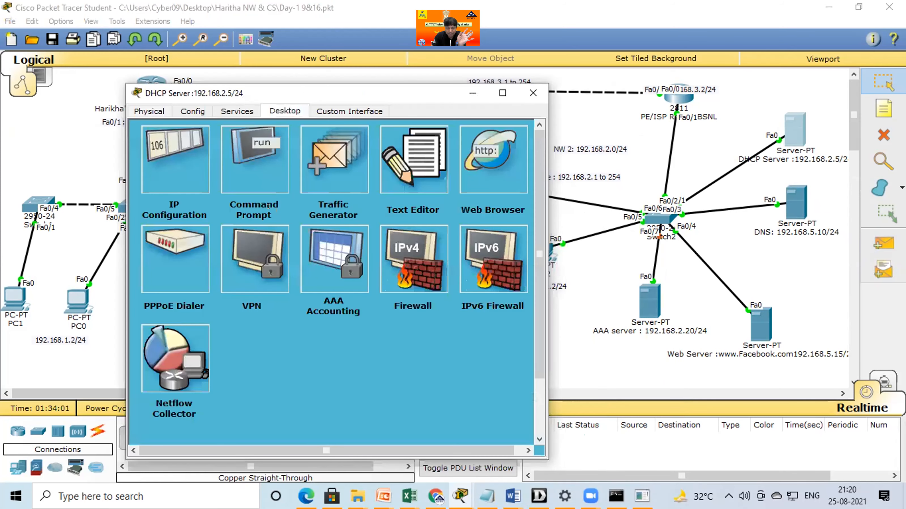
{"action": "left_click", "coordinate": [175, 160]}
{"action": "left_click", "coordinate": [269, 211]}
{"action": "type", "text": "192.168.5."}
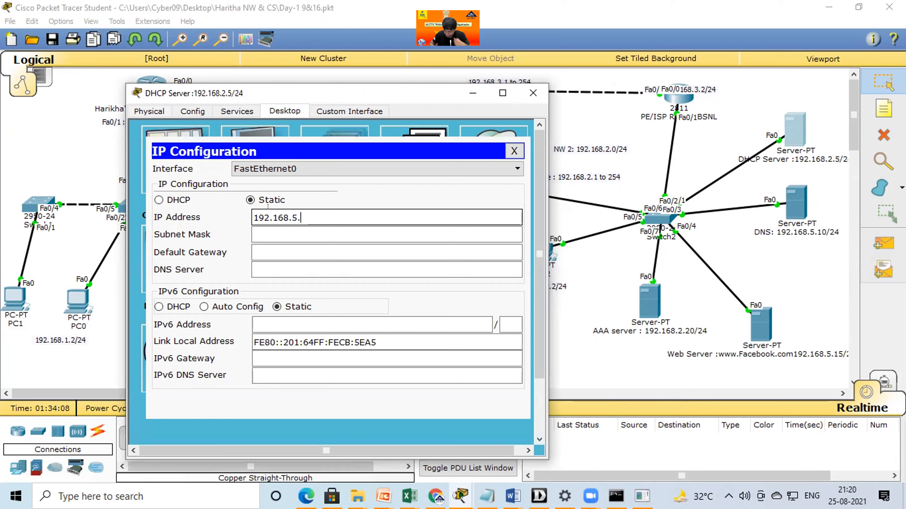
{"action": "key", "text": "BackSpace"}
{"action": "key", "text": "BackSpace"}
{"action": "type", "text": "2.1"}
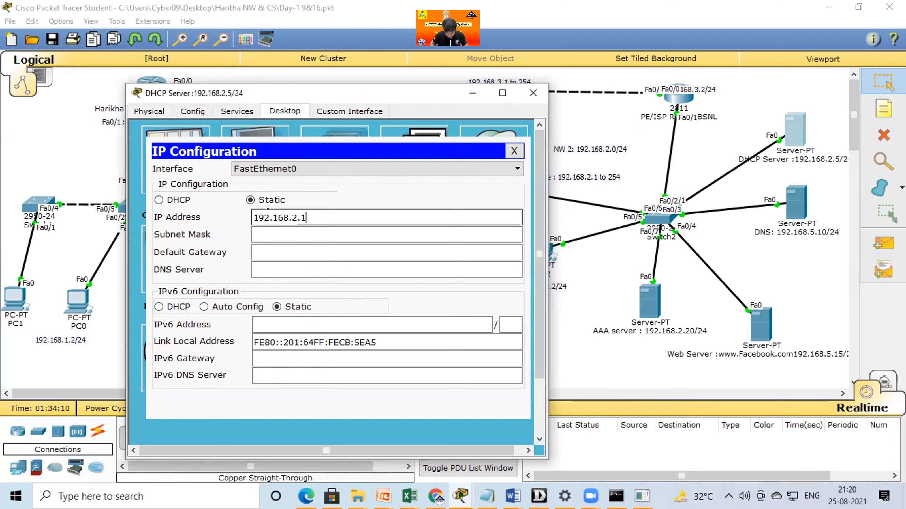
{"action": "key", "text": "ctrl+a"}
{"action": "key", "text": "ctrl+c"}
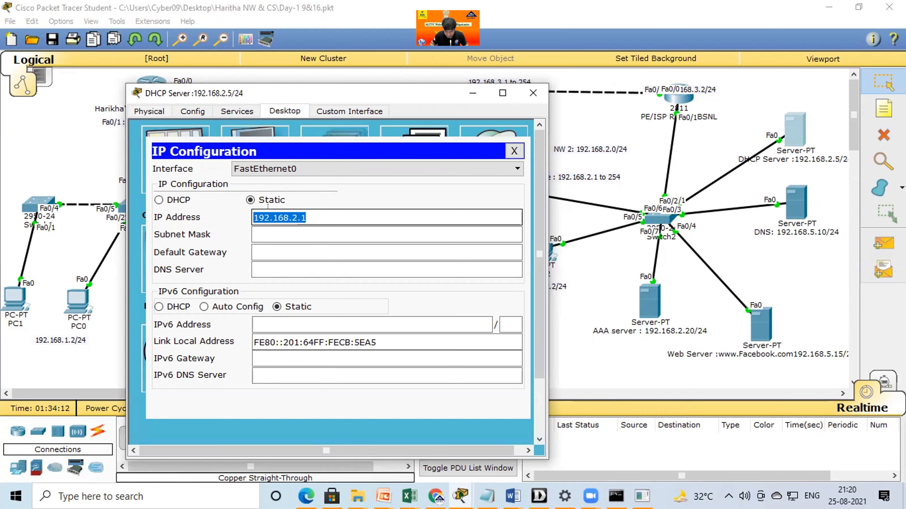
{"action": "key", "text": "End"}
{"action": "key", "text": "BackSpace"}
{"action": "type", "text": "5"}
{"action": "key", "text": "Tab"}
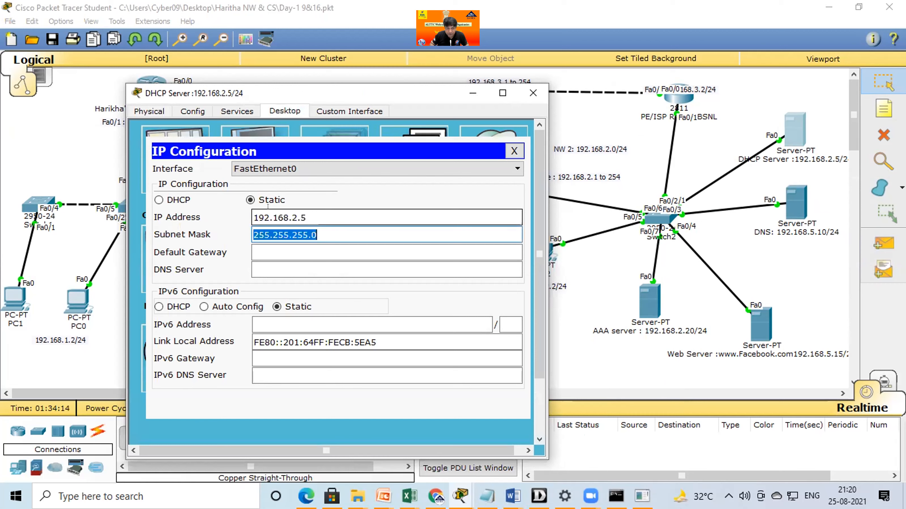
Set the DHCP server's default gateway to 192.168.2.1 and its DNS server to 192.168.2.10, and close its window.
{"action": "key", "text": "Tab"}
{"action": "type", "text": "192.168.2.1"}
{"action": "key", "text": "Tab"}
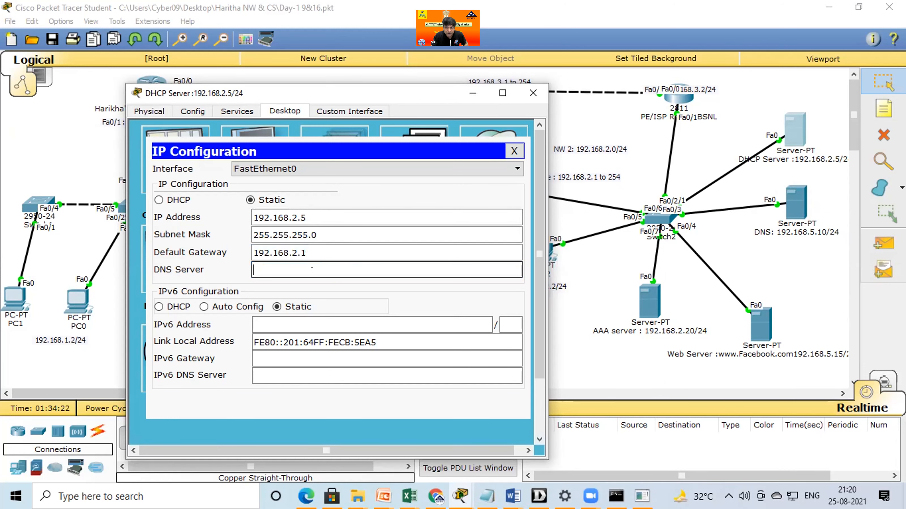
{"action": "key", "text": "ctrl+v"}
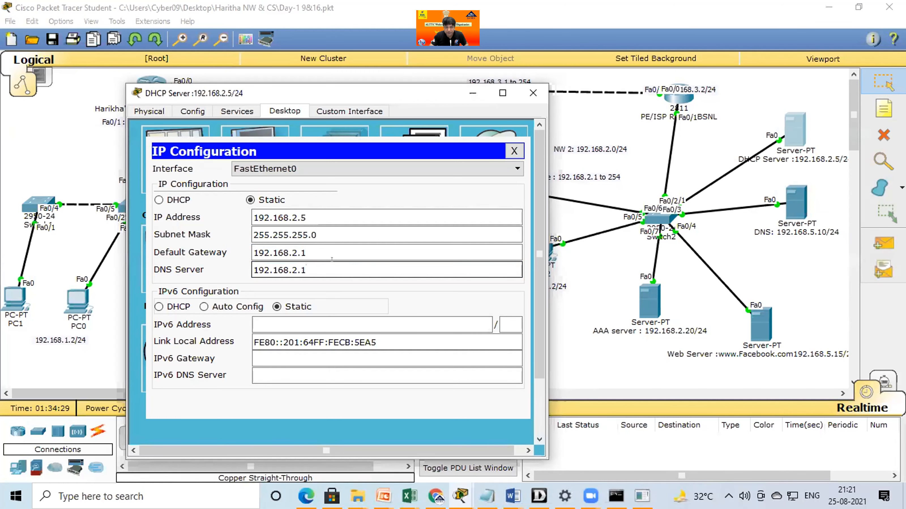
{"action": "type", "text": "0"}
{"action": "left_click_drag", "start_coordinate": [384, 99], "coordinate": [313, 101]}
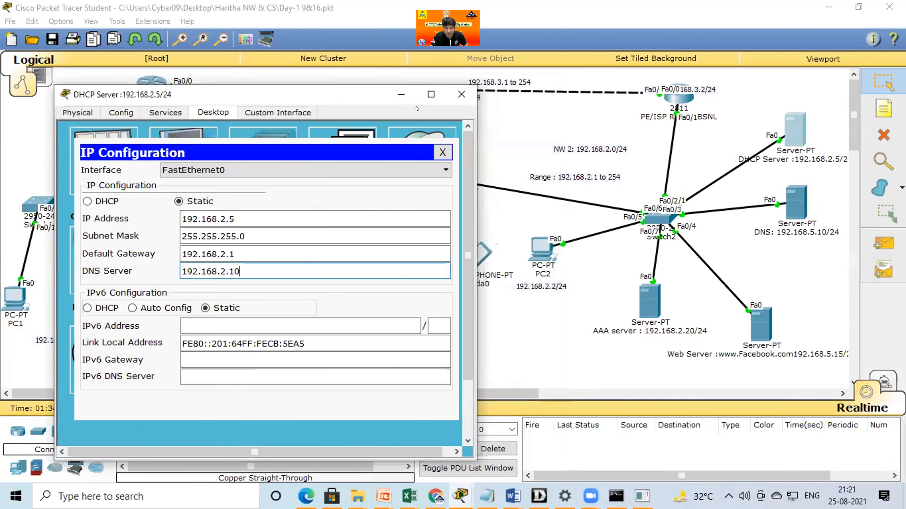
{"action": "left_click", "coordinate": [461, 95]}
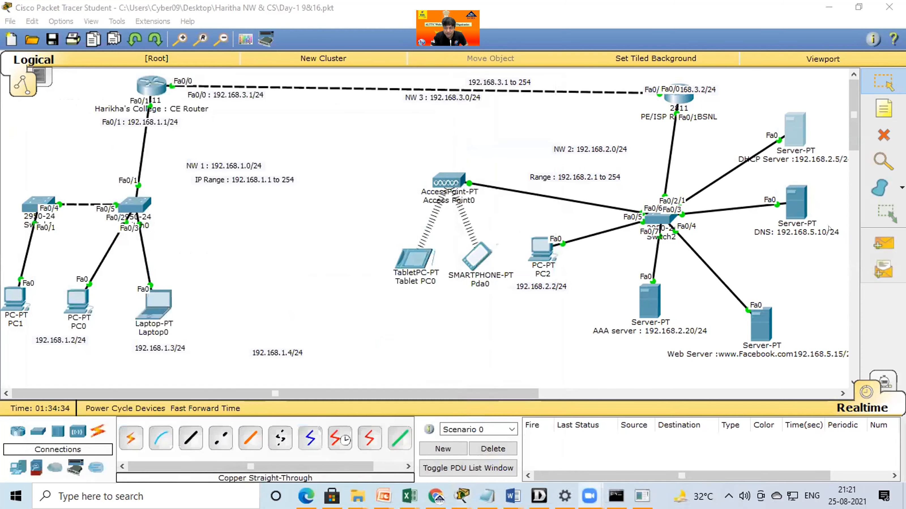
Correct the DNS server's label to "DNS: 192.168.2.10/24".
{"action": "left_click", "coordinate": [821, 228]}
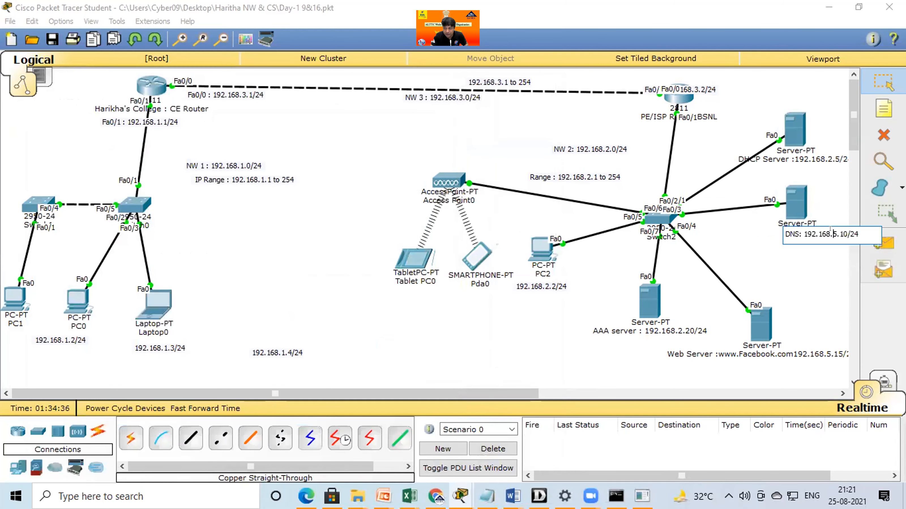
{"action": "key", "text": "BackSpace"}
{"action": "key", "text": "BackSpace"}
{"action": "type", "text": "2."}
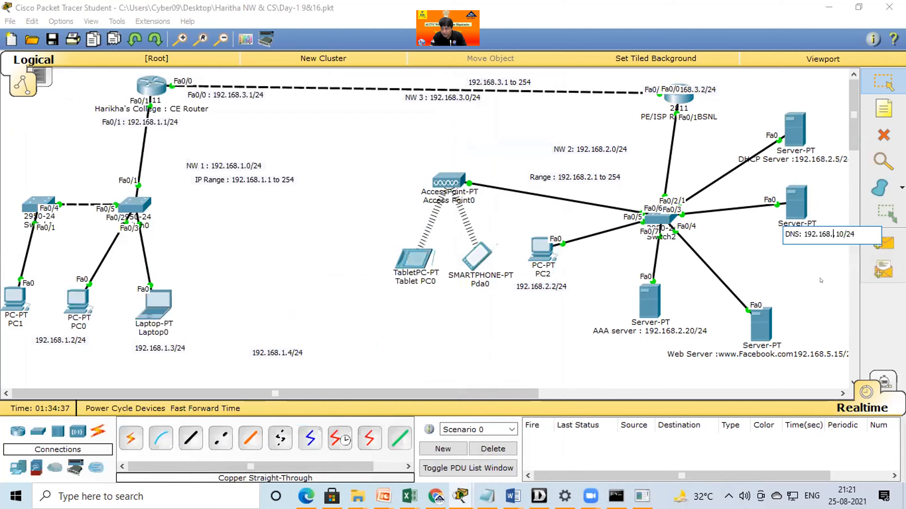
{"action": "left_click", "coordinate": [821, 281]}
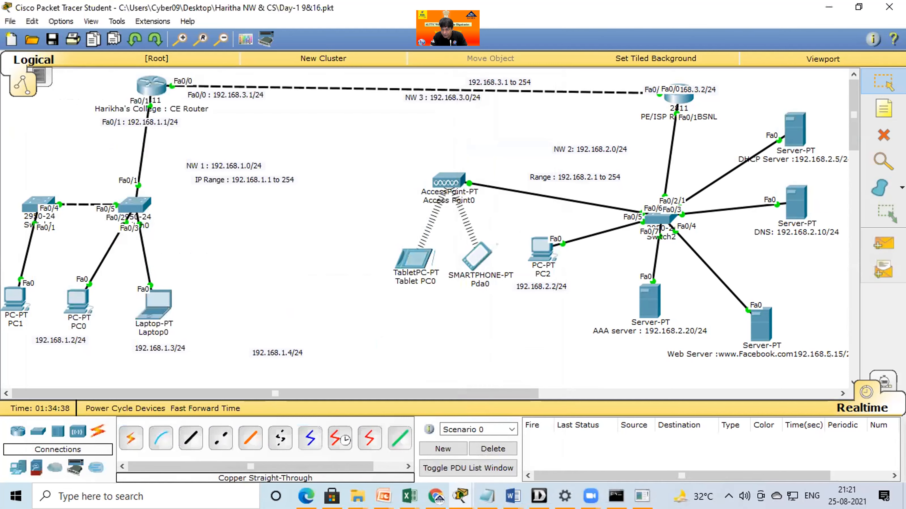
{"action": "left_click", "coordinate": [755, 354]}
{"action": "left_click", "coordinate": [760, 372]}
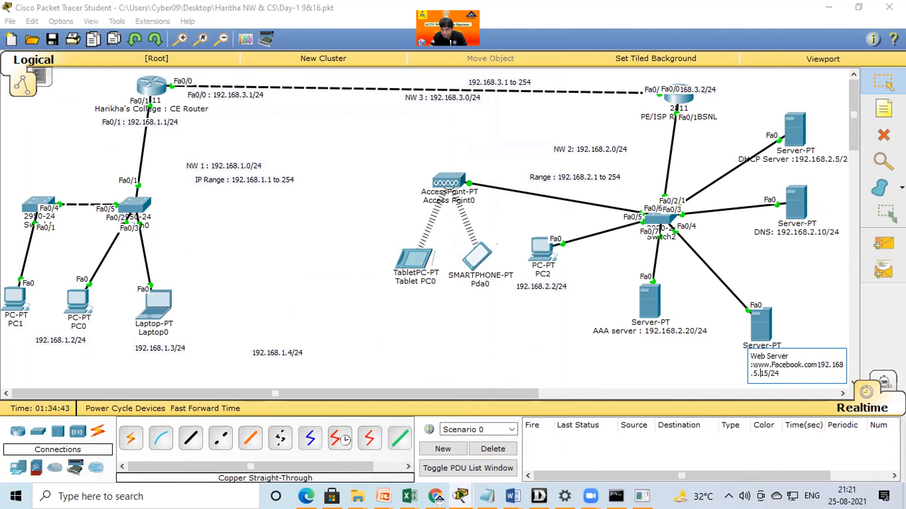
{"action": "key", "text": "Left"}
{"action": "key", "text": "BackSpace"}
{"action": "type", "text": "2"}
{"action": "left_click", "coordinate": [649, 355]}
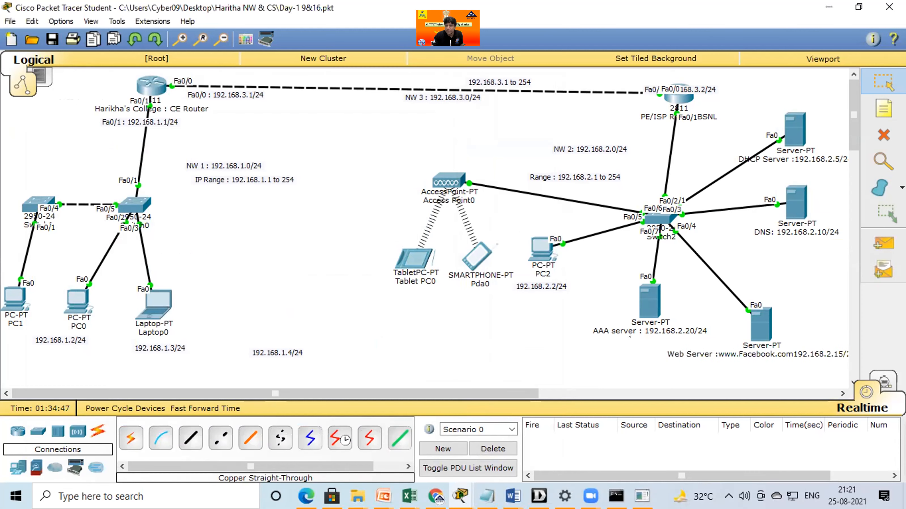
Move the DNS server slightly down and left, and configure it with static IP 192.168.2.10, mask 255.255.255.0 and gateway 192.168.2.1.
{"action": "left_click_drag", "start_coordinate": [786, 216], "coordinate": [761, 236]}
{"action": "mouse_move", "coordinate": [789, 141]}
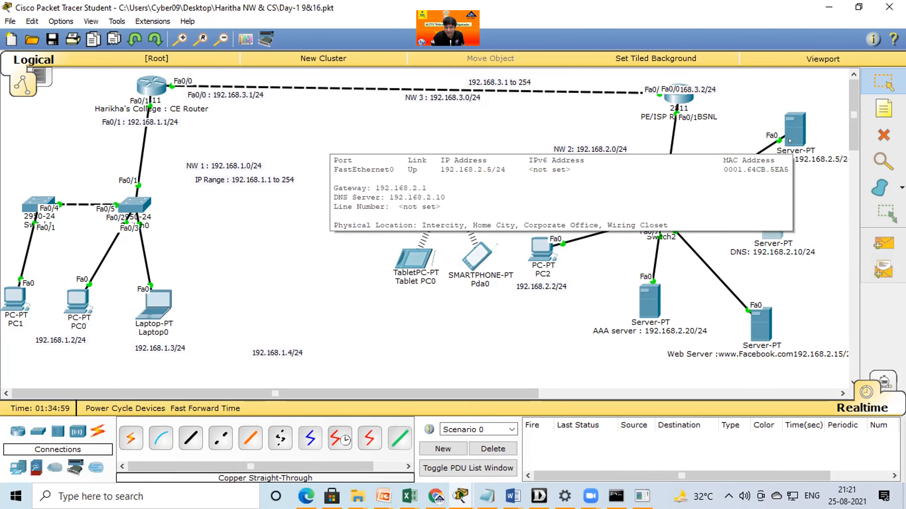
{"action": "left_click", "coordinate": [774, 225]}
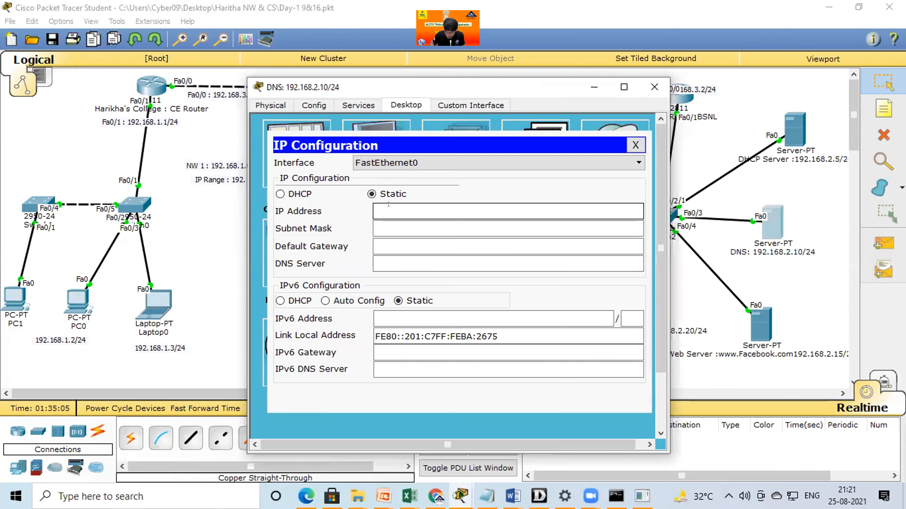
{"action": "type", "text": "192.168.2.10"}
{"action": "key", "text": "Tab"}
{"action": "key", "text": "Tab"}
{"action": "type", "text": "192.168.2.1"}
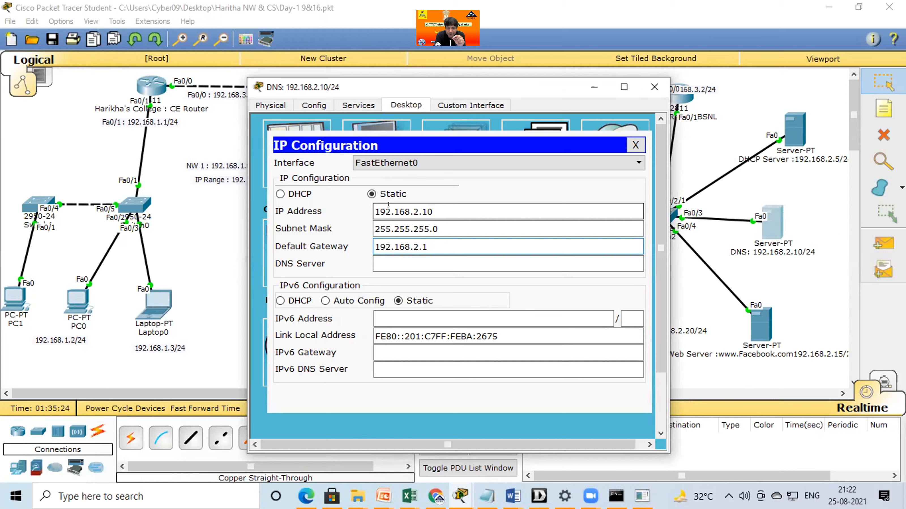
Point the DNS server to itself by setting its DNS server address to 192.168.2.10, and close its window.
{"action": "left_click", "coordinate": [409, 262]}
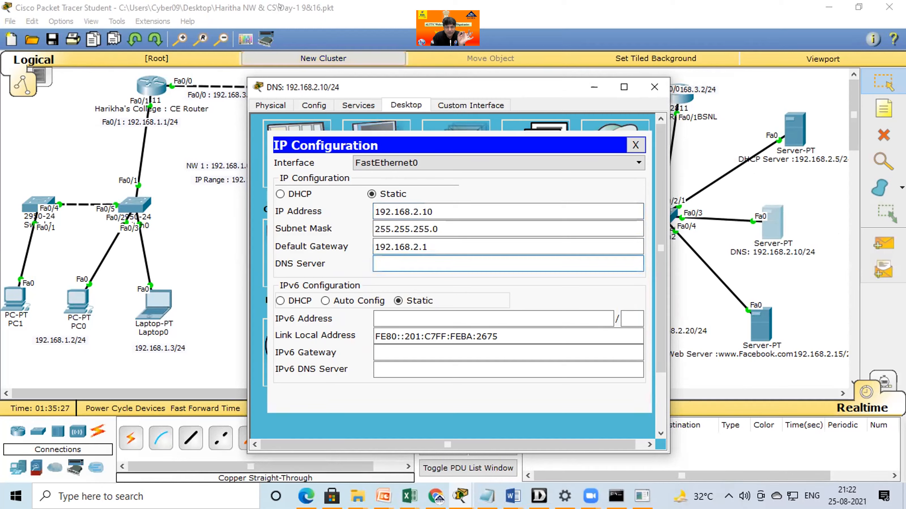
{"action": "left_click", "coordinate": [279, 5]}
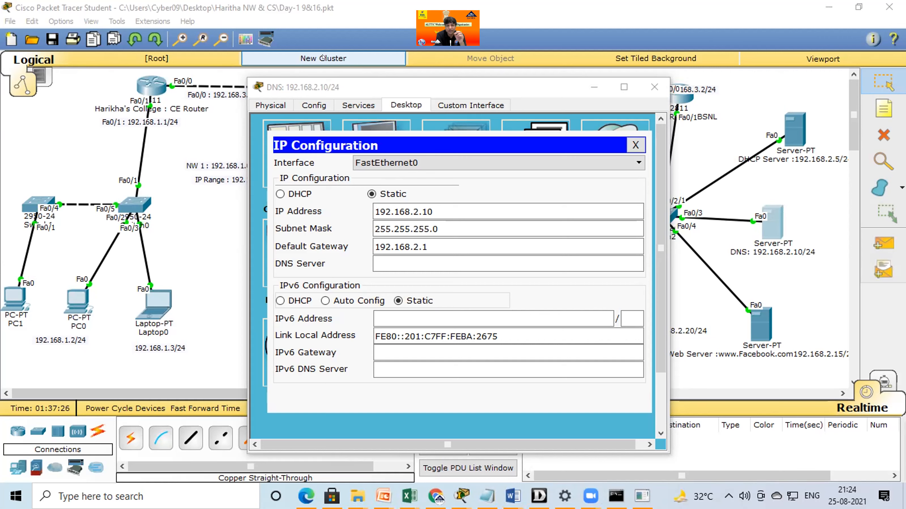
{"action": "left_click", "coordinate": [443, 262]}
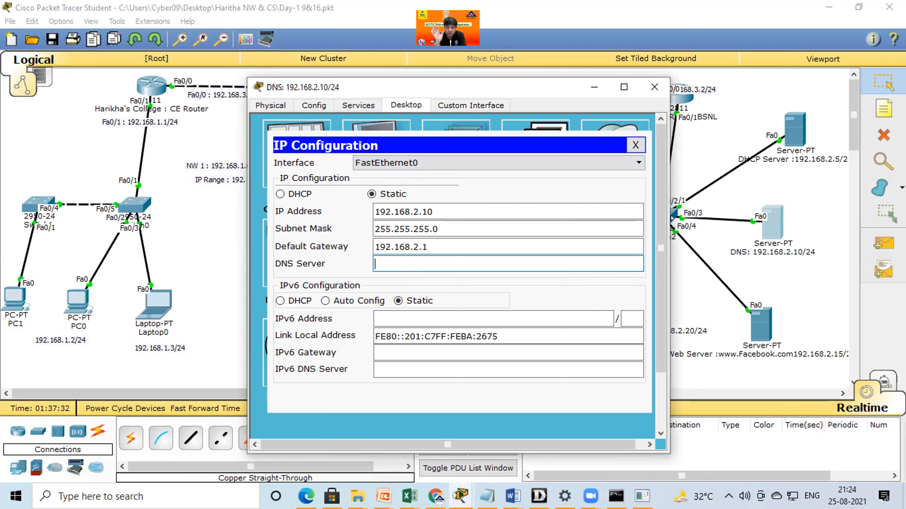
{"action": "left_click", "coordinate": [332, 56]}
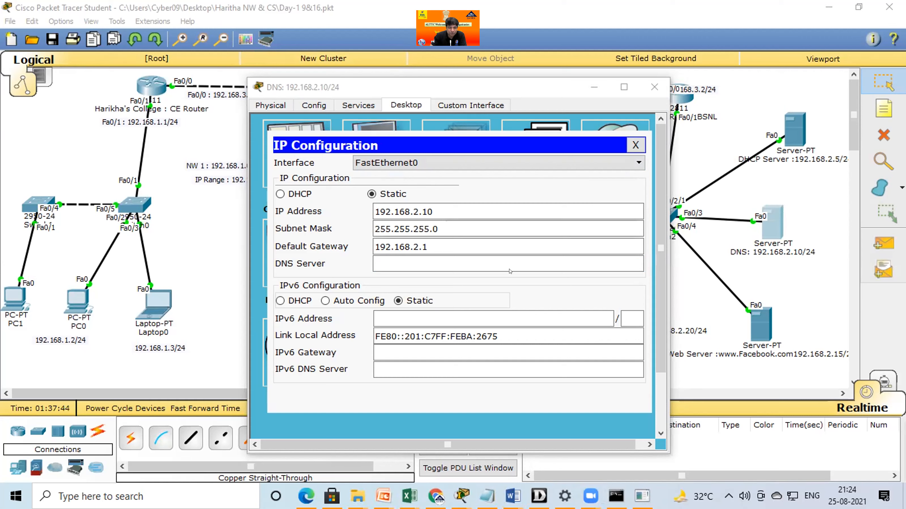
{"action": "left_click", "coordinate": [462, 259]}
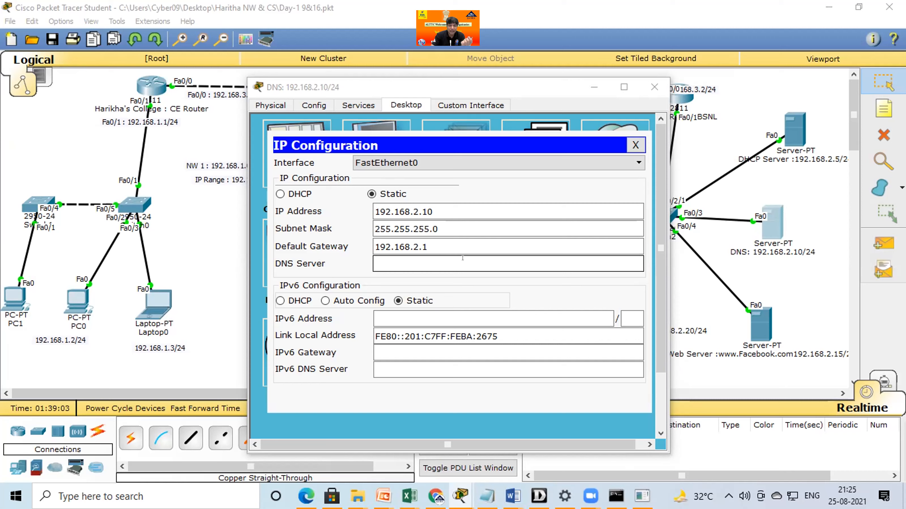
{"action": "left_click", "coordinate": [462, 258]}
{"action": "type", "text": "192.168.2.10"}
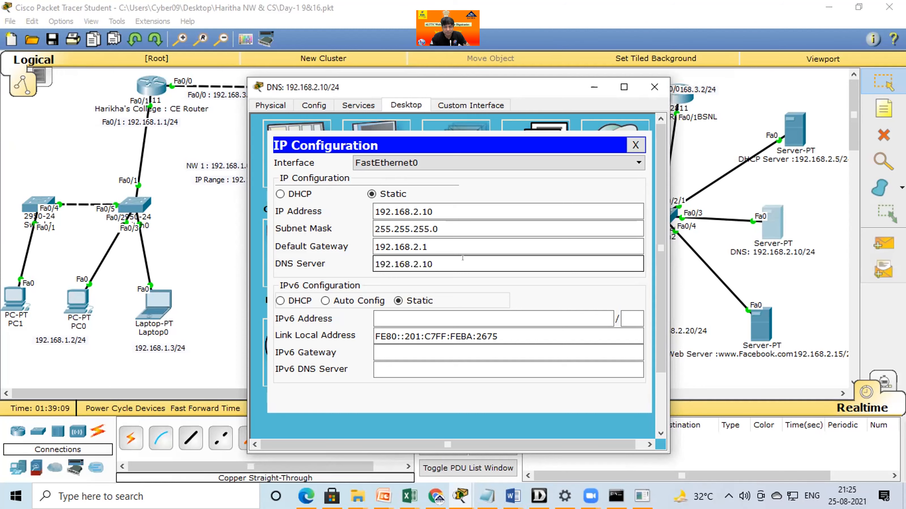
{"action": "left_click", "coordinate": [654, 87]}
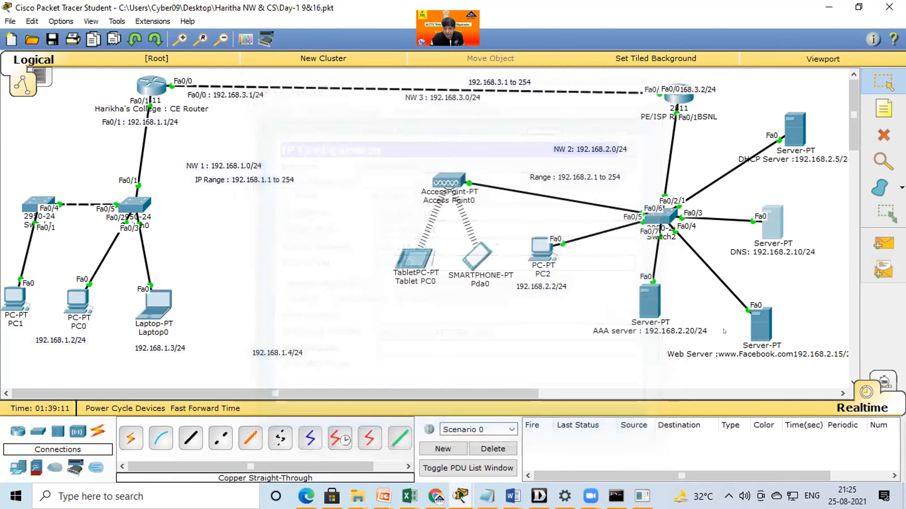
Shift the AAA server slightly down and left, and assign the web server static IP 192.168.2.15 with mask 255.255.255.0.
{"action": "left_click_drag", "start_coordinate": [654, 313], "coordinate": [627, 321]}
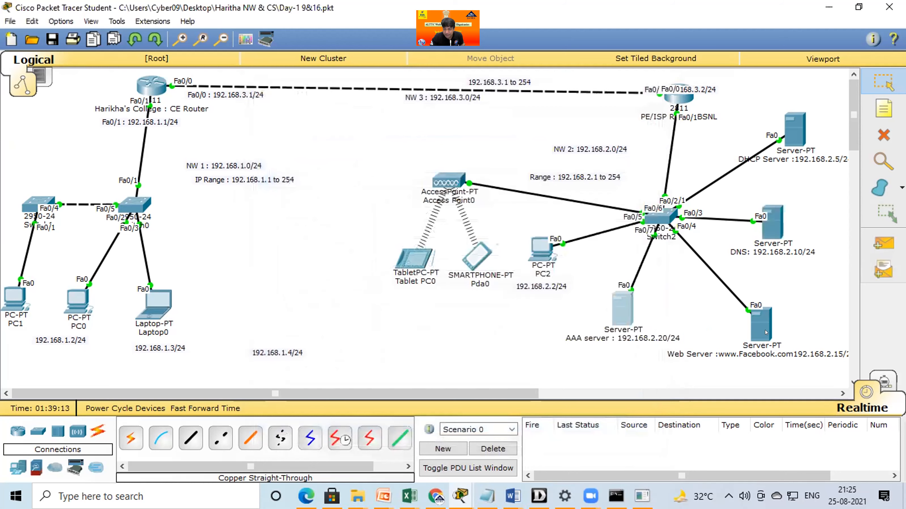
{"action": "left_click", "coordinate": [753, 324]}
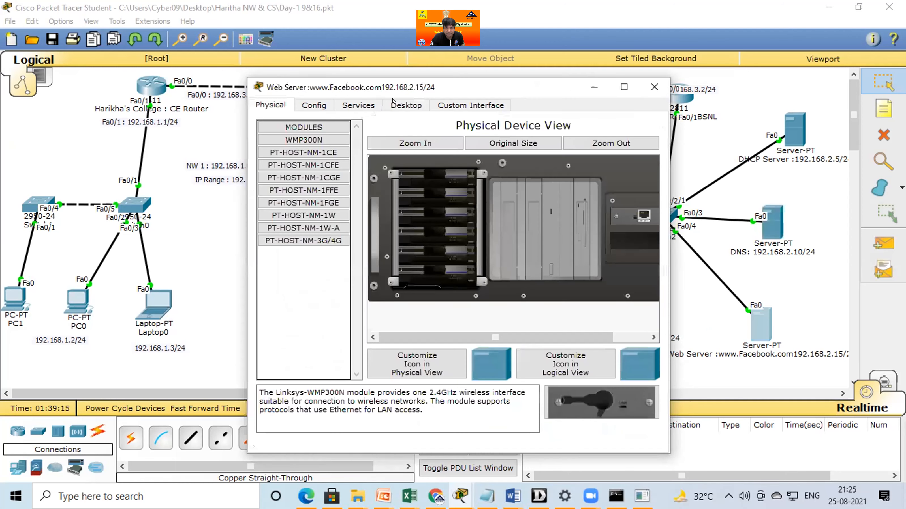
{"action": "left_click", "coordinate": [406, 105]}
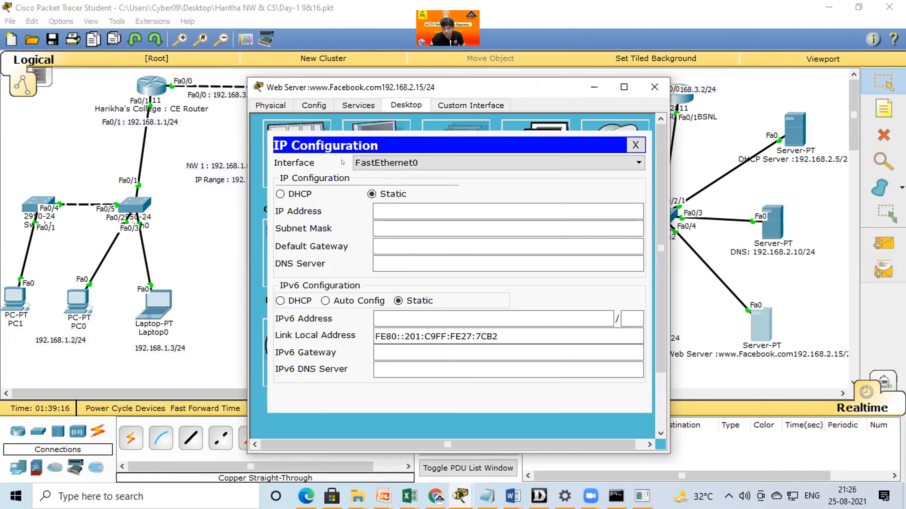
{"action": "left_click", "coordinate": [395, 206]}
{"action": "type", "text": "192.168.2.1"}
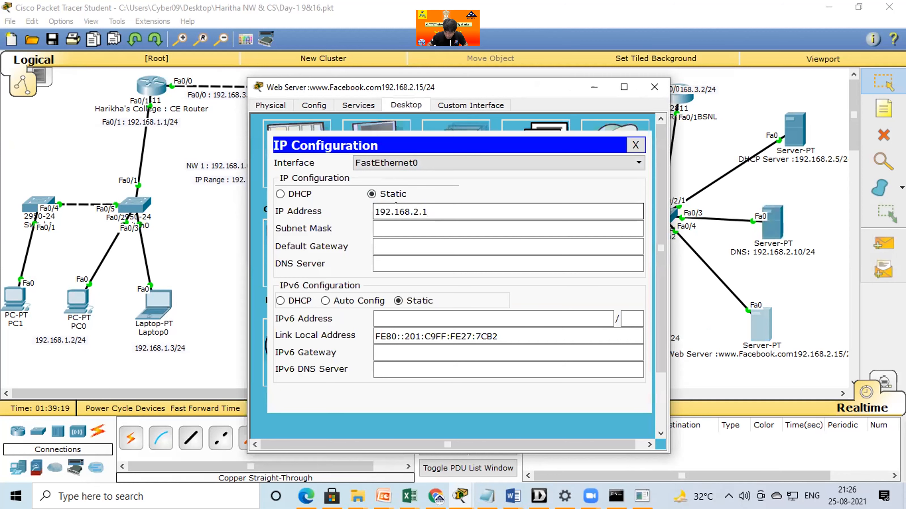
{"action": "type", "text": "5"}
{"action": "key", "text": "Tab"}
Set the web server's default gateway to 192.168.2.1 and DNS server to 192.168.2.10, and close its window.
{"action": "key", "text": "Tab"}
{"action": "type", "text": "192.168.2.1"}
{"action": "key", "text": "Tab"}
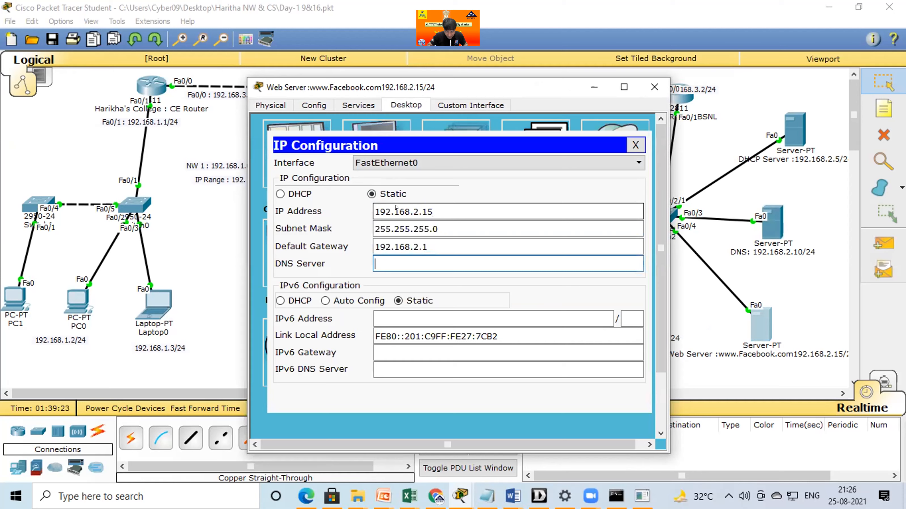
{"action": "type", "text": "192.168.2.10"}
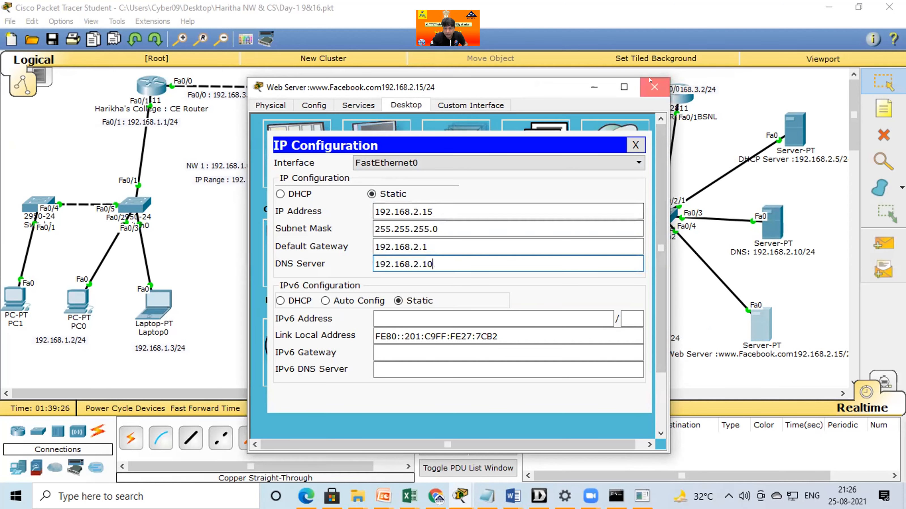
{"action": "left_click", "coordinate": [655, 87]}
Open the AAA server's IP configuration and assign static address 192.168.2.20 with subnet mask 255.255.255.0.
{"action": "left_click", "coordinate": [622, 308]}
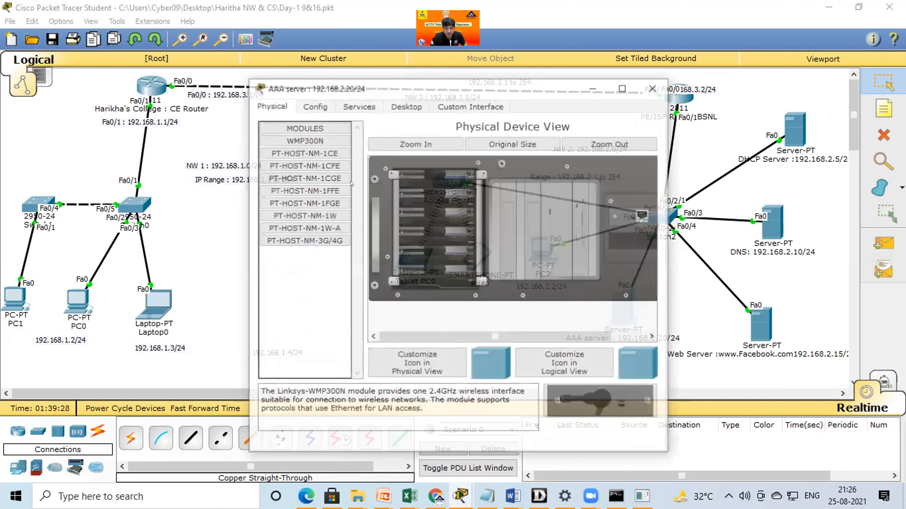
{"action": "left_click", "coordinate": [387, 206]}
{"action": "type", "text": "192.168.2.1"}
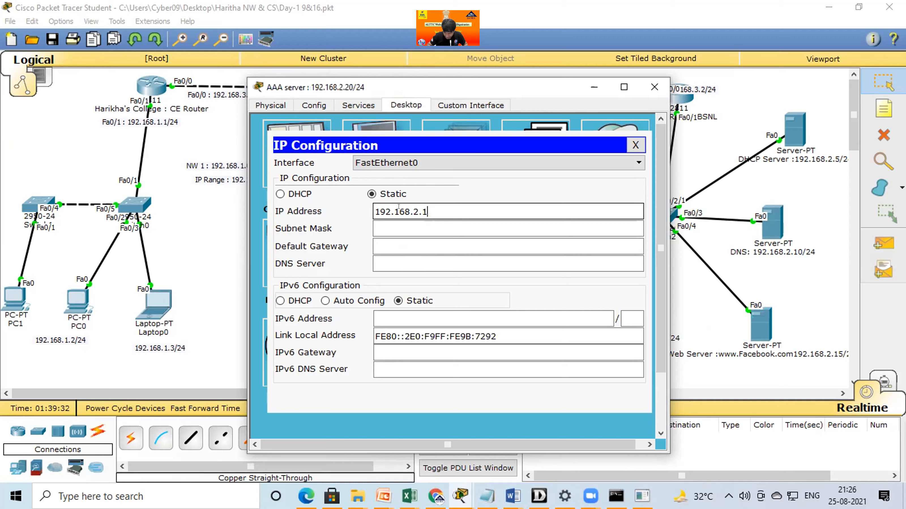
{"action": "key", "text": "BackSpace"}
{"action": "type", "text": "20`"}
{"action": "key", "text": "BackSpace"}
{"action": "key", "text": "BackSpace"}
{"action": "type", "text": "0"}
{"action": "key", "text": "Tab"}
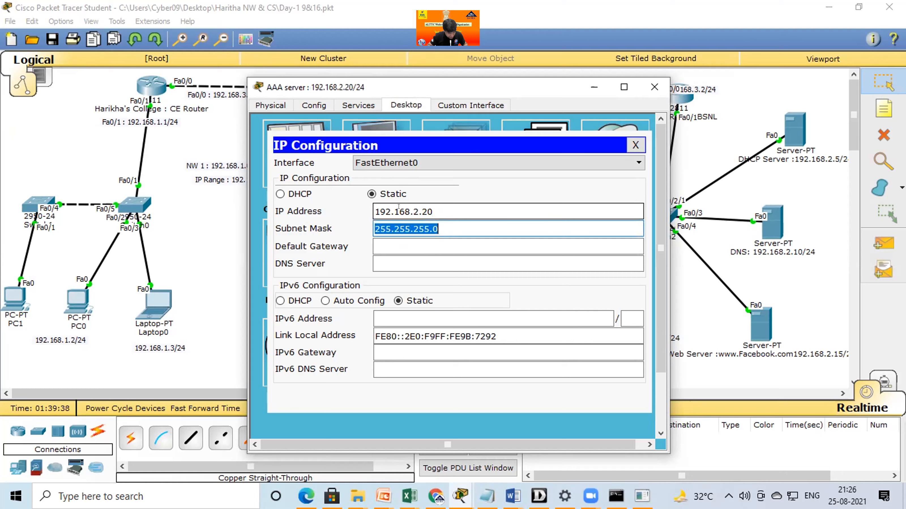
Set the AAA server's default gateway to 192.168.2.1 and DNS server to 192.168.2.10, and close its window.
{"action": "key", "text": "Tab"}
{"action": "type", "text": "192.168.2.1"}
{"action": "key", "text": "Tab"}
{"action": "type", "text": "192.168.2.10"}
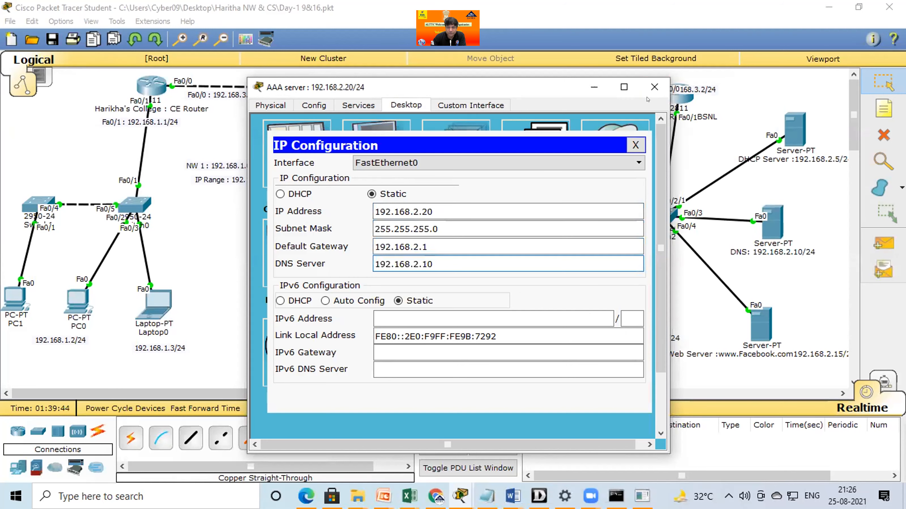
{"action": "left_click_drag", "start_coordinate": [619, 323], "coordinate": [618, 352]}
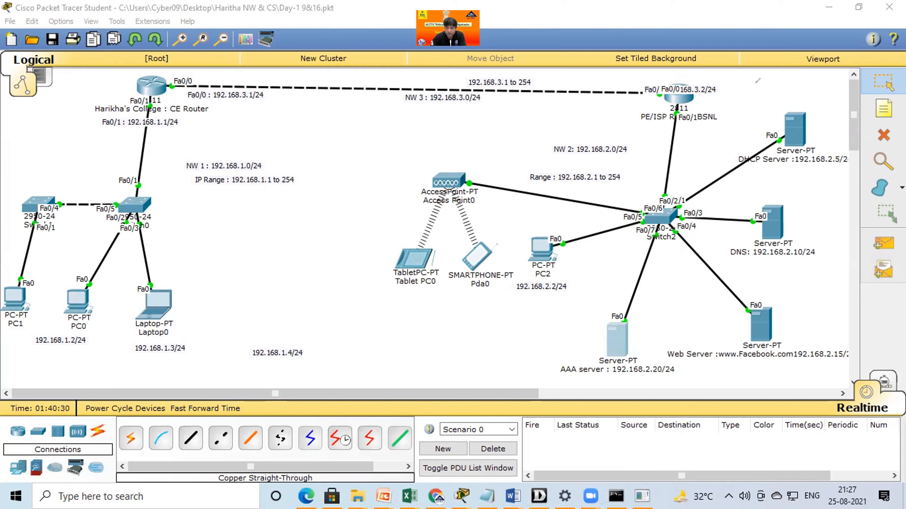
{"action": "mouse_move", "coordinate": [785, 96]}
{"action": "left_mouse_down"}
{"action": "mouse_move", "coordinate": [763, 114]}
{"action": "mouse_move", "coordinate": [758, 101]}
{"action": "left_mouse_up"}
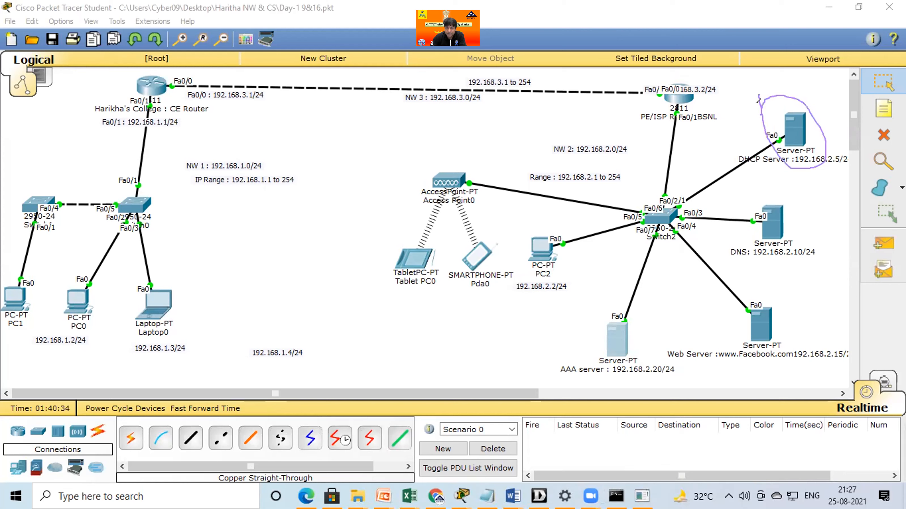
{"action": "mouse_move", "coordinate": [564, 224]}
{"action": "left_mouse_down"}
{"action": "mouse_move", "coordinate": [549, 218]}
{"action": "mouse_move", "coordinate": [511, 275]}
{"action": "mouse_move", "coordinate": [581, 243]}
{"action": "mouse_move", "coordinate": [554, 217]}
{"action": "left_mouse_up"}
{"action": "mouse_move", "coordinate": [339, 281]}
{"action": "left_mouse_down"}
{"action": "mouse_move", "coordinate": [464, 312]}
{"action": "mouse_move", "coordinate": [495, 293]}
{"action": "mouse_move", "coordinate": [495, 315]}
{"action": "left_mouse_up"}
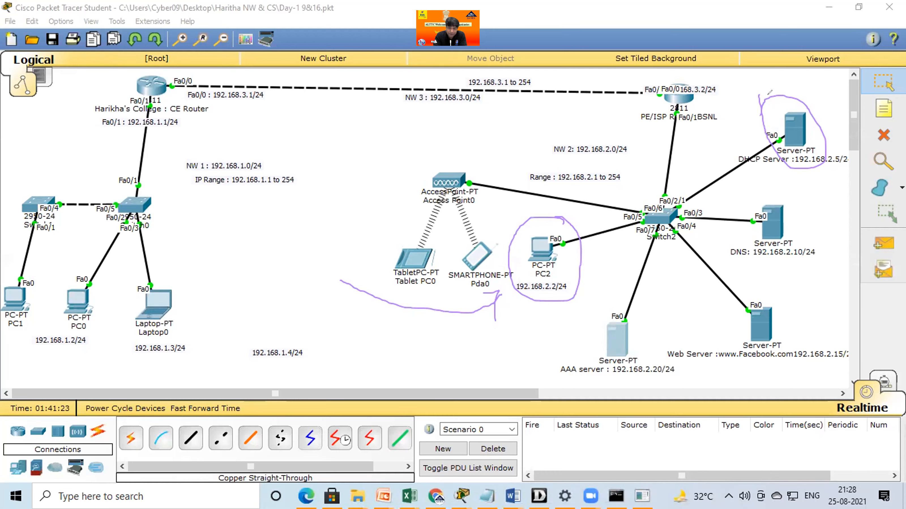
{"action": "mouse_move", "coordinate": [658, 315]}
{"action": "left_mouse_down"}
{"action": "mouse_move", "coordinate": [664, 346]}
{"action": "mouse_move", "coordinate": [666, 331]}
{"action": "left_mouse_up"}
{"action": "left_click_drag", "start_coordinate": [543, 357], "coordinate": [455, 343]}
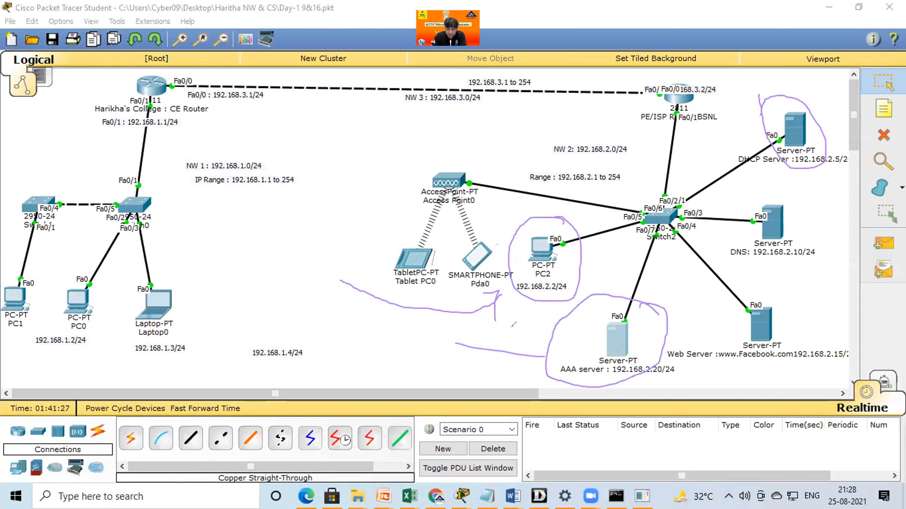
{"action": "left_click_drag", "start_coordinate": [514, 339], "coordinate": [532, 370]}
{"action": "left_click_drag", "start_coordinate": [346, 329], "coordinate": [357, 370]}
{"action": "mouse_move", "coordinate": [346, 329]}
{"action": "left_mouse_down"}
{"action": "mouse_move", "coordinate": [389, 341]}
{"action": "mouse_move", "coordinate": [393, 363]}
{"action": "mouse_move", "coordinate": [456, 382]}
{"action": "left_mouse_up"}
{"action": "left_click", "coordinate": [405, 355]}
{"action": "mouse_move", "coordinate": [460, 354]}
{"action": "left_mouse_down"}
{"action": "mouse_move", "coordinate": [484, 371]}
{"action": "mouse_move", "coordinate": [510, 342]}
{"action": "left_mouse_up"}
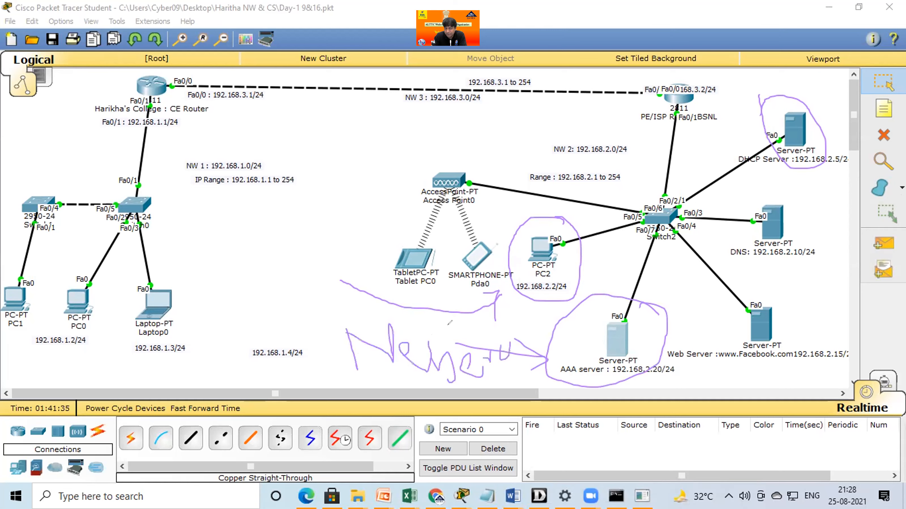
{"action": "left_click_drag", "start_coordinate": [600, 231], "coordinate": [614, 328]}
{"action": "left_click_drag", "start_coordinate": [625, 292], "coordinate": [618, 327]}
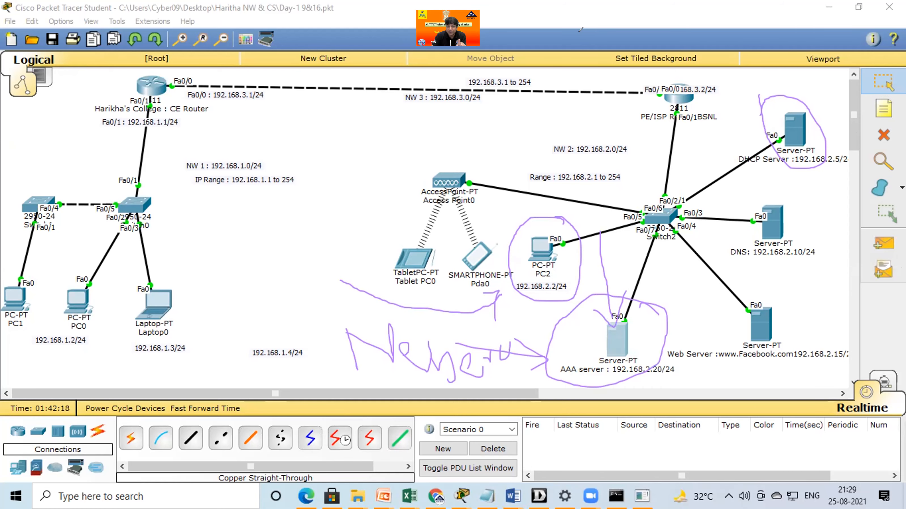
{"action": "key", "text": "Escape"}
Compare the configuration sections offered by PC2 with those of the DHCP server, ending on the server's list of services.
{"action": "left_click", "coordinate": [535, 247]}
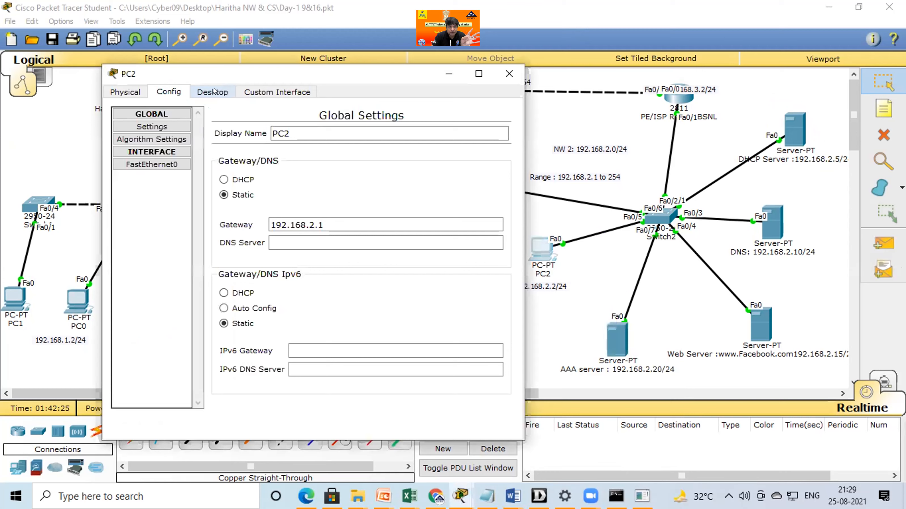
{"action": "left_click", "coordinate": [280, 92]}
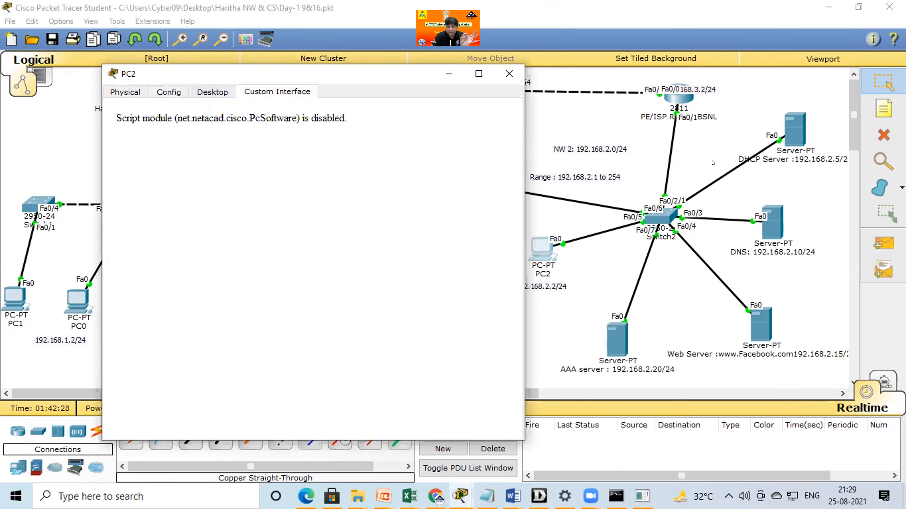
{"action": "left_click", "coordinate": [789, 141]}
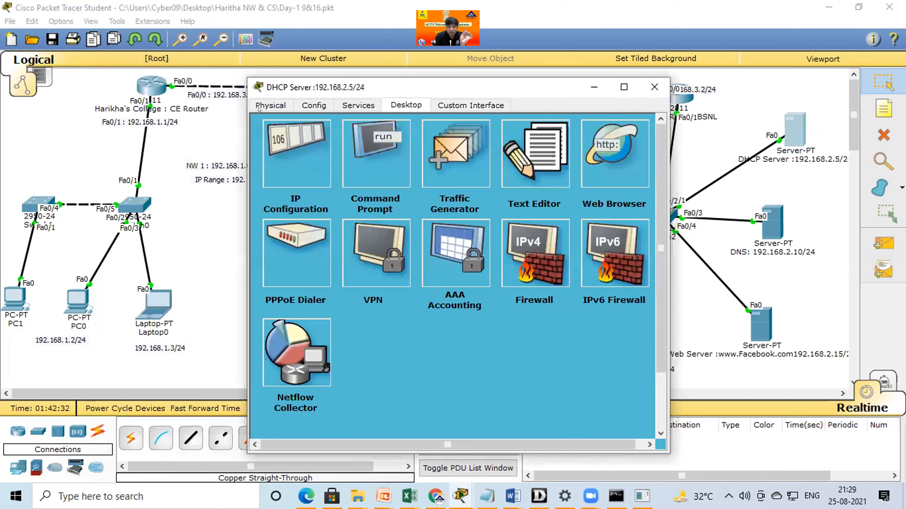
{"action": "left_click", "coordinate": [441, 104]}
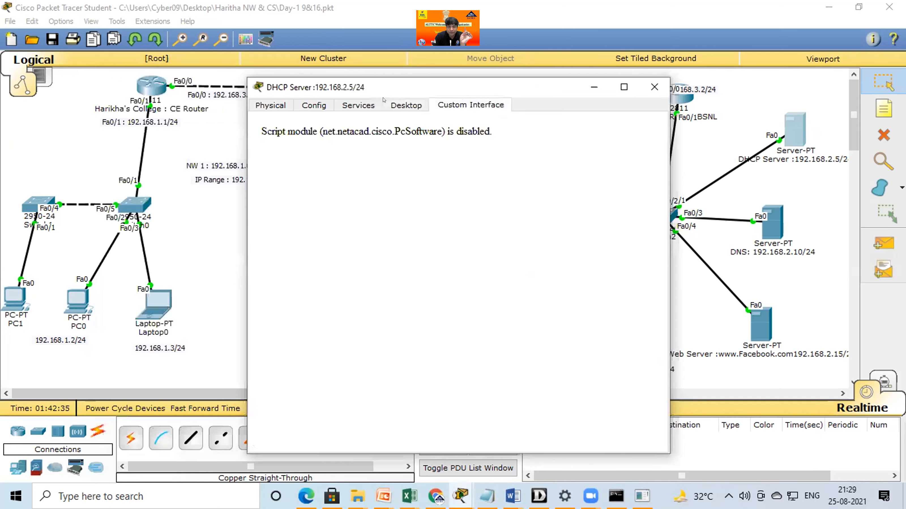
{"action": "left_click", "coordinate": [360, 102]}
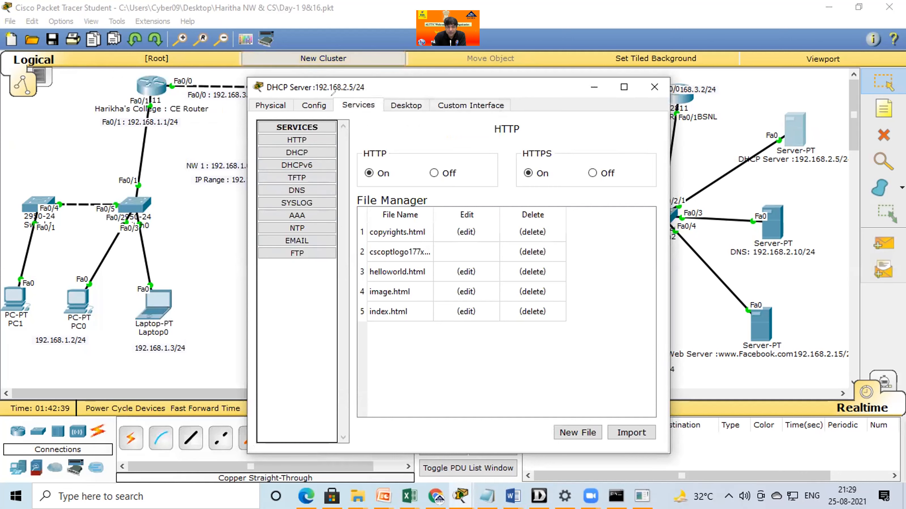
{"action": "mouse_move", "coordinate": [262, 150]}
{"action": "left_mouse_down"}
{"action": "mouse_move", "coordinate": [291, 259]}
{"action": "mouse_move", "coordinate": [389, 143]}
{"action": "mouse_move", "coordinate": [302, 117]}
{"action": "left_mouse_up"}
{"action": "mouse_move", "coordinate": [309, 258]}
{"action": "left_mouse_down"}
{"action": "mouse_move", "coordinate": [381, 331]}
{"action": "mouse_move", "coordinate": [406, 333]}
{"action": "left_mouse_up"}
{"action": "mouse_move", "coordinate": [383, 315]}
{"action": "left_mouse_down"}
{"action": "mouse_move", "coordinate": [413, 334]}
{"action": "mouse_move", "coordinate": [386, 353]}
{"action": "left_mouse_up"}
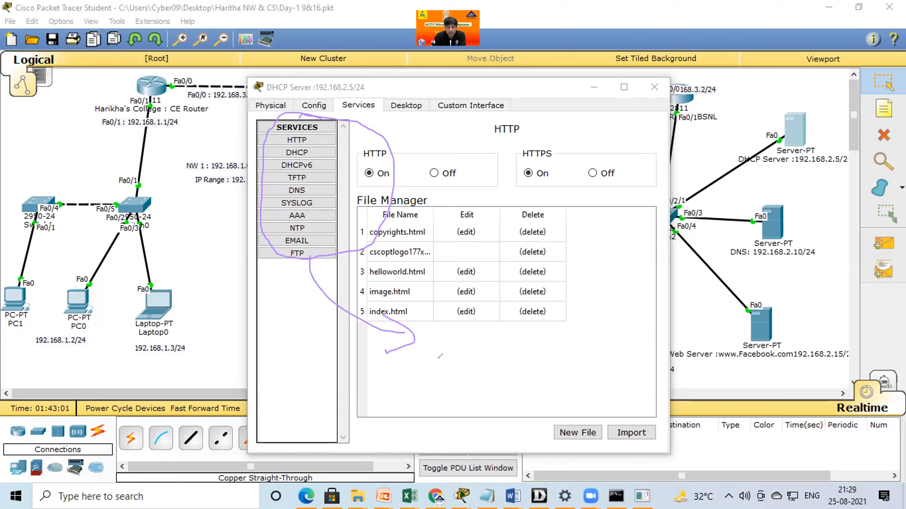
{"action": "left_click_drag", "start_coordinate": [431, 332], "coordinate": [439, 376]}
{"action": "left_click_drag", "start_coordinate": [440, 338], "coordinate": [450, 341]}
{"action": "left_click_drag", "start_coordinate": [468, 351], "coordinate": [494, 351]}
{"action": "mouse_move", "coordinate": [502, 338]}
{"action": "left_mouse_down"}
{"action": "mouse_move", "coordinate": [505, 347]}
{"action": "mouse_move", "coordinate": [490, 345]}
{"action": "left_mouse_up"}
{"action": "left_click_drag", "start_coordinate": [484, 339], "coordinate": [506, 330]}
{"action": "mouse_move", "coordinate": [519, 287]}
{"action": "left_mouse_down"}
{"action": "mouse_move", "coordinate": [408, 349]}
{"action": "mouse_move", "coordinate": [459, 280]}
{"action": "left_mouse_up"}
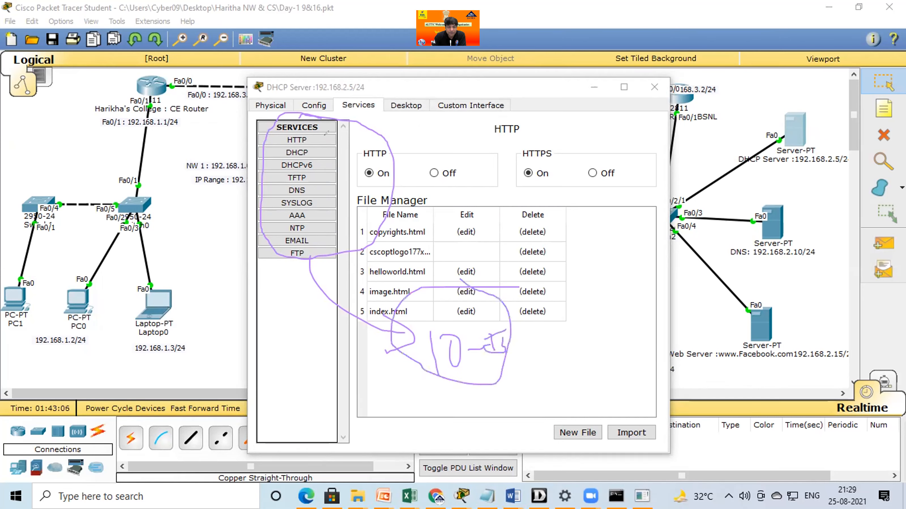
{"action": "left_click_drag", "start_coordinate": [315, 138], "coordinate": [359, 233]}
{"action": "mouse_move", "coordinate": [527, 231]}
{"action": "left_mouse_down"}
{"action": "mouse_move", "coordinate": [535, 246]}
{"action": "mouse_move", "coordinate": [578, 253]}
{"action": "left_mouse_up"}
{"action": "mouse_move", "coordinate": [567, 222]}
{"action": "left_mouse_down"}
{"action": "mouse_move", "coordinate": [582, 250]}
{"action": "mouse_move", "coordinate": [579, 229]}
{"action": "mouse_move", "coordinate": [638, 246]}
{"action": "mouse_move", "coordinate": [646, 239]}
{"action": "left_mouse_up"}
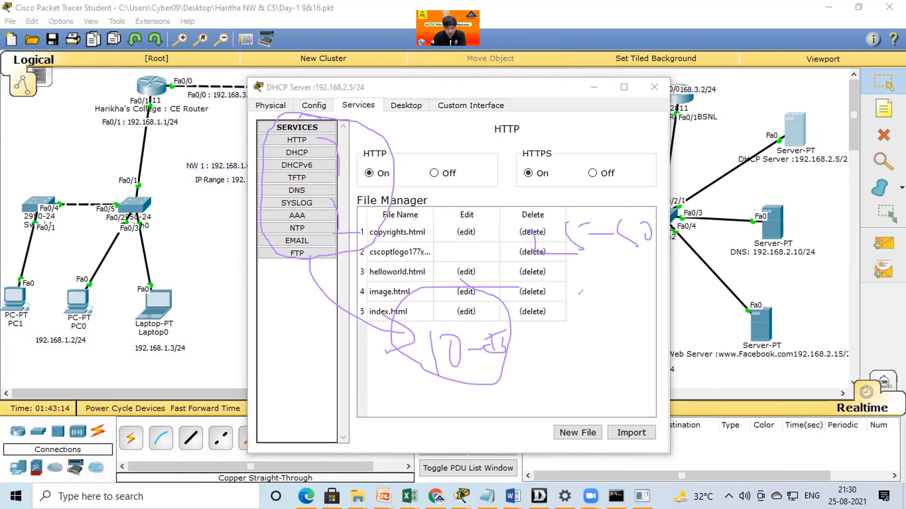
{"action": "mouse_move", "coordinate": [539, 365]}
{"action": "left_mouse_down"}
{"action": "mouse_move", "coordinate": [603, 337]}
{"action": "mouse_move", "coordinate": [593, 363]}
{"action": "left_mouse_up"}
{"action": "mouse_move", "coordinate": [626, 317]}
{"action": "left_mouse_down"}
{"action": "mouse_move", "coordinate": [624, 342]}
{"action": "mouse_move", "coordinate": [649, 309]}
{"action": "left_mouse_up"}
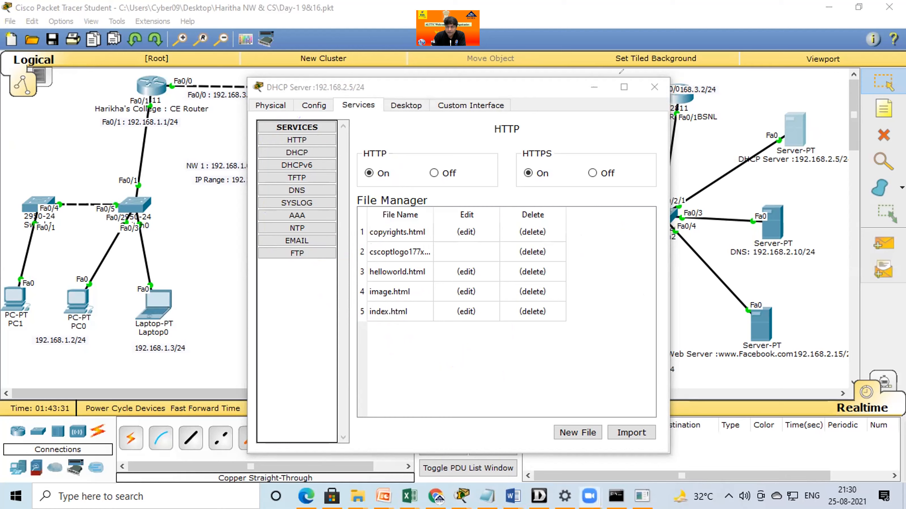
Close and reopen the DHCP server's window, and display its DHCP service settings.
{"action": "left_click", "coordinate": [653, 86]}
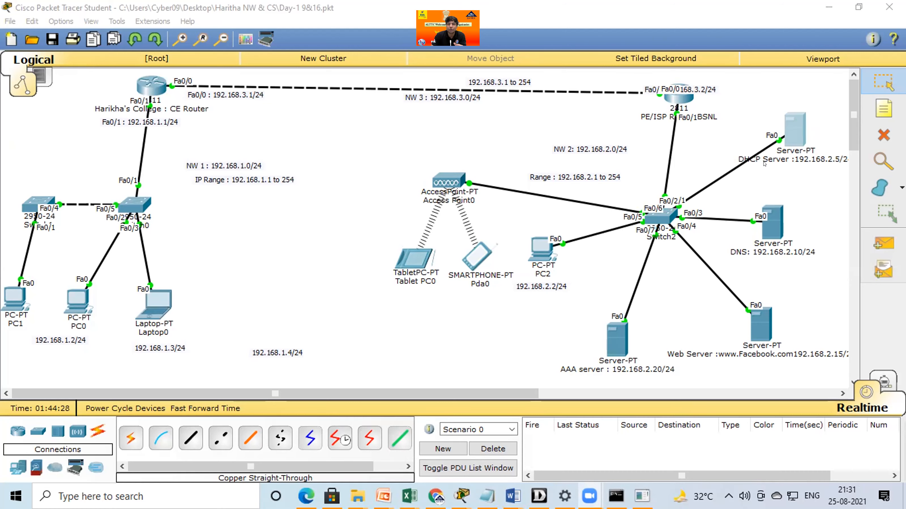
{"action": "left_click", "coordinate": [790, 131]}
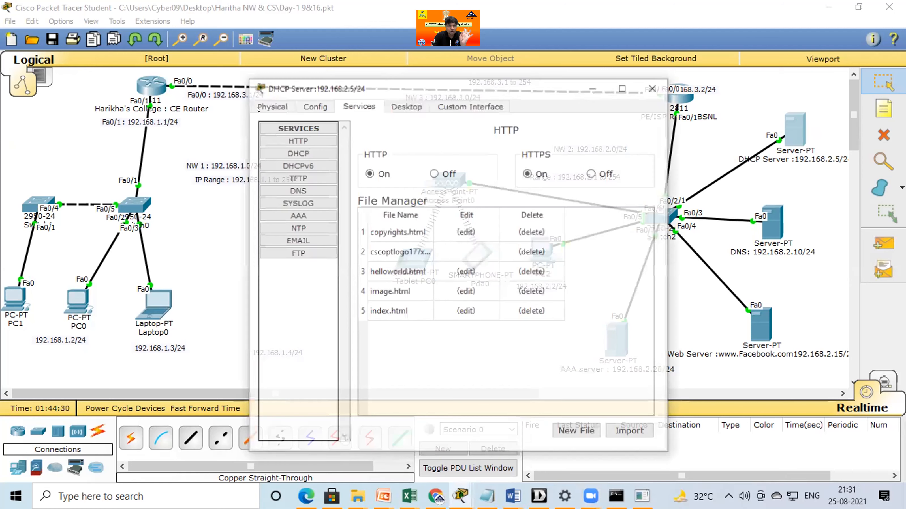
{"action": "left_click_drag", "start_coordinate": [258, 110], "coordinate": [235, 108]}
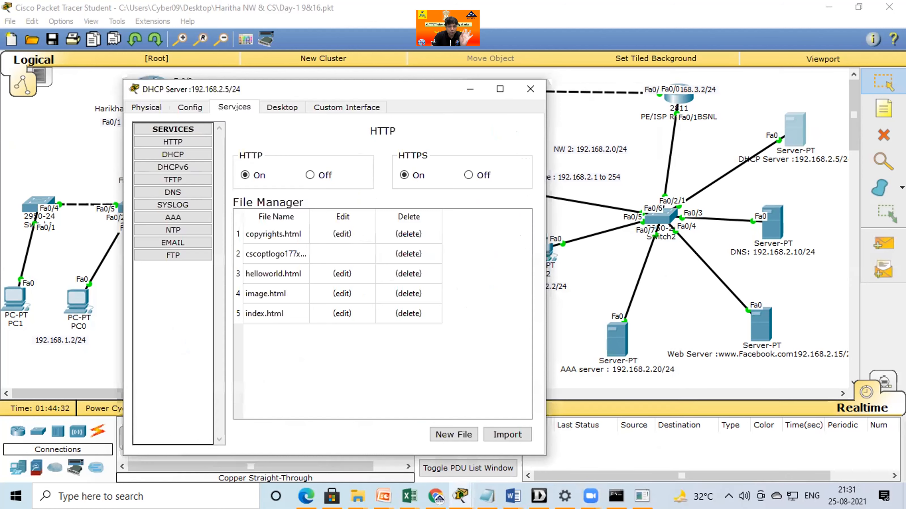
{"action": "left_click", "coordinate": [183, 154]}
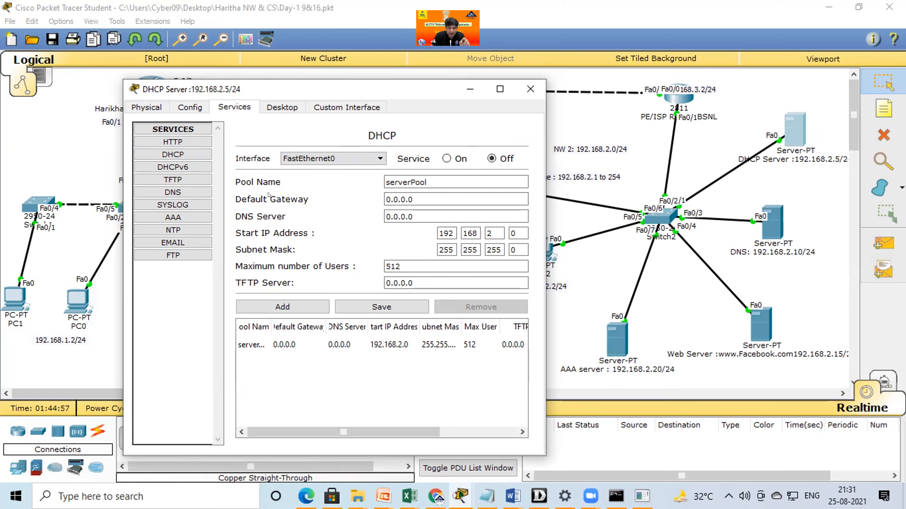
Set the default gateway of serverPool to 192.168.2.1 and its DNS server to 192.168.2.10.
{"action": "key", "text": "Tab"}
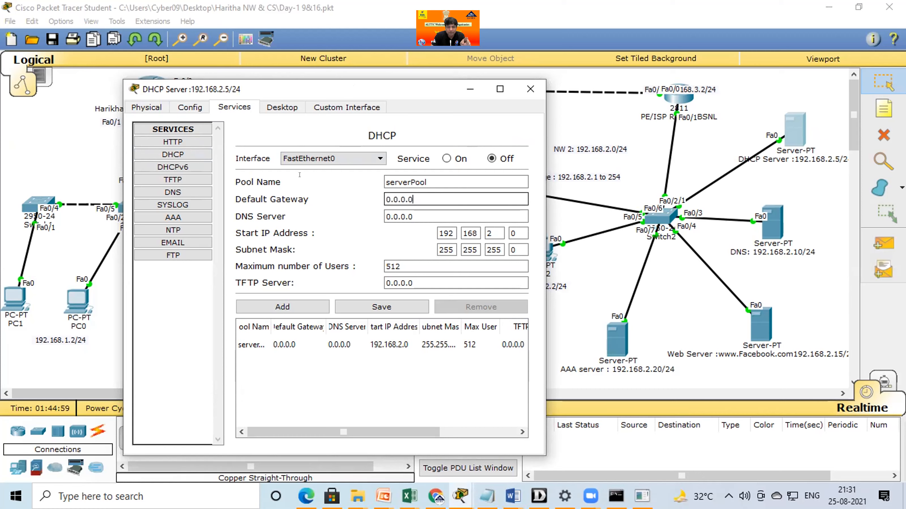
{"action": "type", "text": "192."}
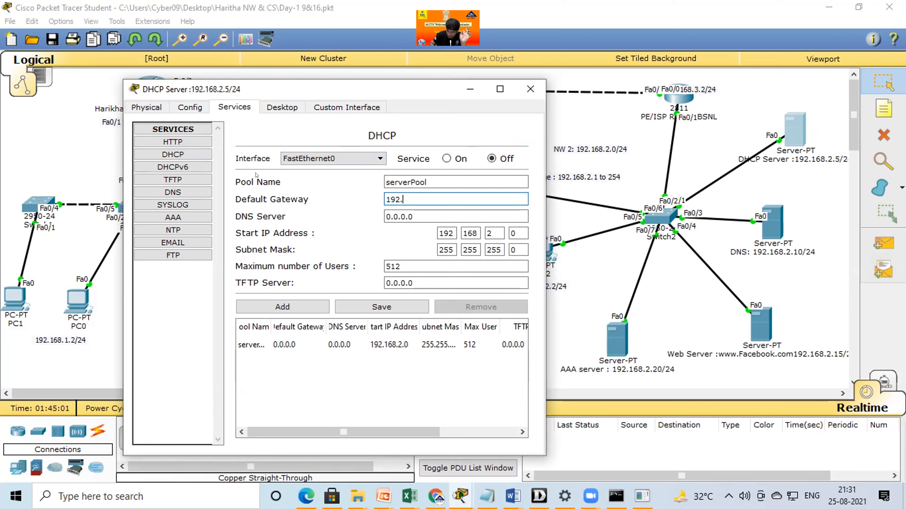
{"action": "type", "text": "168.2"}
{"action": "type", "text": ".1"}
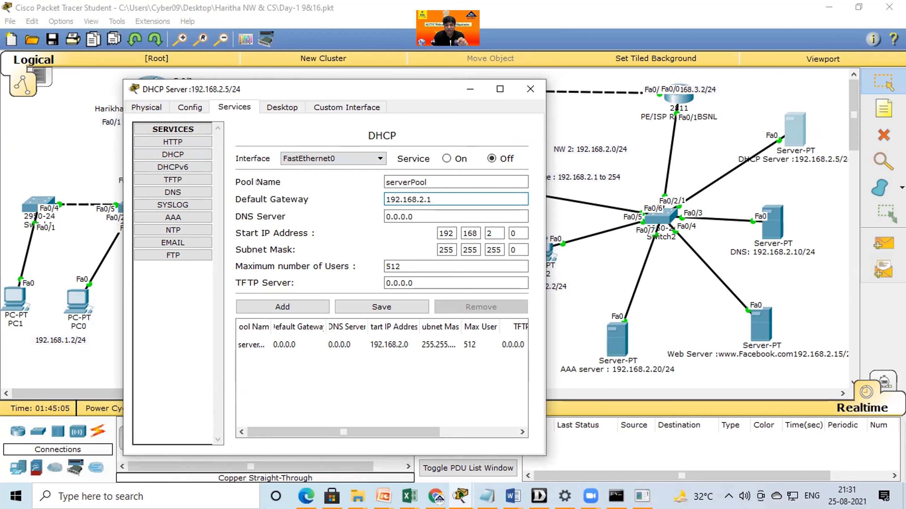
{"action": "key", "text": "Tab"}
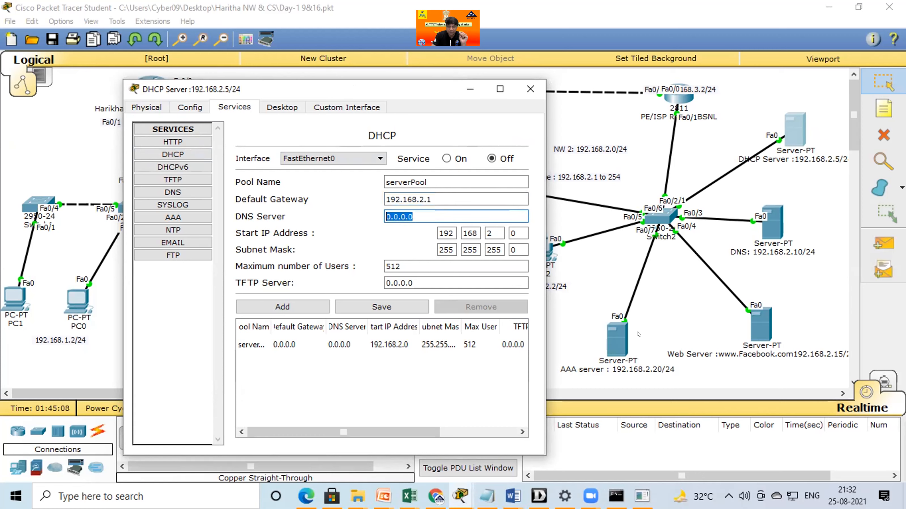
{"action": "type", "text": "192.168.2.10"}
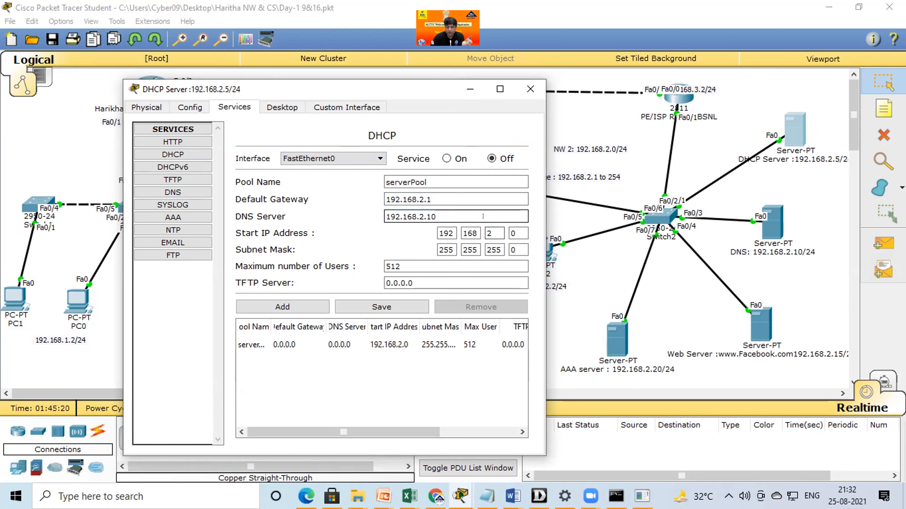
Make the DHCP pool's start IP address 192.168.2.25.
{"action": "key", "text": "Tab"}
{"action": "key", "text": "Tab"}
{"action": "key", "text": "Tab"}
{"action": "key", "text": "Tab"}
{"action": "type", "text": "25"}
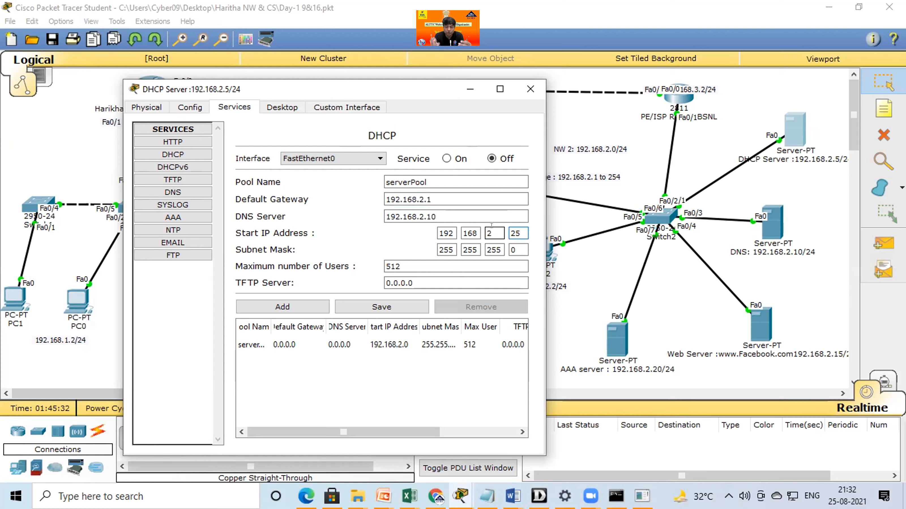
Set the DHCP pool's maximum number of users to 100.
{"action": "left_click_drag", "start_coordinate": [404, 267], "coordinate": [320, 260]}
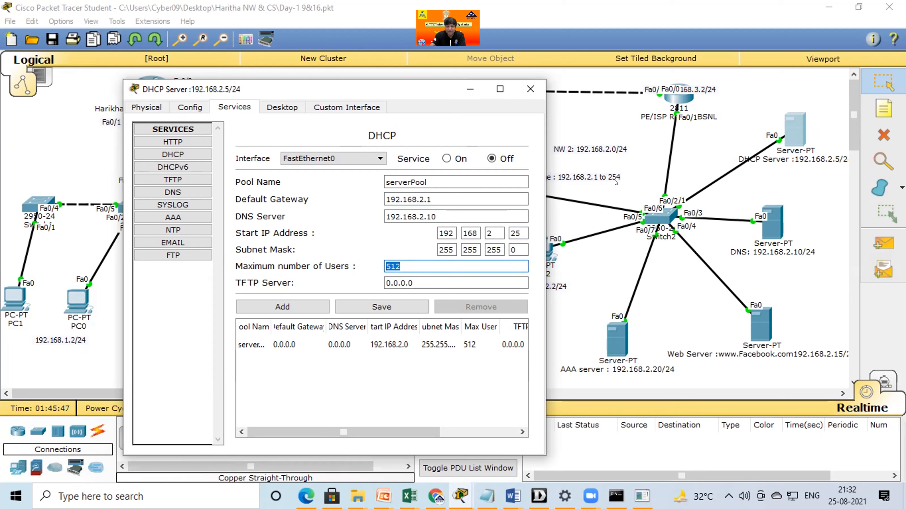
{"action": "type", "text": "5"}
{"action": "key", "text": "BackSpace"}
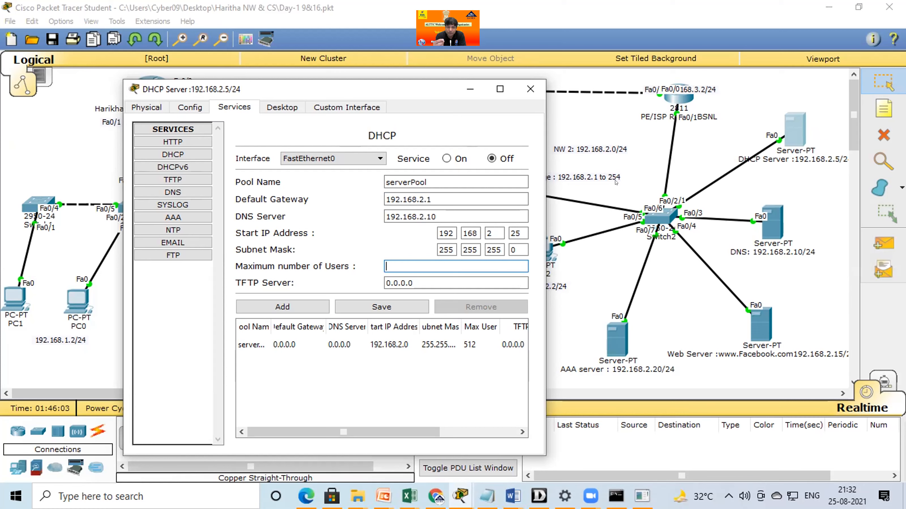
{"action": "type", "text": "2"}
{"action": "key", "text": "BackSpace"}
{"action": "type", "text": "1"}
{"action": "key", "text": "BackSpace"}
{"action": "type", "text": "2="}
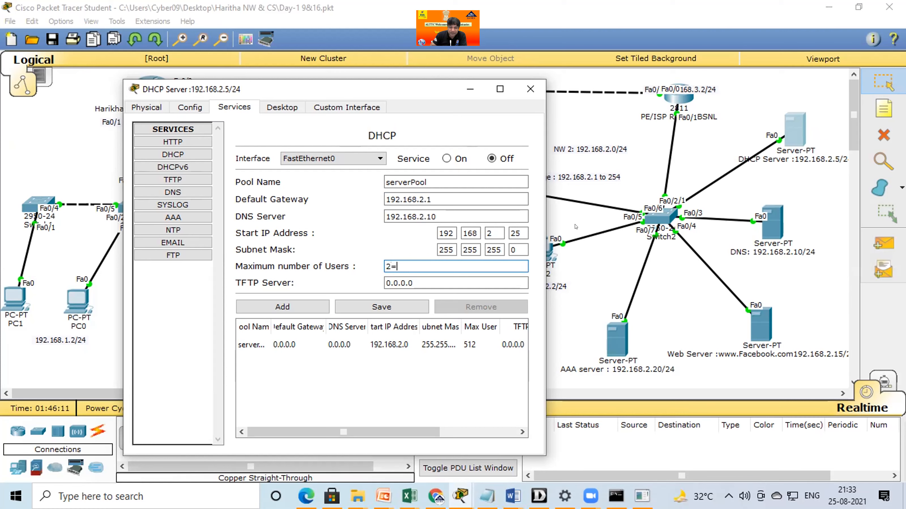
{"action": "key", "text": "BackSpace"}
{"action": "key", "text": "BackSpace"}
{"action": "type", "text": "3"}
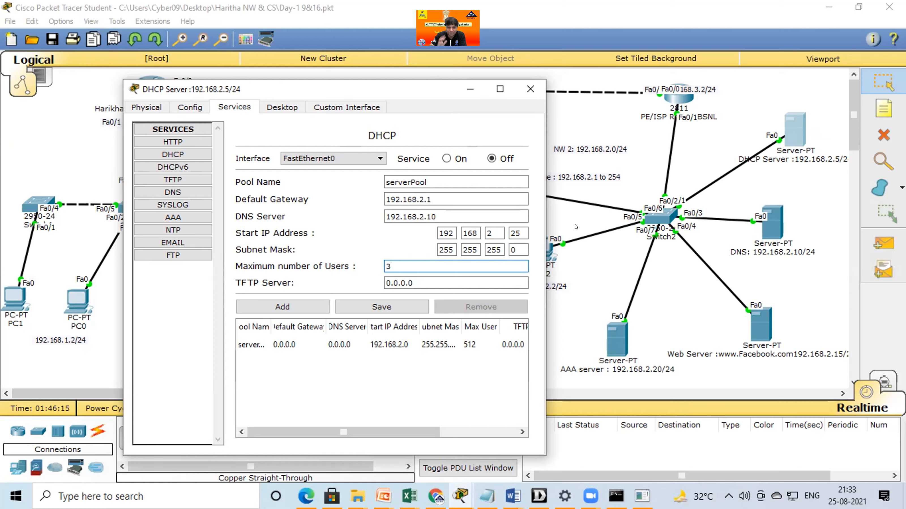
{"action": "key", "text": "BackSpace"}
{"action": "type", "text": "100"}
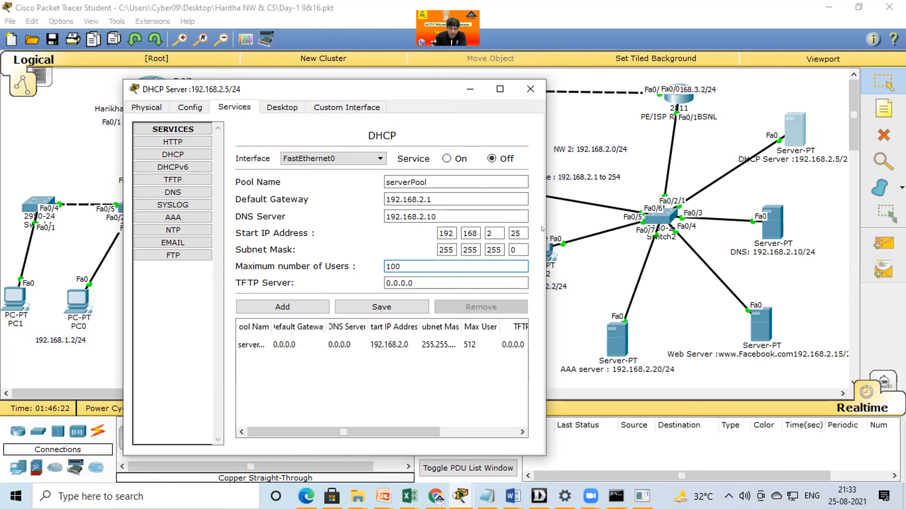
Save the edited serverPool entry and turn the DHCP service on.
{"action": "left_click", "coordinate": [384, 309]}
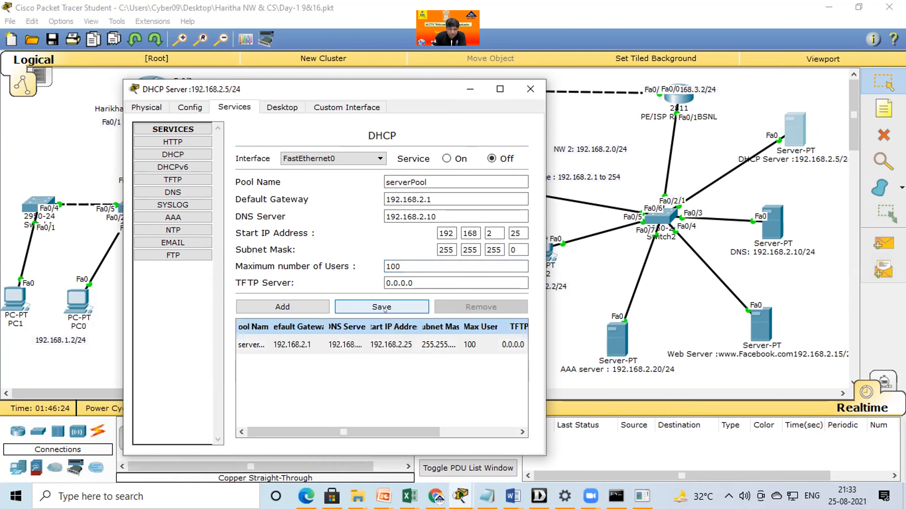
{"action": "left_click", "coordinate": [447, 156]}
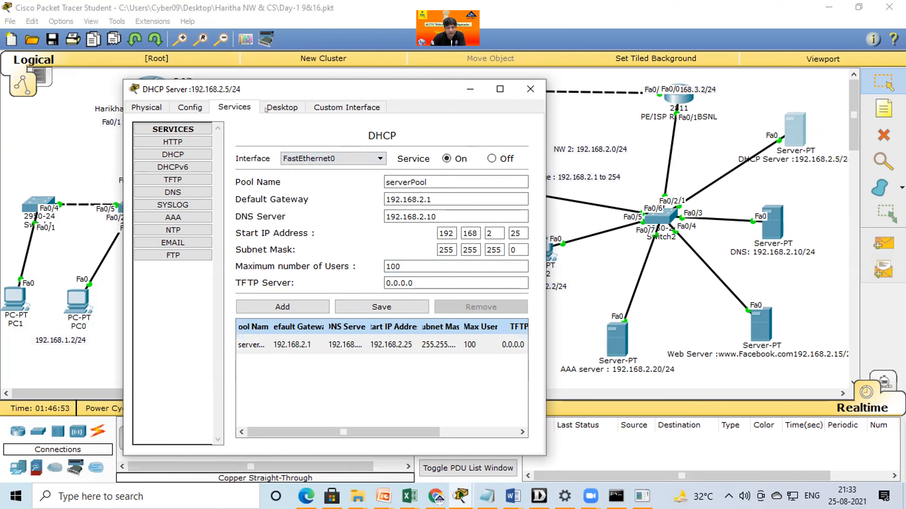
Open Tablet PC0's IP configuration and switch it to DHCP so it requests its address from the server.
{"action": "left_click_drag", "start_coordinate": [365, 90], "coordinate": [262, 110]}
{"action": "left_click", "coordinate": [428, 109]}
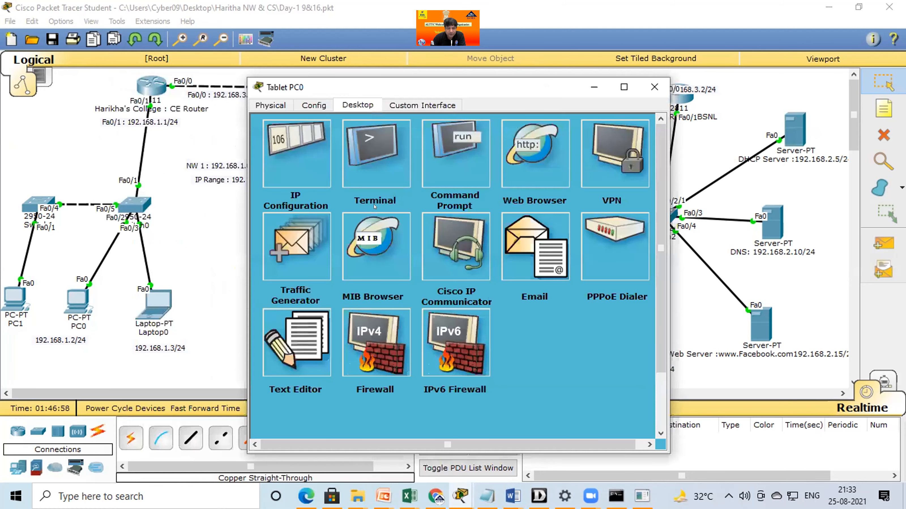
{"action": "left_click", "coordinate": [298, 178]}
{"action": "left_click", "coordinate": [271, 180]}
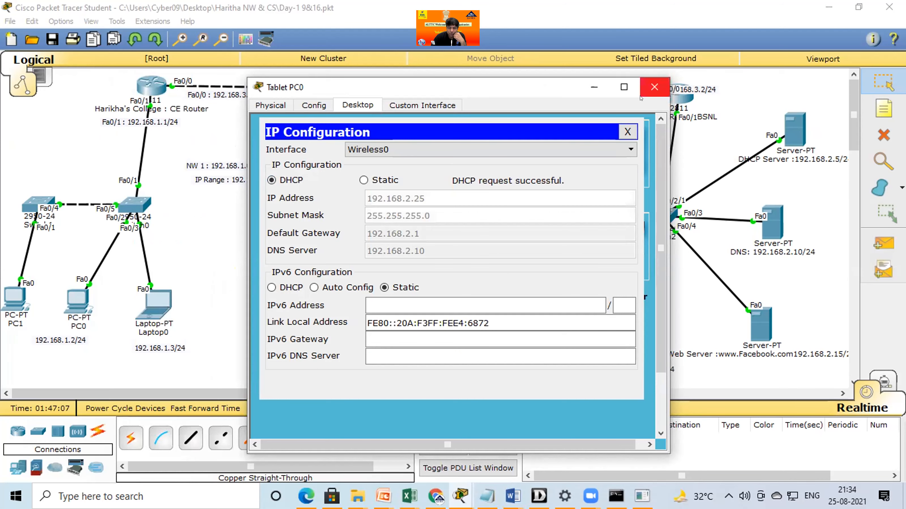
Close Tablet PC0's window, renew the DHCP request in the Pda0 smartphone's IP configuration, and close its window.
{"action": "left_click", "coordinate": [654, 87]}
{"action": "left_click", "coordinate": [478, 256]}
{"action": "left_click", "coordinate": [354, 109]}
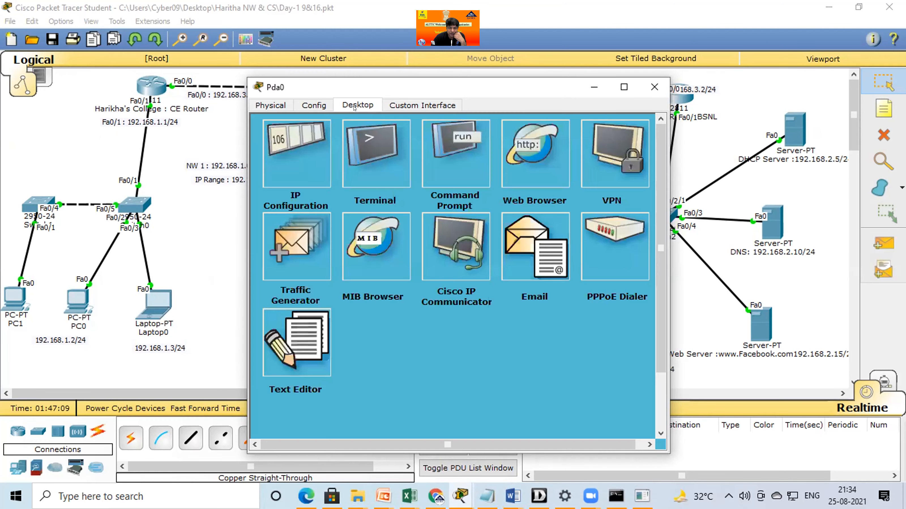
{"action": "left_click", "coordinate": [299, 161]}
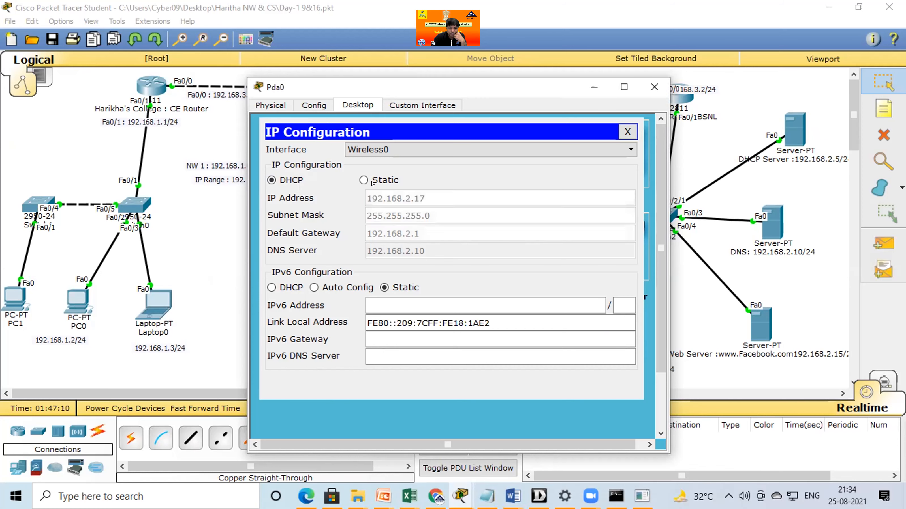
{"action": "left_click", "coordinate": [272, 180]}
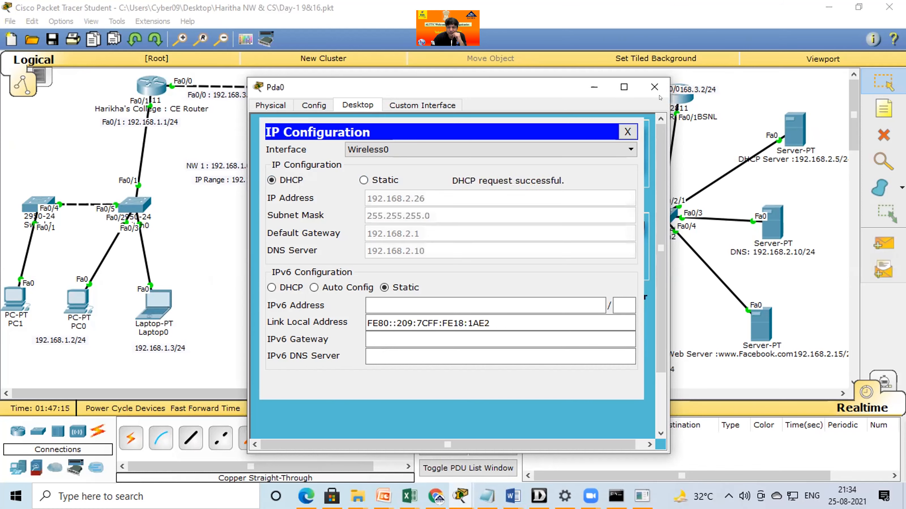
{"action": "left_click", "coordinate": [654, 87]}
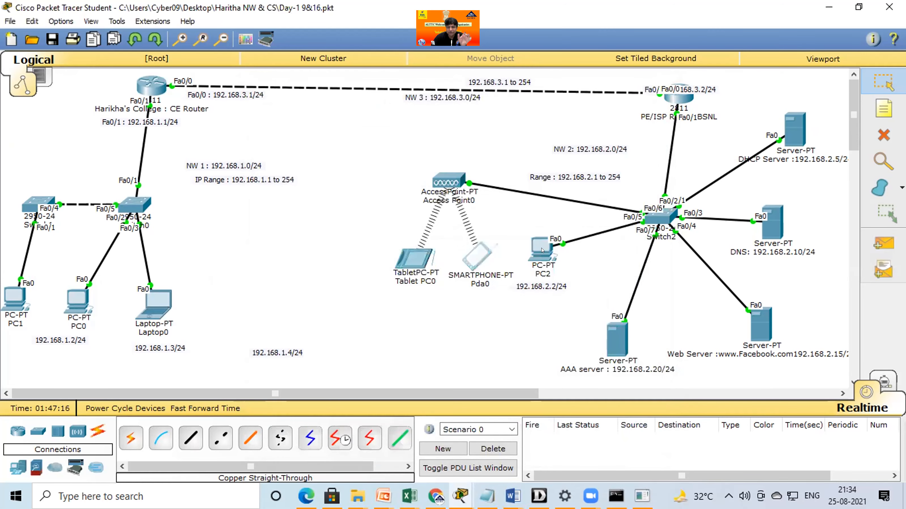
Open PC2's IP configuration and switch it from static addressing to DHCP.
{"action": "left_click", "coordinate": [542, 250]}
{"action": "left_click", "coordinate": [201, 91]}
{"action": "left_click", "coordinate": [235, 133]}
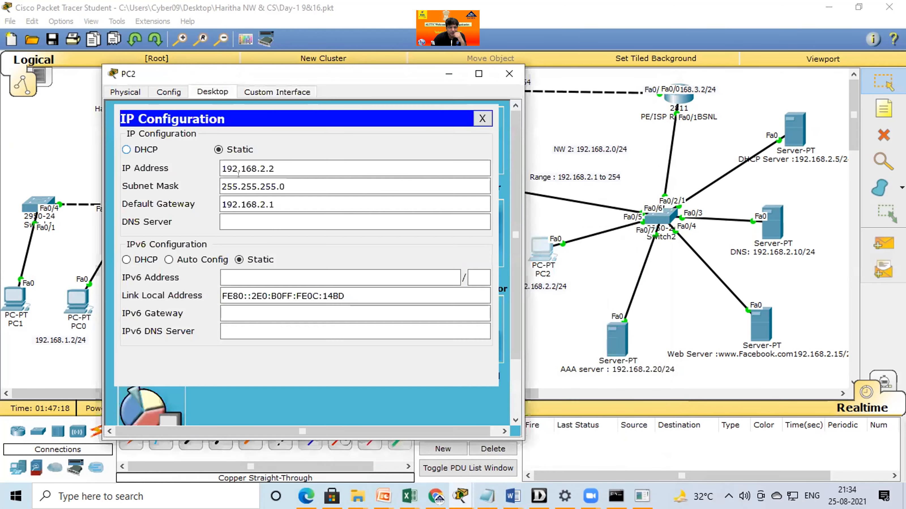
{"action": "left_click", "coordinate": [126, 149]}
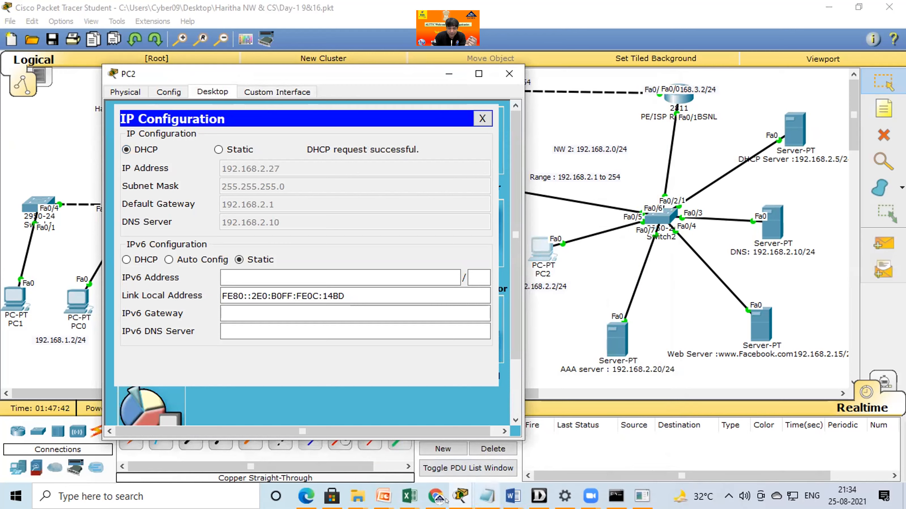
Switch to the PowerPoint presentation, mark up the Domain Controller & DHCP Server on the server room slide, and clear the annotations.
{"action": "left_click", "coordinate": [383, 496]}
{"action": "left_click", "coordinate": [408, 440]}
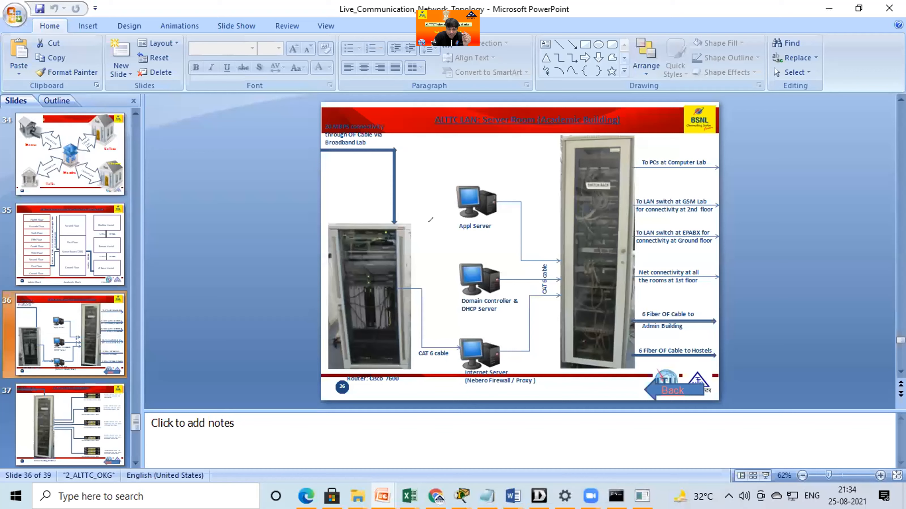
{"action": "mouse_move", "coordinate": [434, 236]}
{"action": "left_mouse_down"}
{"action": "mouse_move", "coordinate": [503, 249]}
{"action": "mouse_move", "coordinate": [491, 268]}
{"action": "left_mouse_up"}
{"action": "mouse_move", "coordinate": [504, 248]}
{"action": "left_mouse_down"}
{"action": "mouse_move", "coordinate": [516, 264]}
{"action": "mouse_move", "coordinate": [528, 260]}
{"action": "left_mouse_up"}
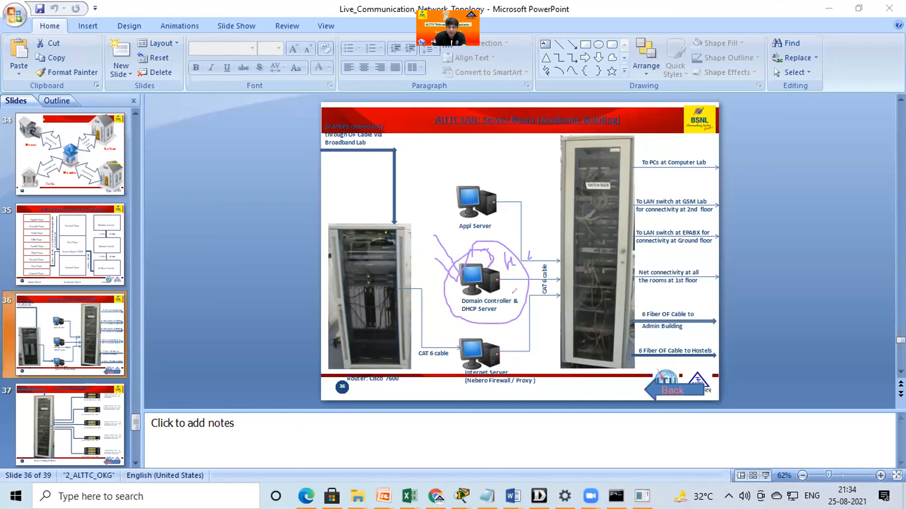
{"action": "left_click_drag", "start_coordinate": [462, 284], "coordinate": [472, 283]}
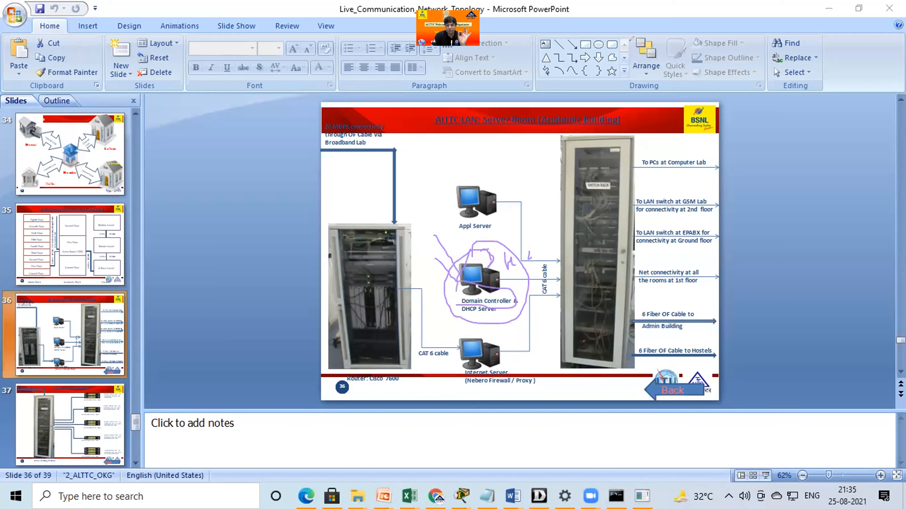
{"action": "left_click", "coordinate": [630, 41]}
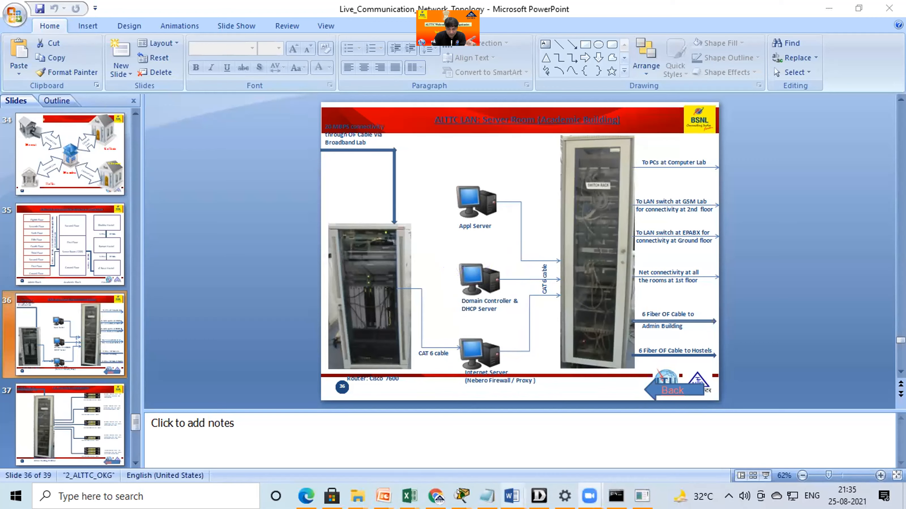
Write "DNS: Domain Name Server" as the first line of a text box on a blank whiteboard.
{"action": "left_click", "coordinate": [171, 459]}
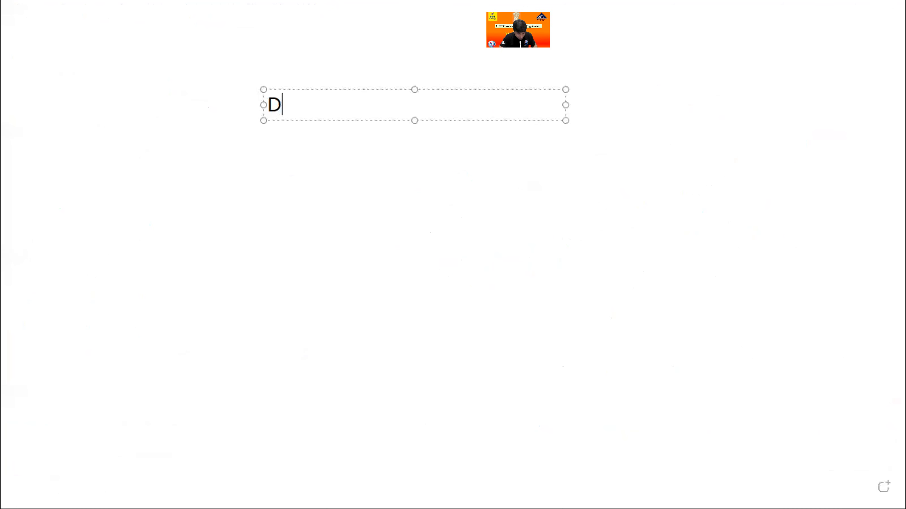
{"action": "type", "text": "NS: D"}
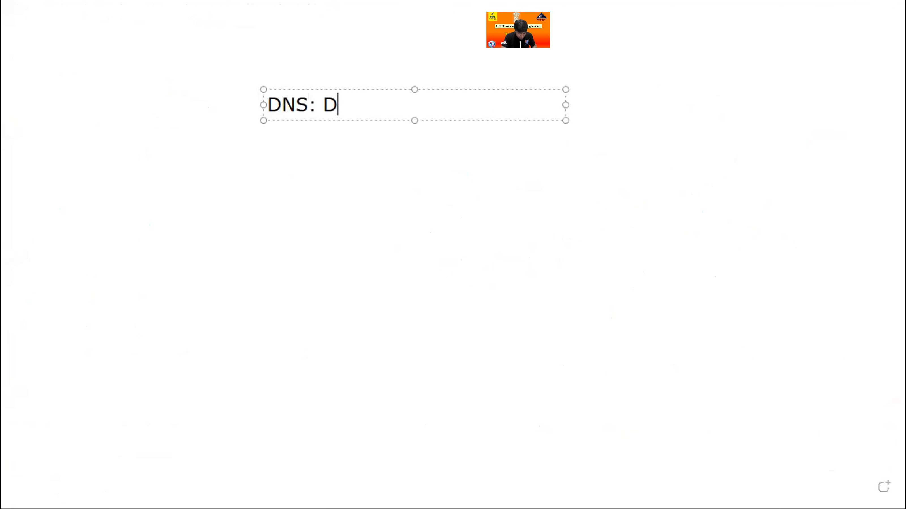
{"action": "type", "text": "omain Na"}
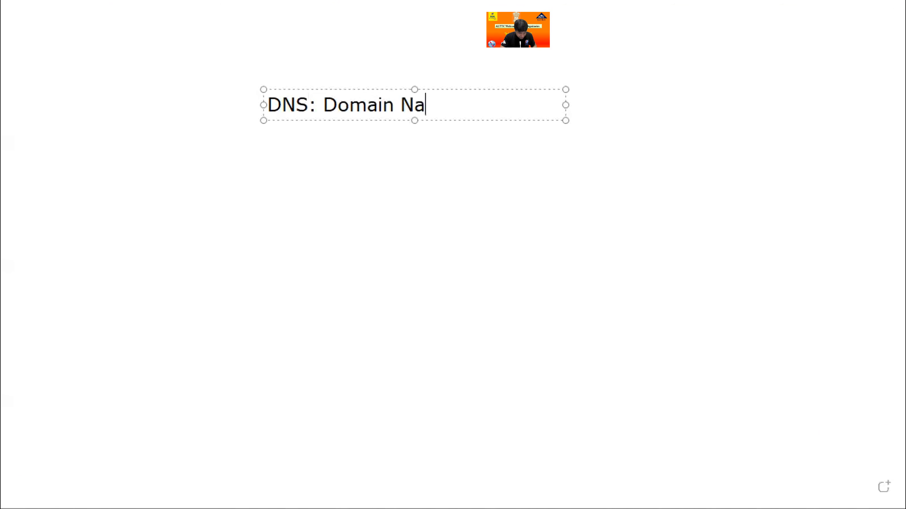
{"action": "type", "text": "me Server"}
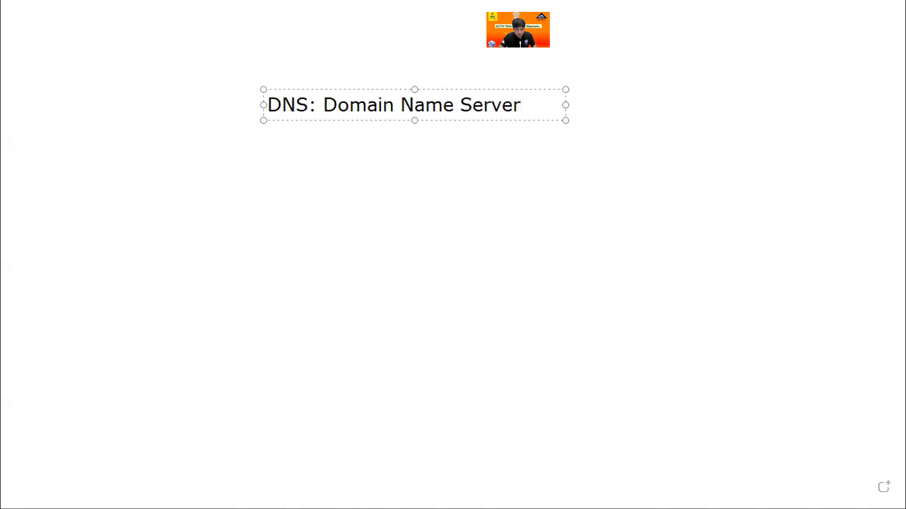
{"action": "key", "text": "Return"}
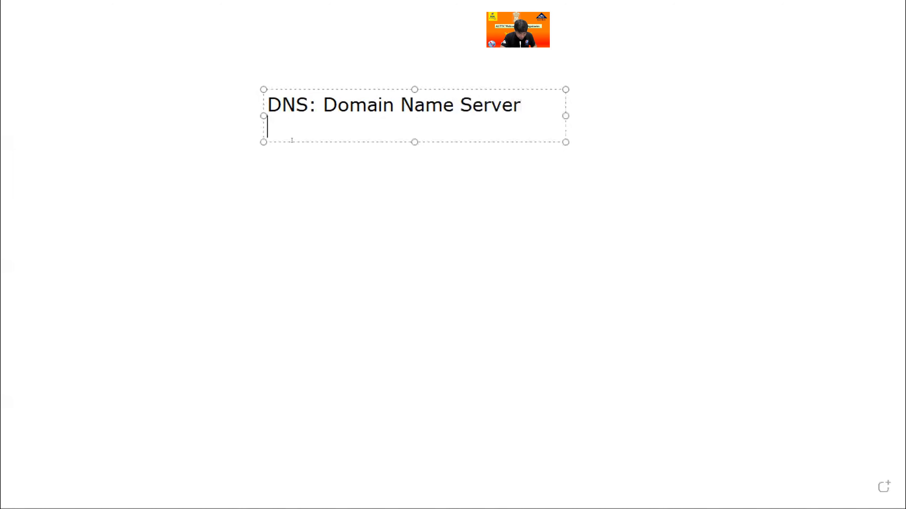
Add the lines "Domain Name Service" and "System" below the DNS heading in the whiteboard text box.
{"action": "type", "text": "Domain AN"}
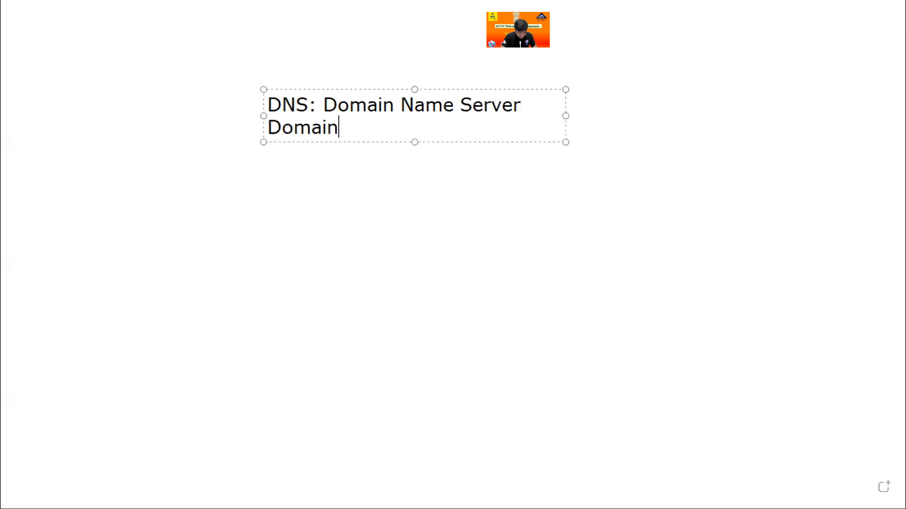
{"action": "key", "text": "BackSpace"}
{"action": "key", "text": "BackSpace"}
{"action": "type", "text": "Name S"}
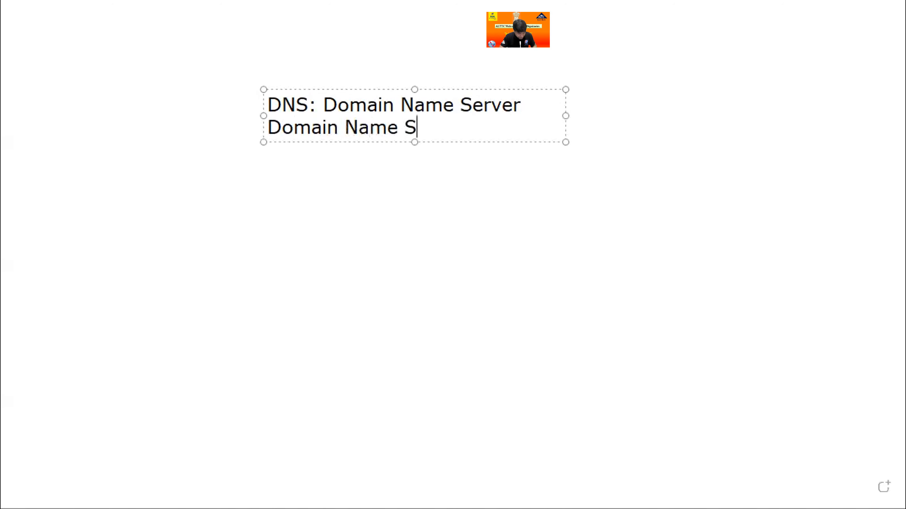
{"action": "type", "text": "ervice"}
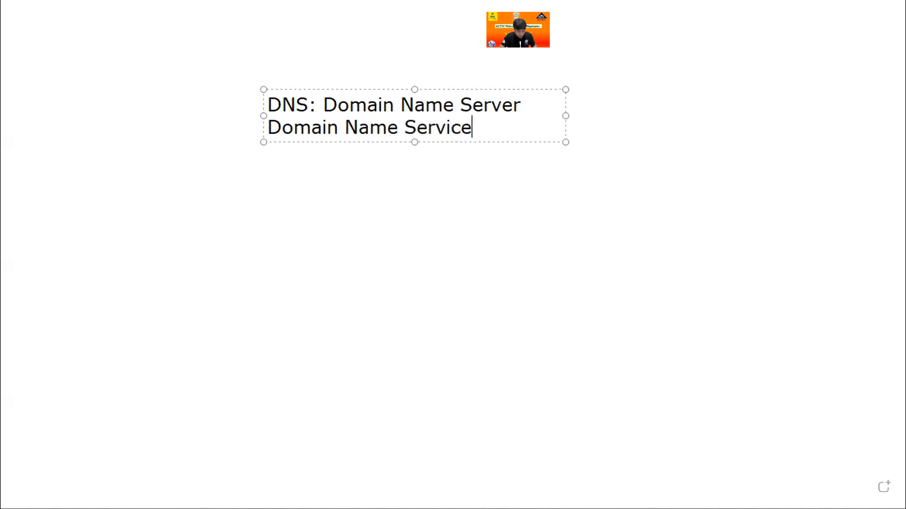
{"action": "key", "text": "Return"}
{"action": "type", "text": "System"}
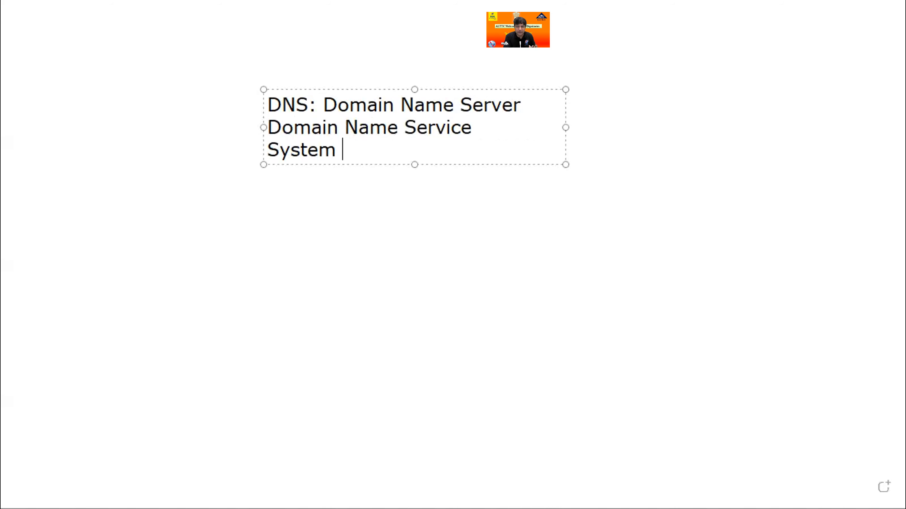
{"action": "key", "text": "Return"}
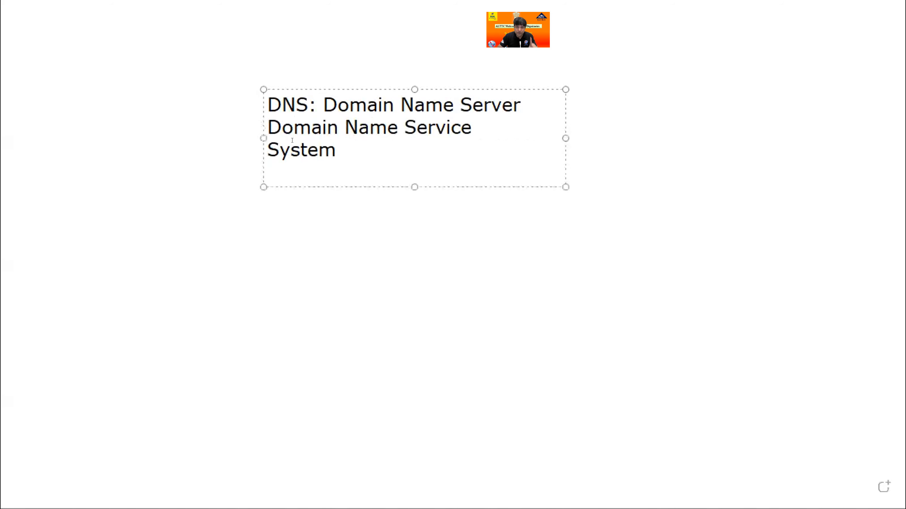
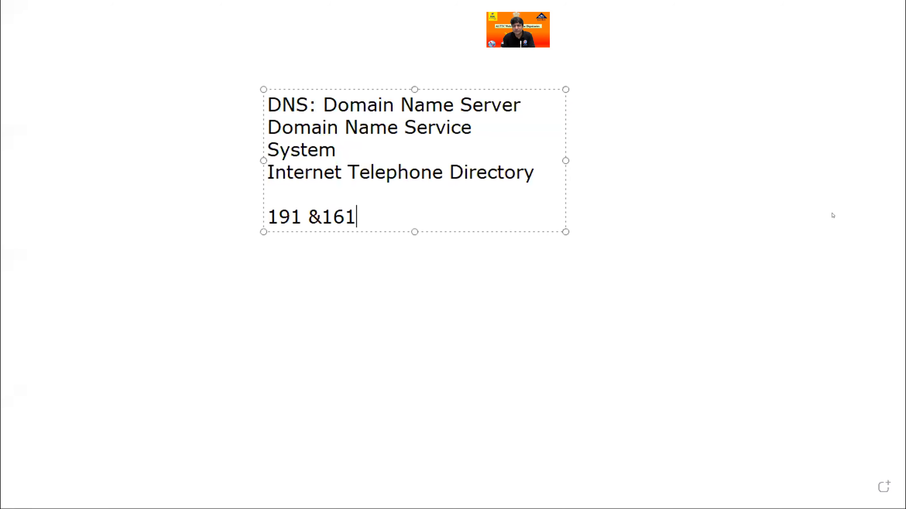
Switch to Cisco Packet Tracer, circle the AAA server with an arrow pointing to it, and clear the annotations.
{"action": "key", "text": "alt+Tab"}
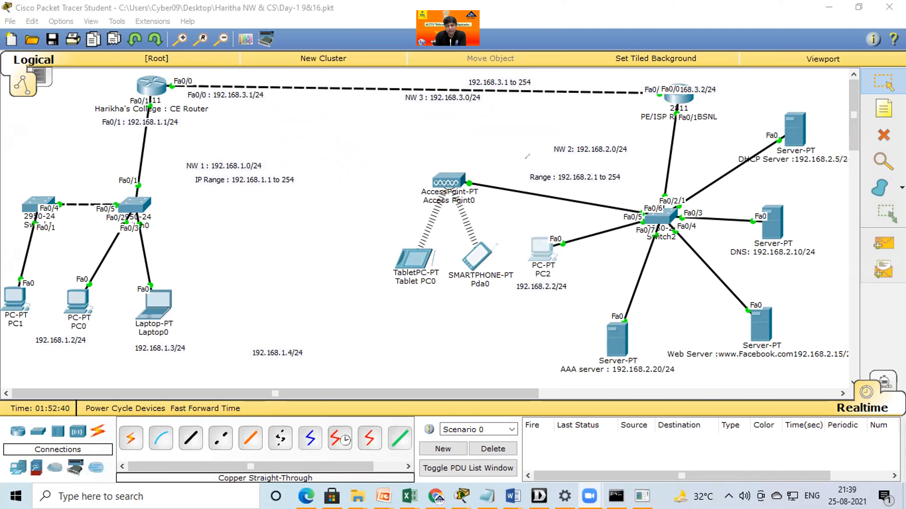
{"action": "mouse_move", "coordinate": [656, 316]}
{"action": "left_mouse_down"}
{"action": "mouse_move", "coordinate": [638, 303]}
{"action": "mouse_move", "coordinate": [567, 357]}
{"action": "mouse_move", "coordinate": [644, 323]}
{"action": "left_mouse_up"}
{"action": "mouse_move", "coordinate": [506, 331]}
{"action": "left_mouse_down"}
{"action": "mouse_move", "coordinate": [557, 341]}
{"action": "mouse_move", "coordinate": [541, 363]}
{"action": "left_mouse_up"}
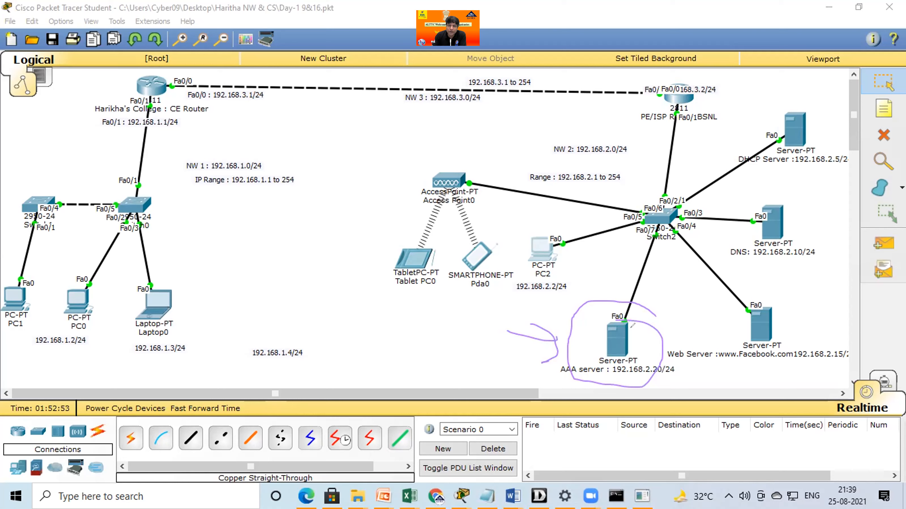
{"action": "left_click", "coordinate": [607, 64]}
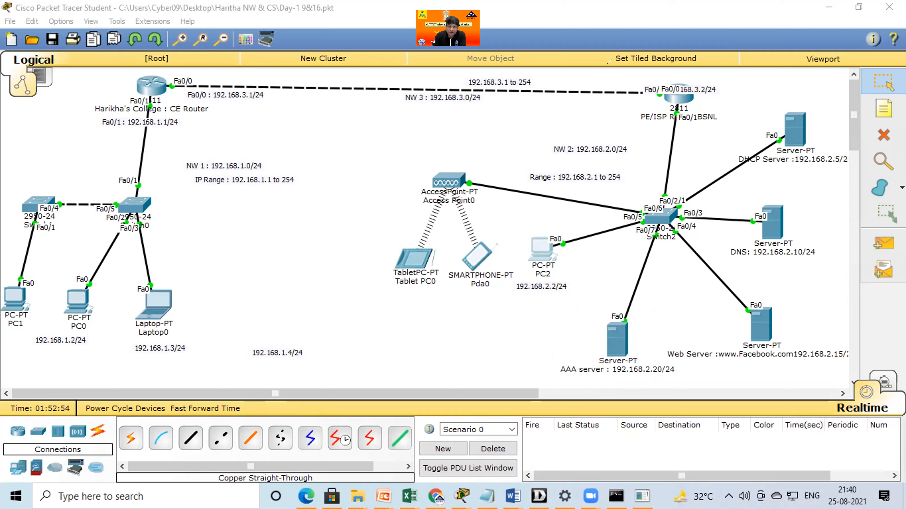
Circle the DNS server in the topology, draw an arrow towards it, and clear the annotations.
{"action": "mouse_move", "coordinate": [809, 190]}
{"action": "left_mouse_down"}
{"action": "mouse_move", "coordinate": [729, 198]}
{"action": "mouse_move", "coordinate": [734, 272]}
{"action": "left_mouse_up"}
{"action": "left_click_drag", "start_coordinate": [809, 252], "coordinate": [796, 190]}
{"action": "mouse_move", "coordinate": [701, 135]}
{"action": "left_mouse_down"}
{"action": "mouse_move", "coordinate": [738, 206]}
{"action": "mouse_move", "coordinate": [745, 211]}
{"action": "mouse_move", "coordinate": [755, 197]}
{"action": "left_mouse_up"}
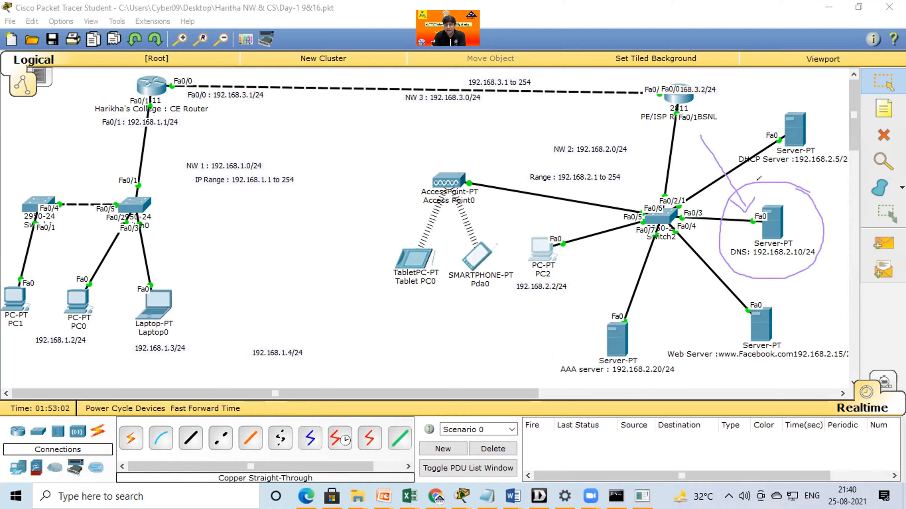
{"action": "left_click", "coordinate": [609, 58]}
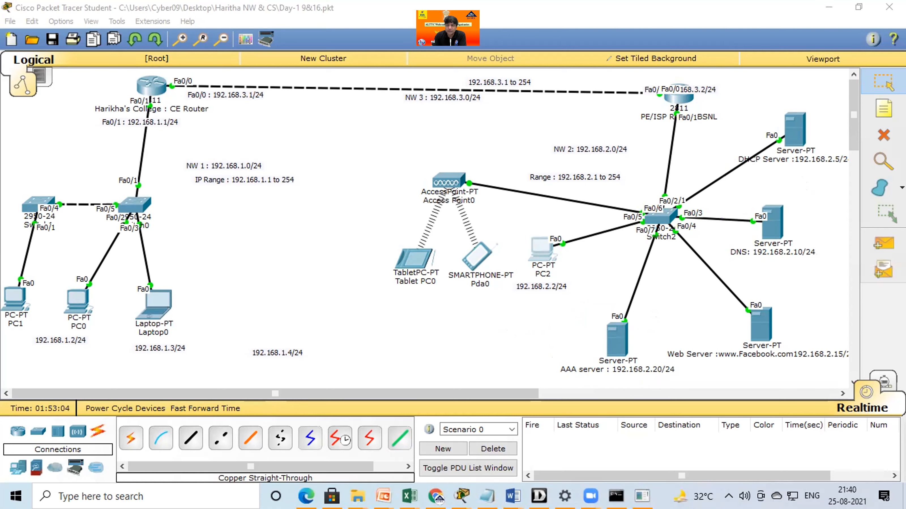
Open the DNS service settings of the DNS server 192.168.2.10 and turn the service on.
{"action": "left_click", "coordinate": [764, 237]}
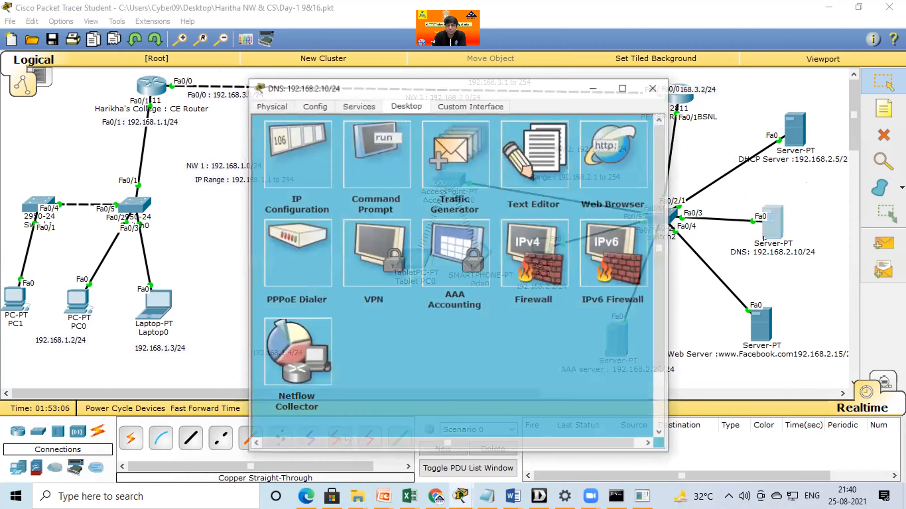
{"action": "left_click", "coordinate": [359, 105]}
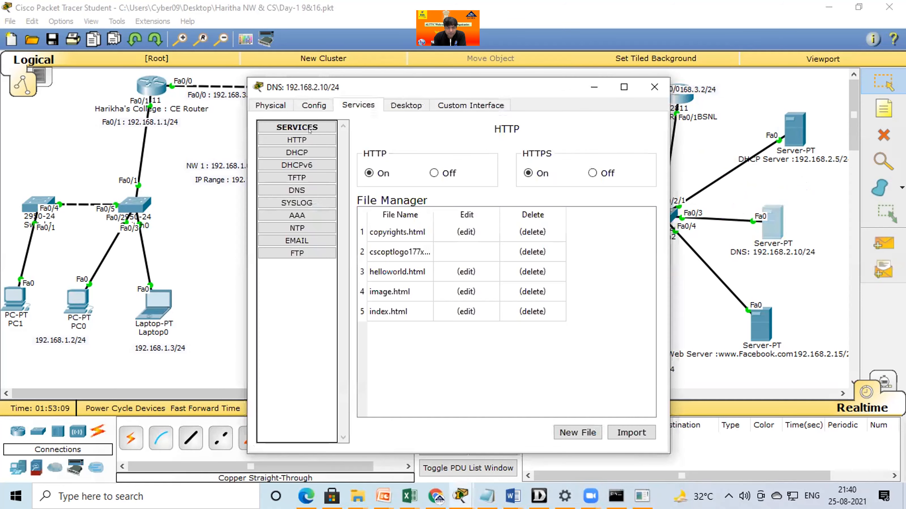
{"action": "left_click", "coordinate": [301, 189]}
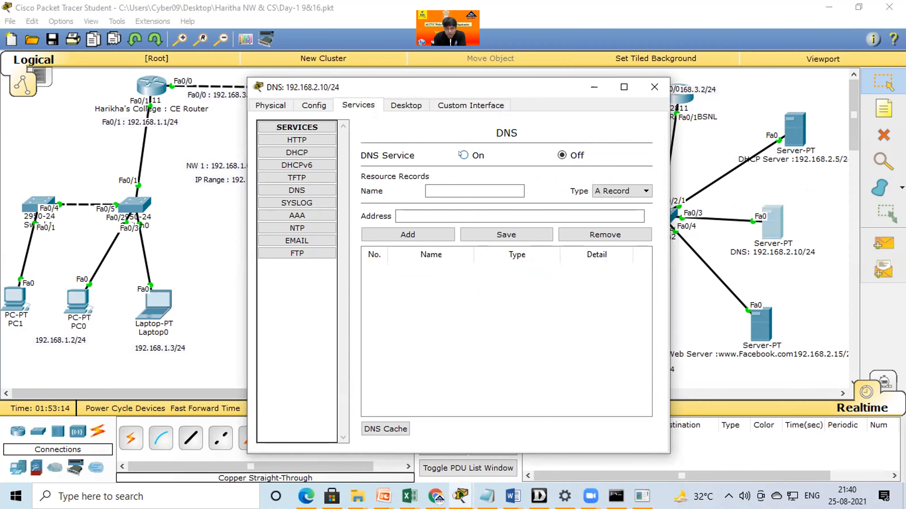
{"action": "left_click", "coordinate": [463, 155]}
{"action": "left_click", "coordinate": [427, 195]}
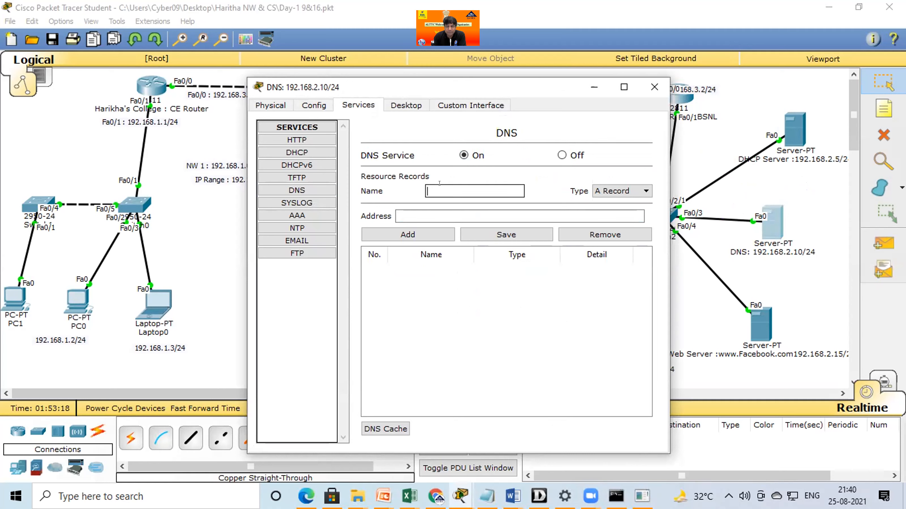
{"action": "left_click", "coordinate": [470, 234]}
{"action": "left_click", "coordinate": [441, 185]}
{"action": "type", "text": "ww"}
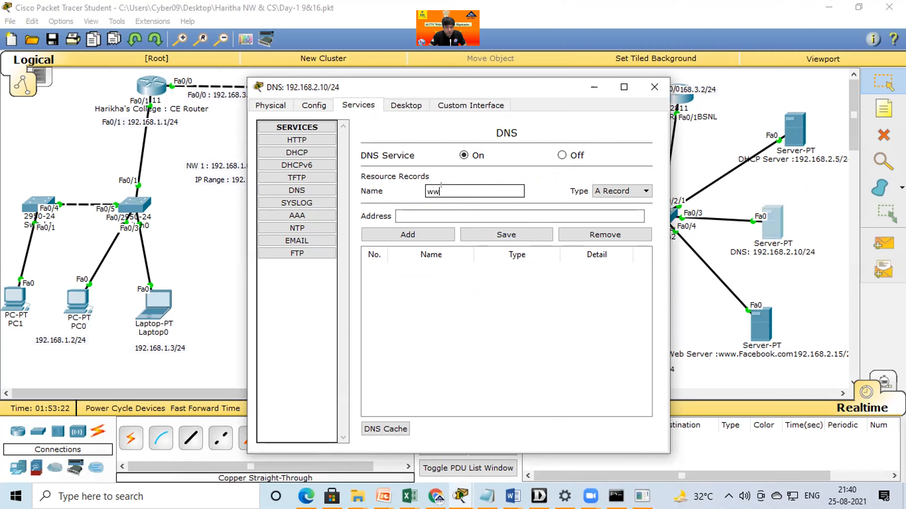
{"action": "type", "text": "w.faceb"}
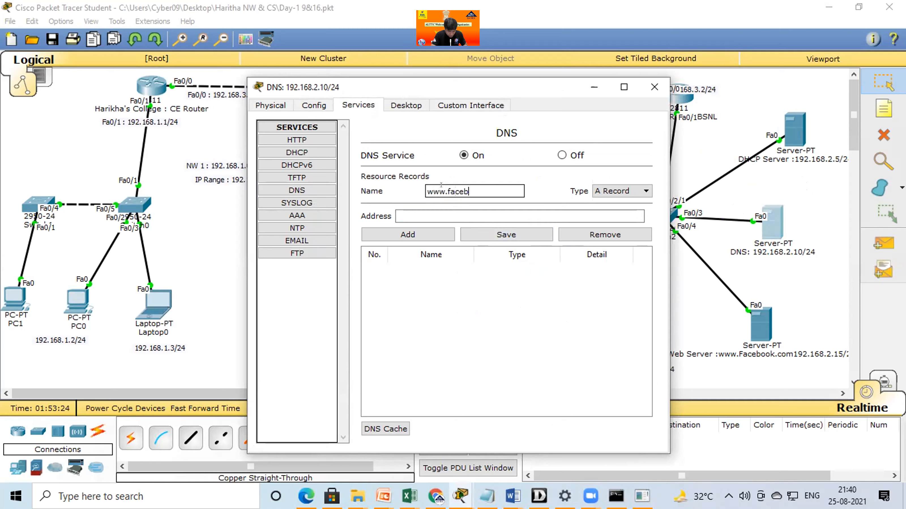
{"action": "type", "text": "ook.com"}
{"action": "left_click", "coordinate": [447, 208]}
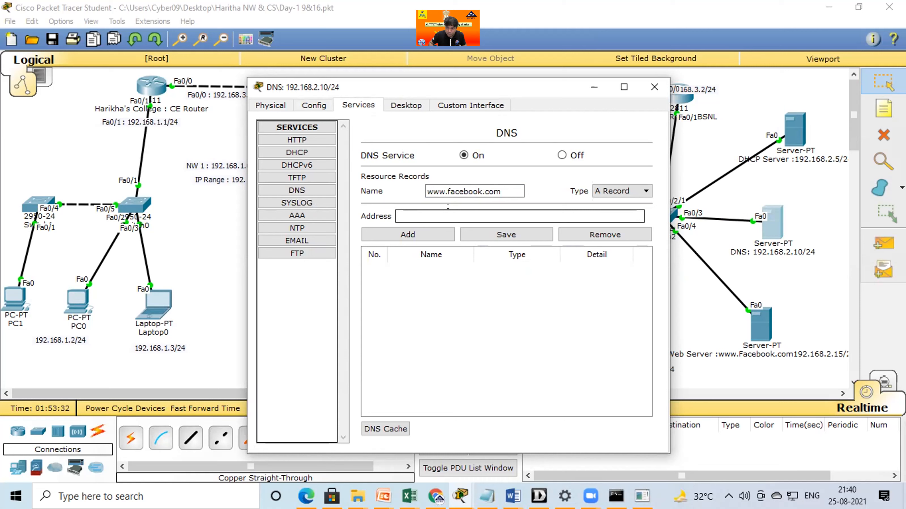
{"action": "type", "text": "192.168.2.15"}
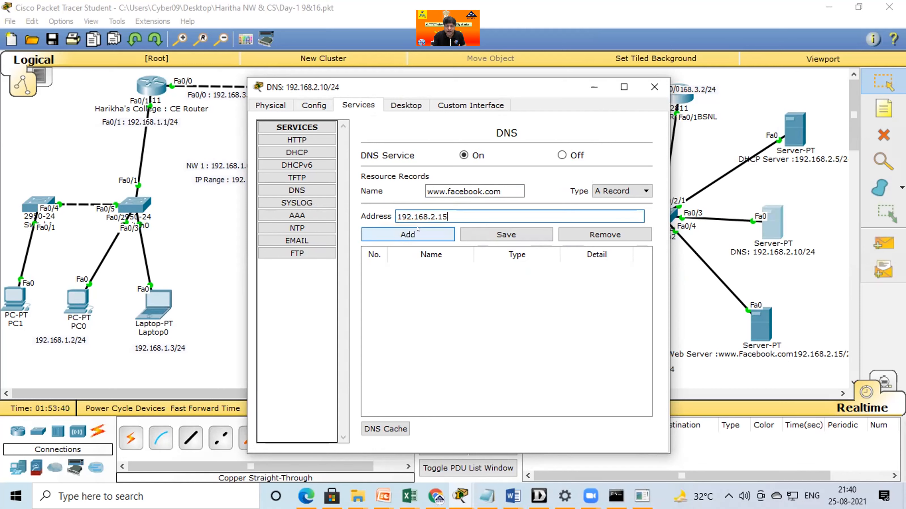
{"action": "left_click", "coordinate": [406, 234]}
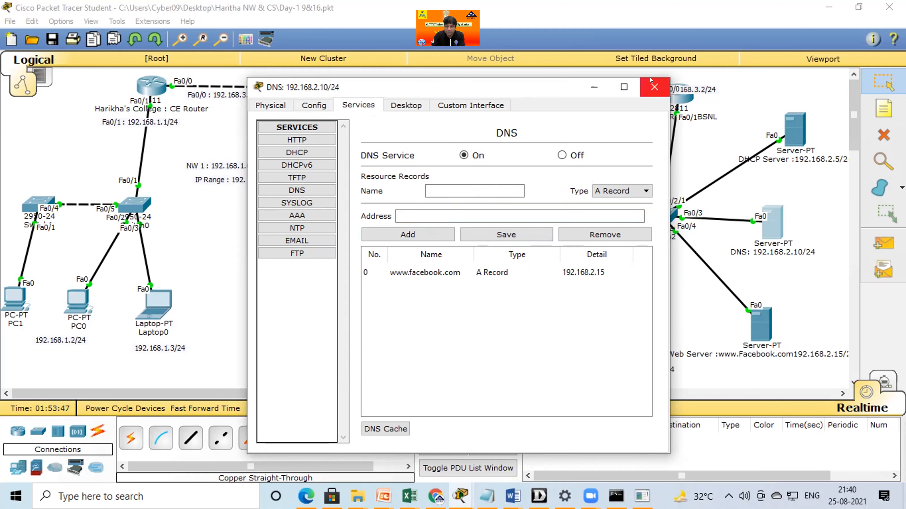
{"action": "left_click", "coordinate": [654, 87]}
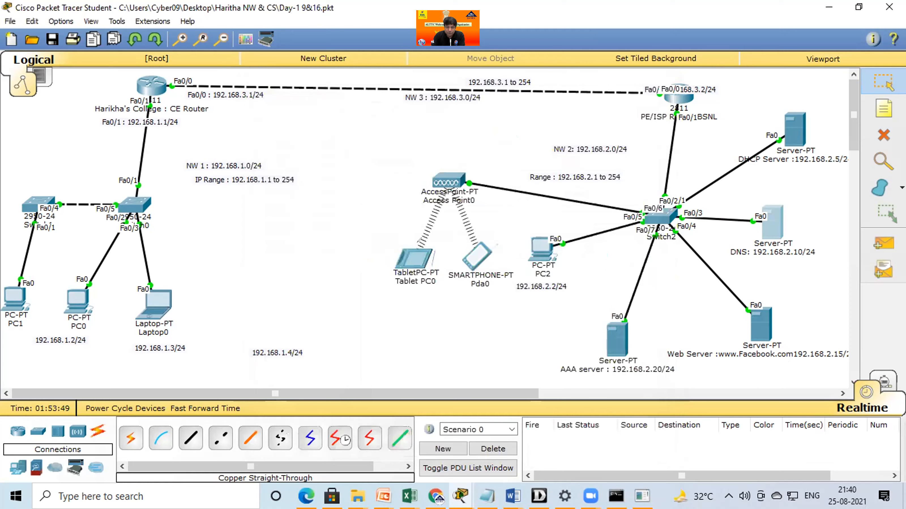
Sketch the request path from Tablet PC0 through the DNS server to the web server and back, and clear the drawing.
{"action": "mouse_move", "coordinate": [419, 282]}
{"action": "left_mouse_down"}
{"action": "mouse_move", "coordinate": [438, 291]}
{"action": "mouse_move", "coordinate": [433, 350]}
{"action": "mouse_move", "coordinate": [403, 309]}
{"action": "mouse_move", "coordinate": [439, 304]}
{"action": "left_mouse_up"}
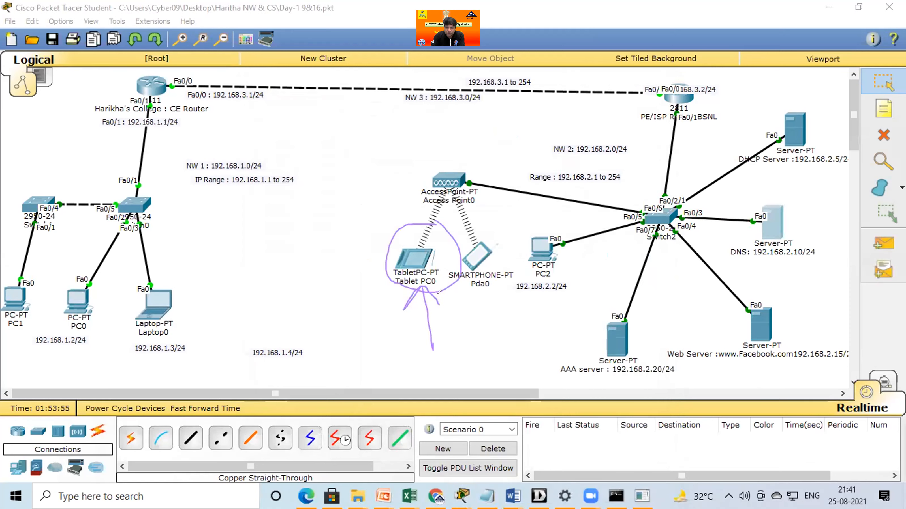
{"action": "mouse_move", "coordinate": [419, 249]}
{"action": "left_mouse_down"}
{"action": "mouse_move", "coordinate": [429, 205]}
{"action": "mouse_move", "coordinate": [513, 182]}
{"action": "mouse_move", "coordinate": [819, 236]}
{"action": "mouse_move", "coordinate": [790, 205]}
{"action": "mouse_move", "coordinate": [759, 211]}
{"action": "mouse_move", "coordinate": [754, 243]}
{"action": "mouse_move", "coordinate": [800, 227]}
{"action": "mouse_move", "coordinate": [802, 212]}
{"action": "mouse_move", "coordinate": [781, 204]}
{"action": "left_mouse_up"}
{"action": "left_click_drag", "start_coordinate": [768, 173], "coordinate": [776, 206]}
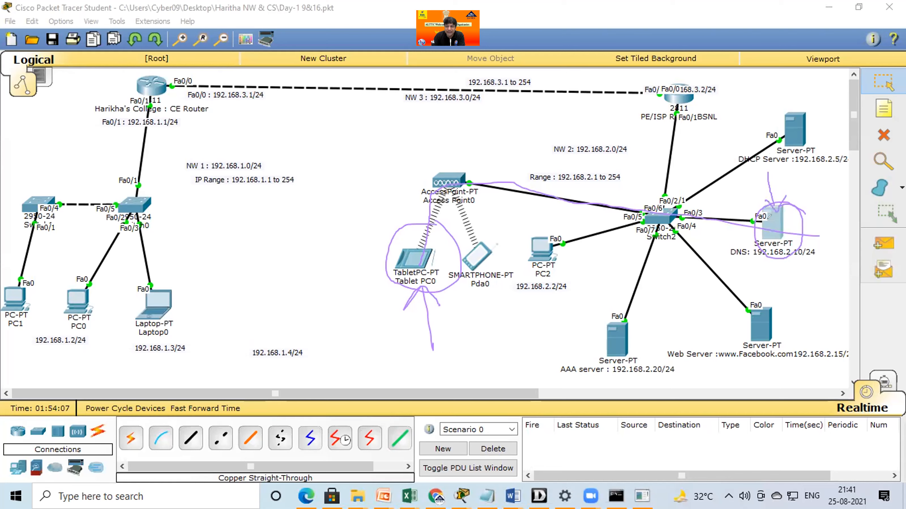
{"action": "mouse_move", "coordinate": [761, 230]}
{"action": "left_mouse_down"}
{"action": "mouse_move", "coordinate": [657, 226]}
{"action": "mouse_move", "coordinate": [747, 338]}
{"action": "left_mouse_up"}
{"action": "mouse_move", "coordinate": [770, 296]}
{"action": "left_mouse_down"}
{"action": "mouse_move", "coordinate": [741, 306]}
{"action": "mouse_move", "coordinate": [749, 337]}
{"action": "left_mouse_up"}
{"action": "mouse_move", "coordinate": [772, 289]}
{"action": "left_mouse_down"}
{"action": "mouse_move", "coordinate": [770, 344]}
{"action": "mouse_move", "coordinate": [762, 308]}
{"action": "mouse_move", "coordinate": [695, 227]}
{"action": "mouse_move", "coordinate": [521, 236]}
{"action": "mouse_move", "coordinate": [465, 190]}
{"action": "mouse_move", "coordinate": [427, 223]}
{"action": "mouse_move", "coordinate": [421, 241]}
{"action": "left_mouse_up"}
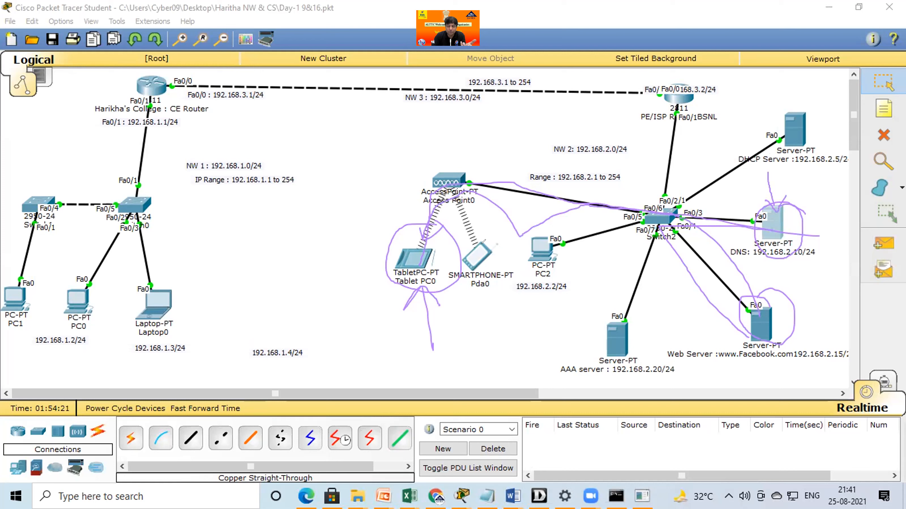
{"action": "left_click", "coordinate": [673, 94]}
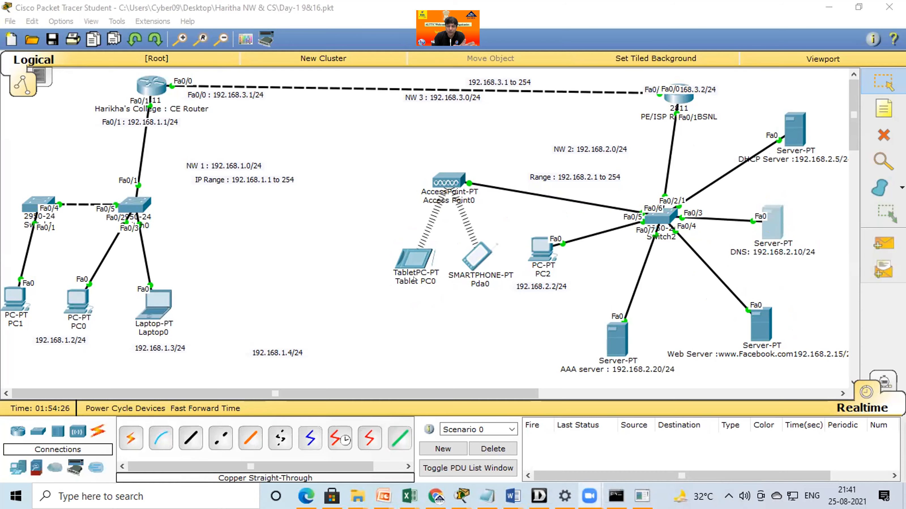
Check the addressing that the smartphone Pda0 has received in its IP configuration, and close its window.
{"action": "left_click", "coordinate": [476, 253]}
{"action": "left_click", "coordinate": [295, 171]}
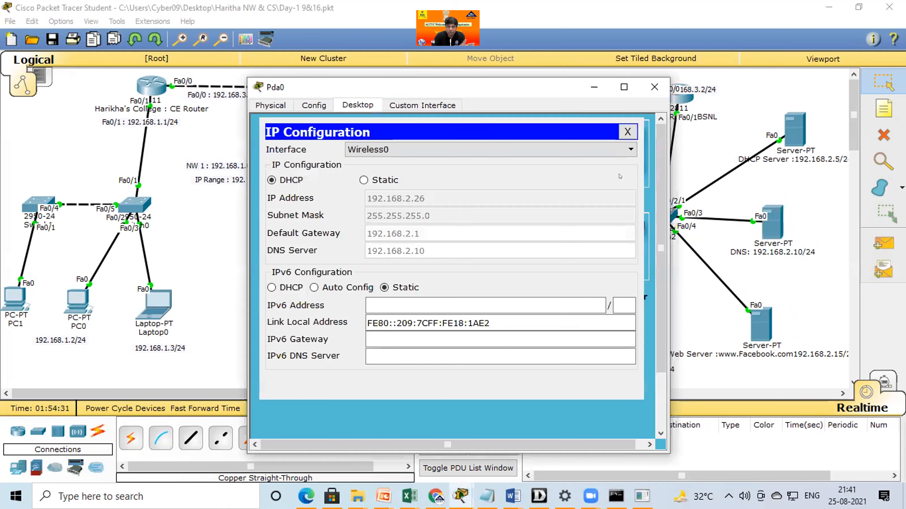
{"action": "left_click", "coordinate": [654, 87]}
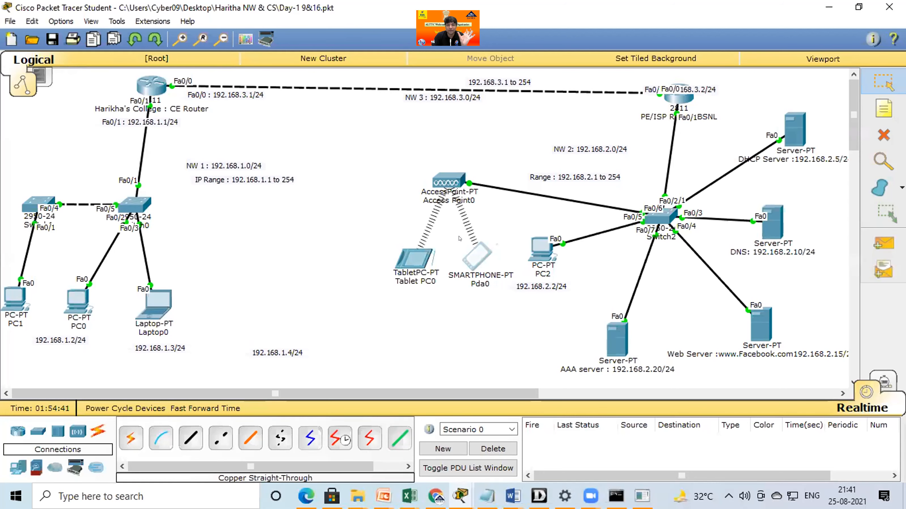
{"action": "left_click", "coordinate": [425, 269]}
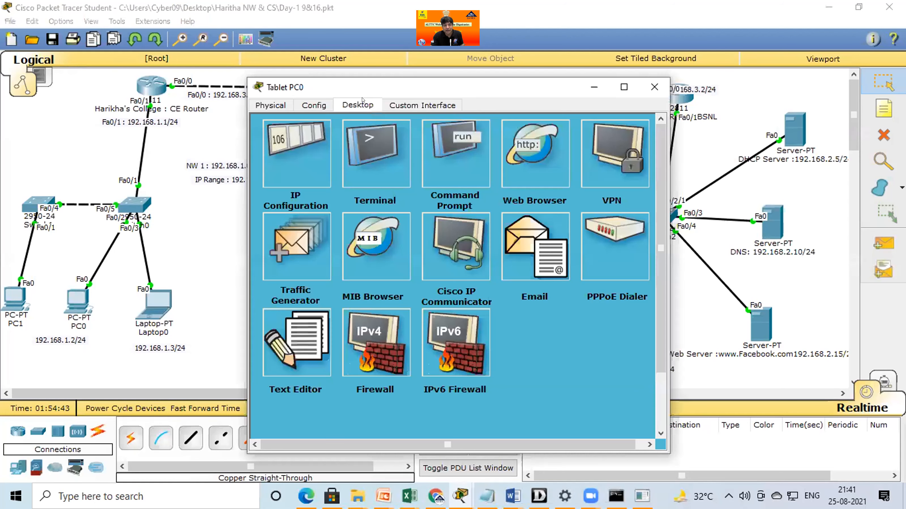
{"action": "left_click_drag", "start_coordinate": [333, 89], "coordinate": [148, 70]}
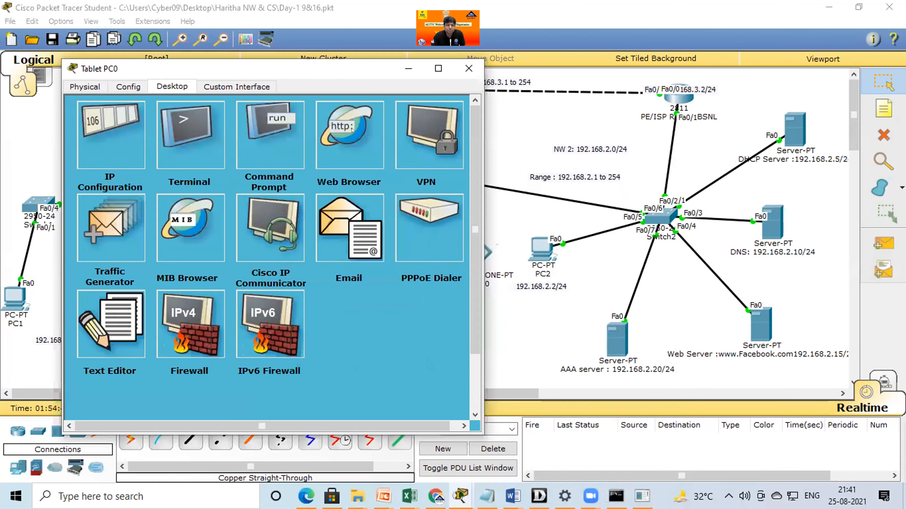
{"action": "left_click", "coordinate": [352, 131]}
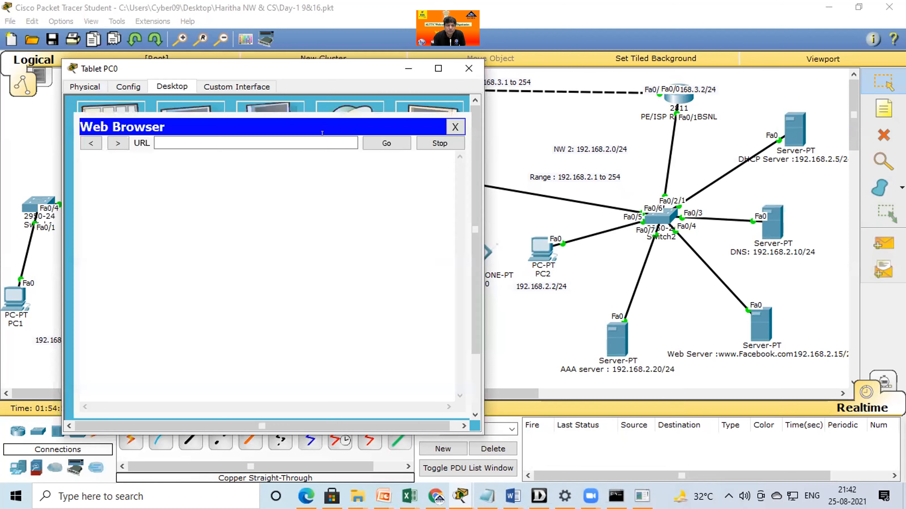
{"action": "left_click", "coordinate": [226, 141]}
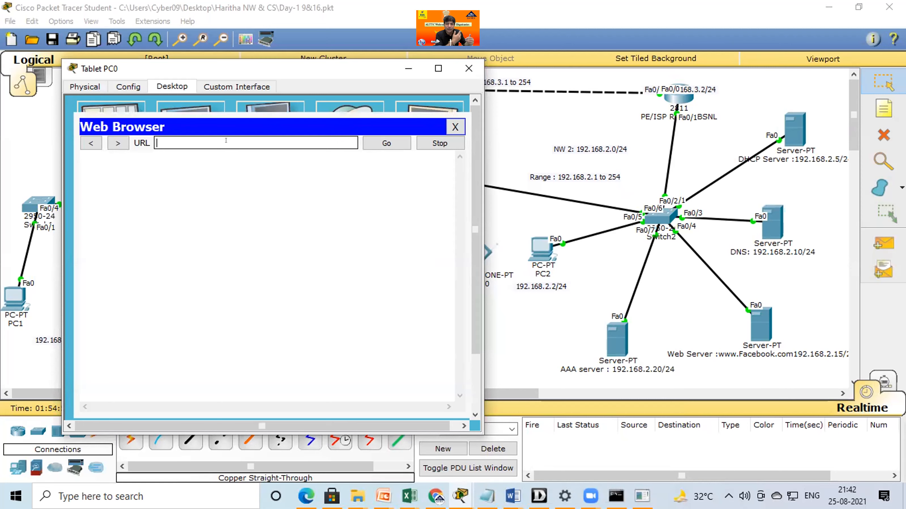
{"action": "type", "text": "www.kks"}
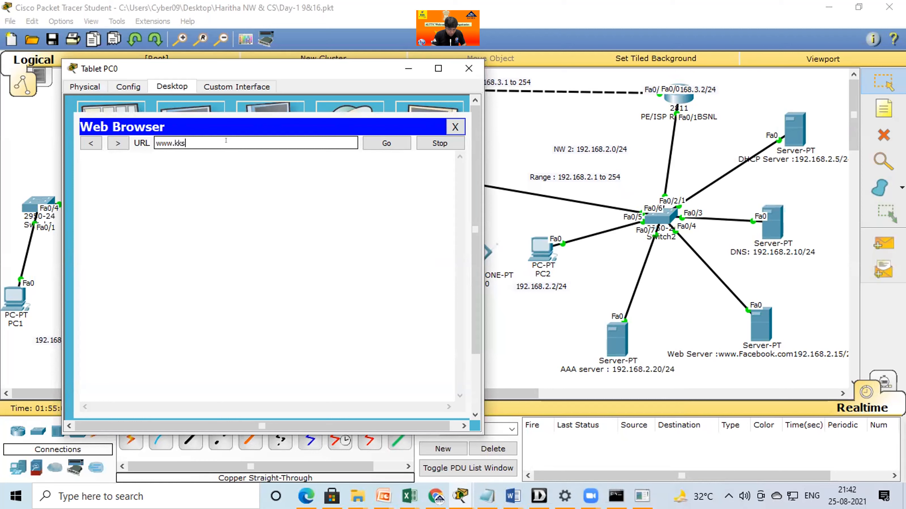
{"action": "type", "text": "y.com"}
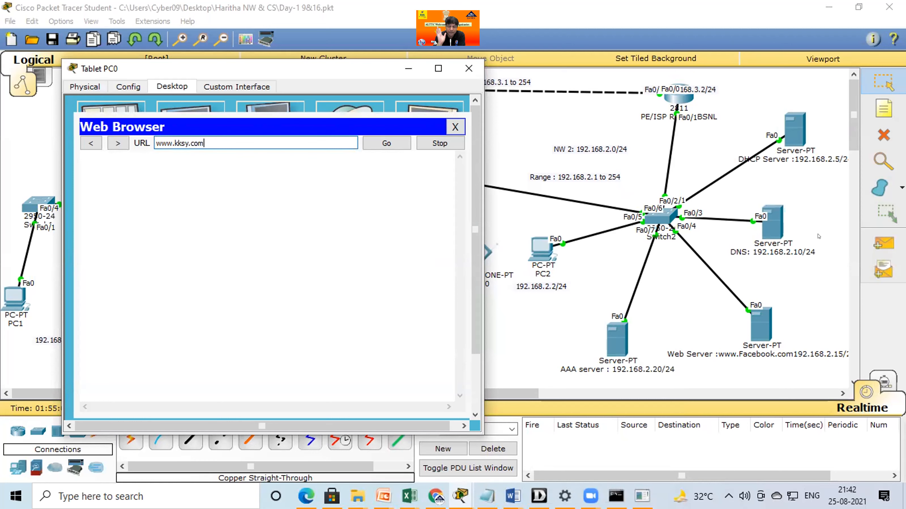
{"action": "left_click", "coordinate": [386, 143]}
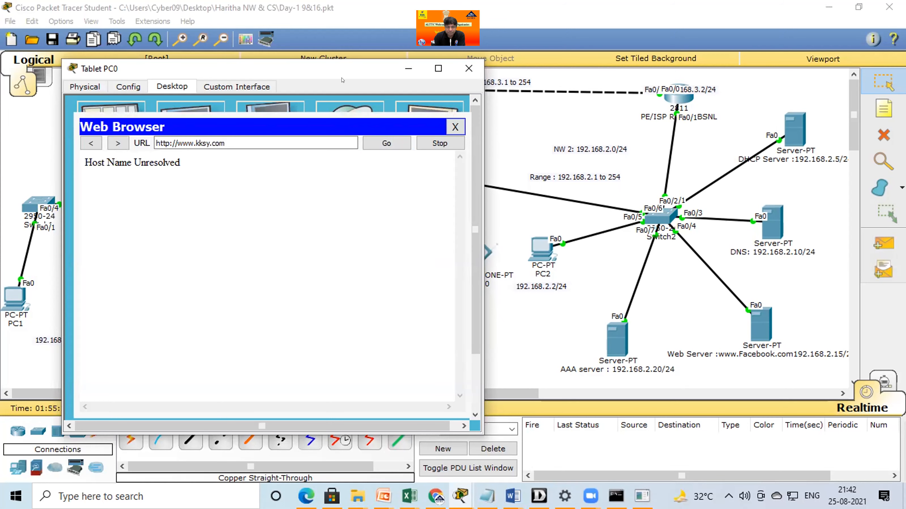
{"action": "left_click_drag", "start_coordinate": [322, 67], "coordinate": [214, 66]}
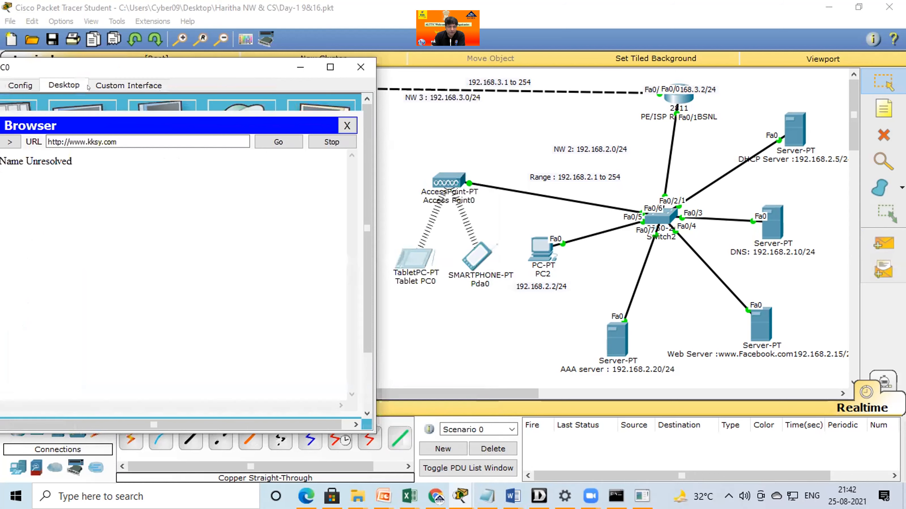
{"action": "left_click_drag", "start_coordinate": [78, 74], "coordinate": [150, 69]}
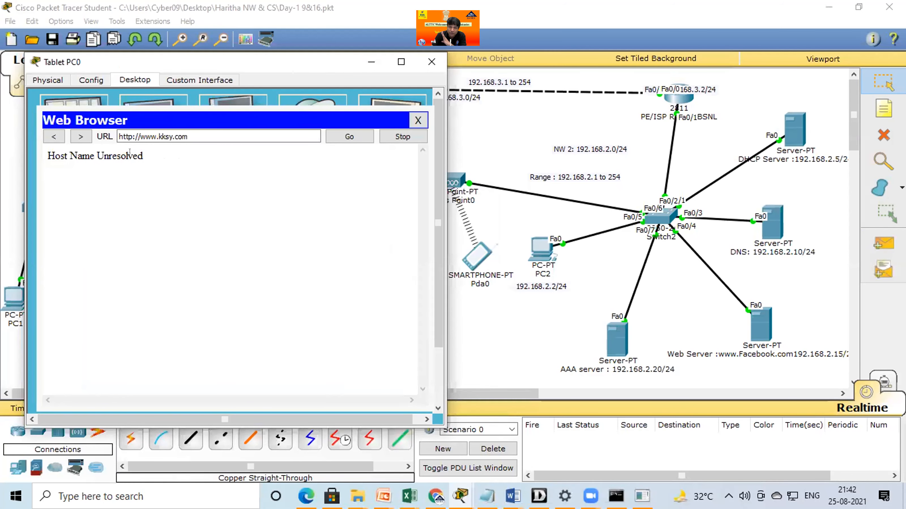
{"action": "left_click", "coordinate": [204, 137]}
{"action": "key", "text": "BackSpace"}
{"action": "key", "text": "BackSpace"}
{"action": "key", "text": "BackSpace"}
{"action": "key", "text": "BackSpace"}
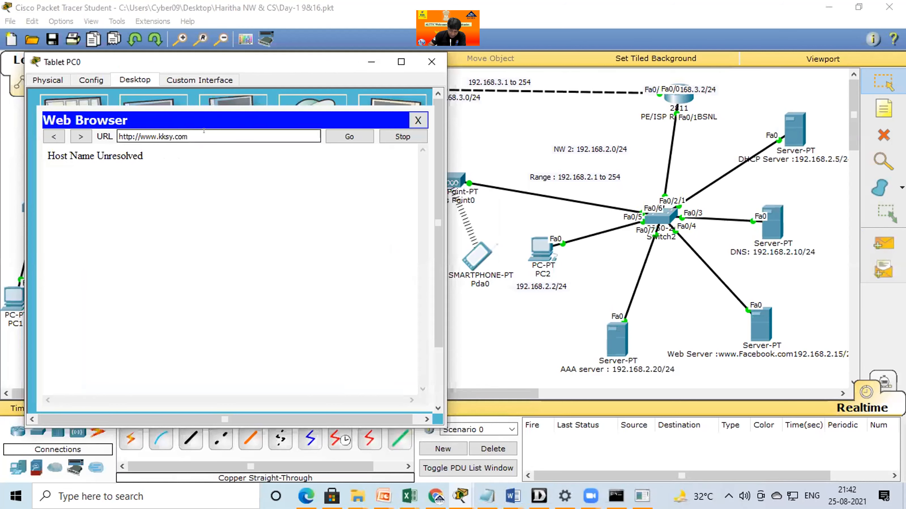
{"action": "key", "text": "BackSpace"}
{"action": "key", "text": "BackSpace"}
{"action": "key", "text": "BackSpace"}
{"action": "key", "text": "BackSpace"}
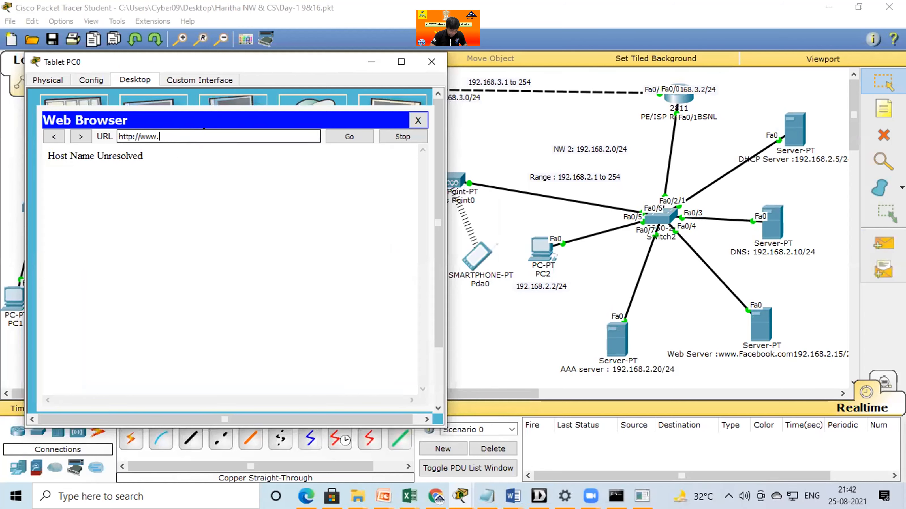
{"action": "type", "text": "facebook.com"}
{"action": "key", "text": "Return"}
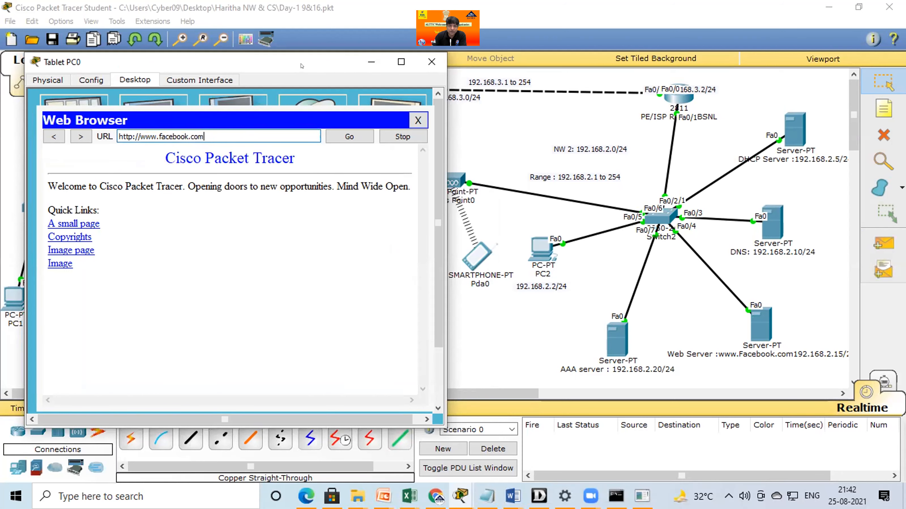
{"action": "left_click_drag", "start_coordinate": [362, 66], "coordinate": [362, 79]}
{"action": "left_click", "coordinate": [431, 74]}
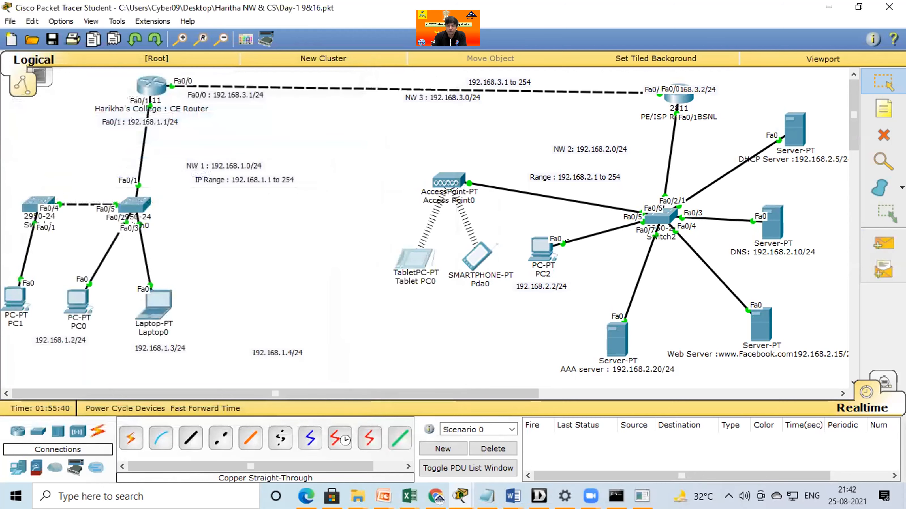
Switch Laptop0's IP configuration to static, with IP address 192.168.1.15 and subnet mask 255.255.255.0.
{"action": "left_click", "coordinate": [161, 311]}
{"action": "left_click", "coordinate": [279, 165]}
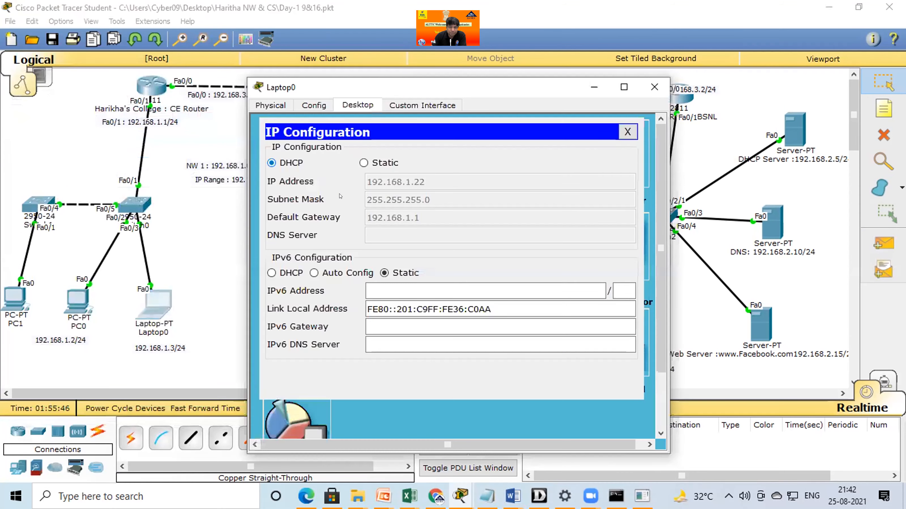
{"action": "left_click", "coordinate": [376, 176]}
{"action": "type", "text": "192.16"}
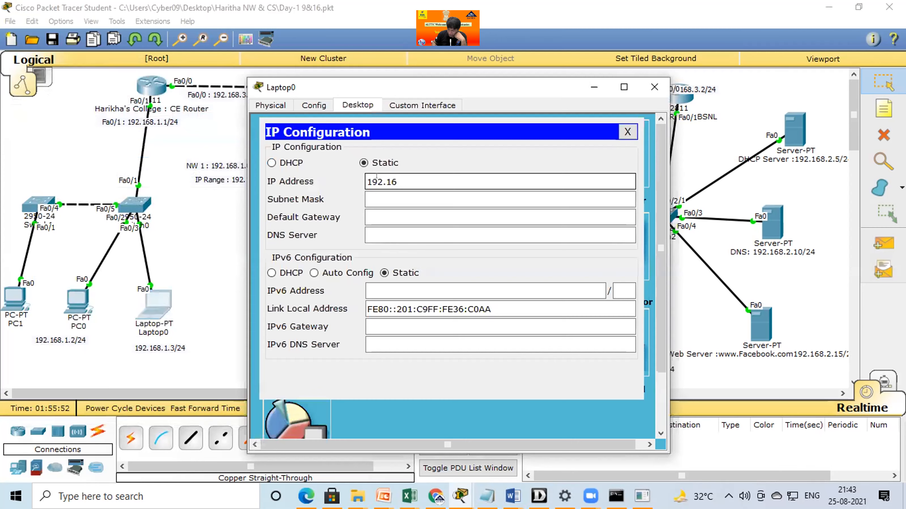
{"action": "type", "text": "8.1.15"}
{"action": "key", "text": "Tab"}
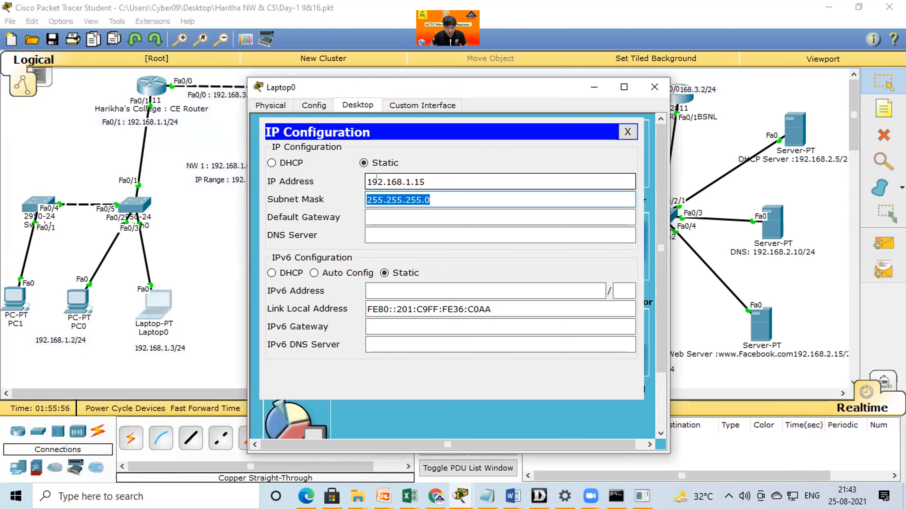
Set Laptop0's default gateway to 192.168.1.1 and its DNS server to 192.168.2.10, and close the IP configuration.
{"action": "key", "text": "Tab"}
{"action": "type", "text": "192.168.1.1"}
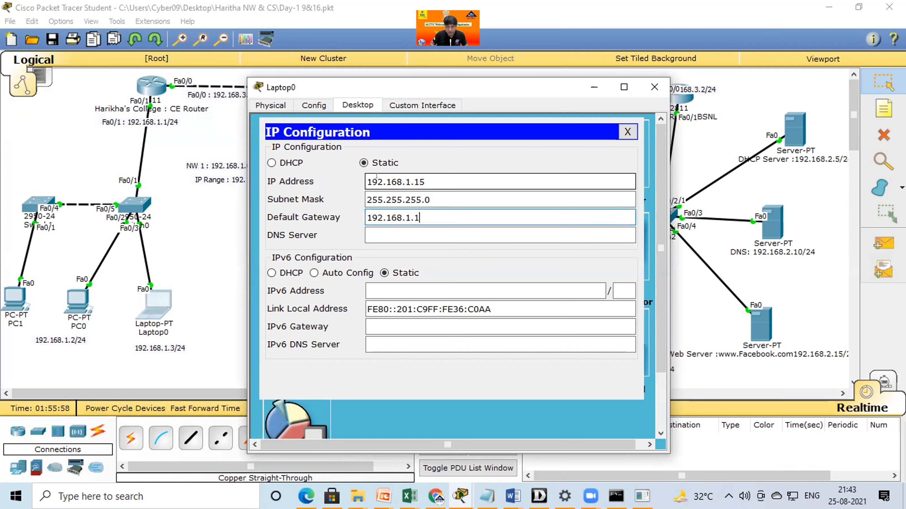
{"action": "key", "text": "Tab"}
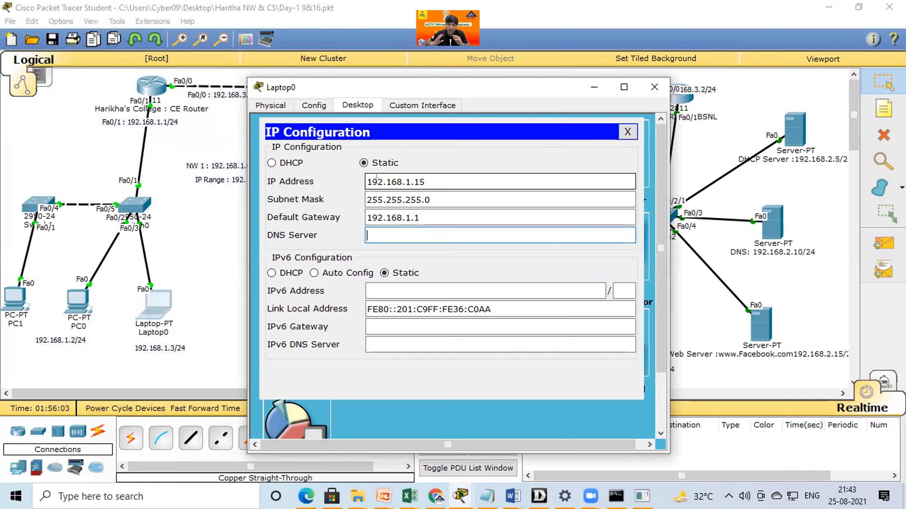
{"action": "type", "text": "192.168."}
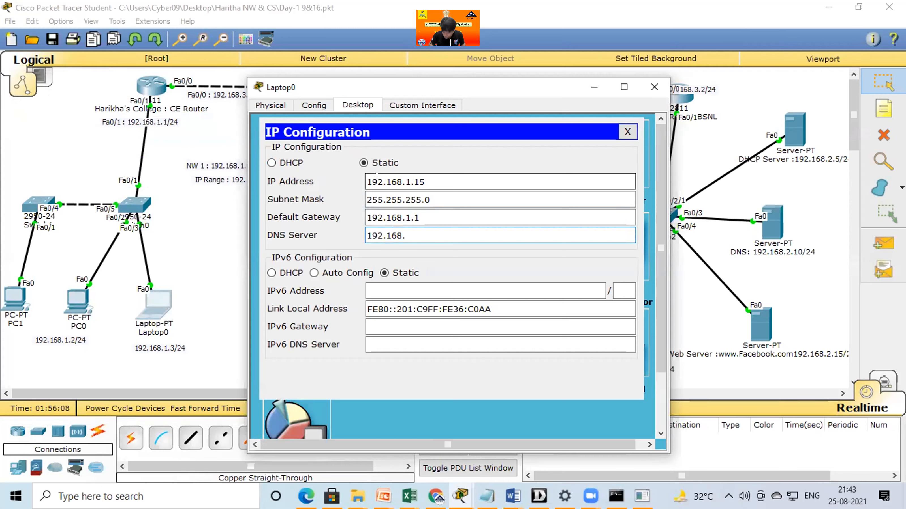
{"action": "type", "text": "2.10"}
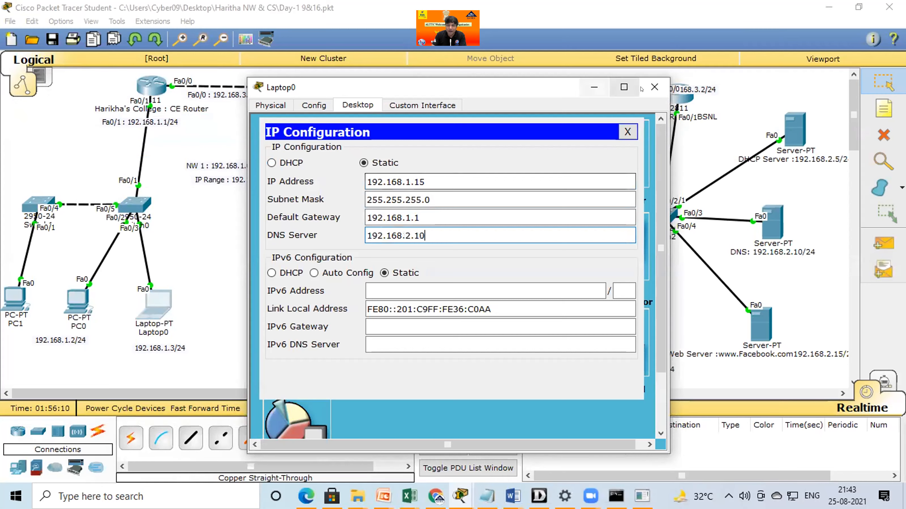
{"action": "left_click", "coordinate": [627, 132]}
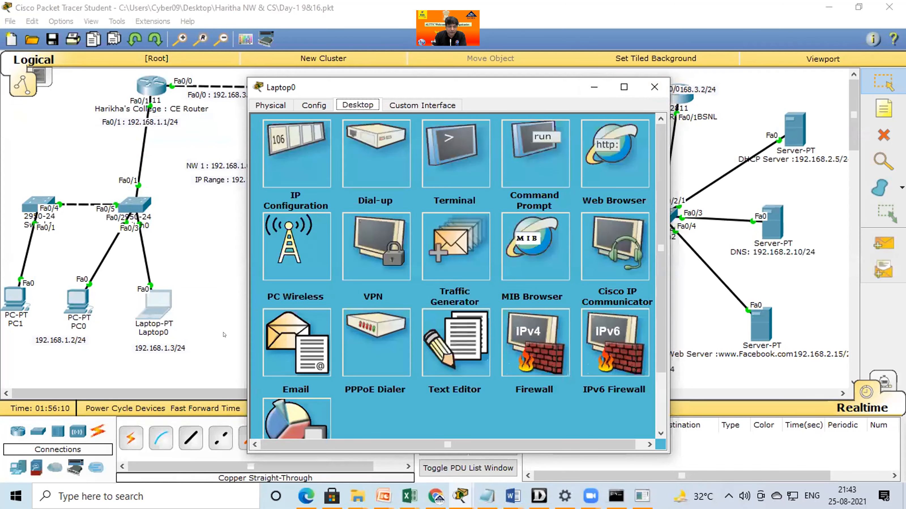
Test connectivity with a simple PDU from Laptop0 to the DNS server, and delete the test scenario.
{"action": "left_click", "coordinate": [883, 244]}
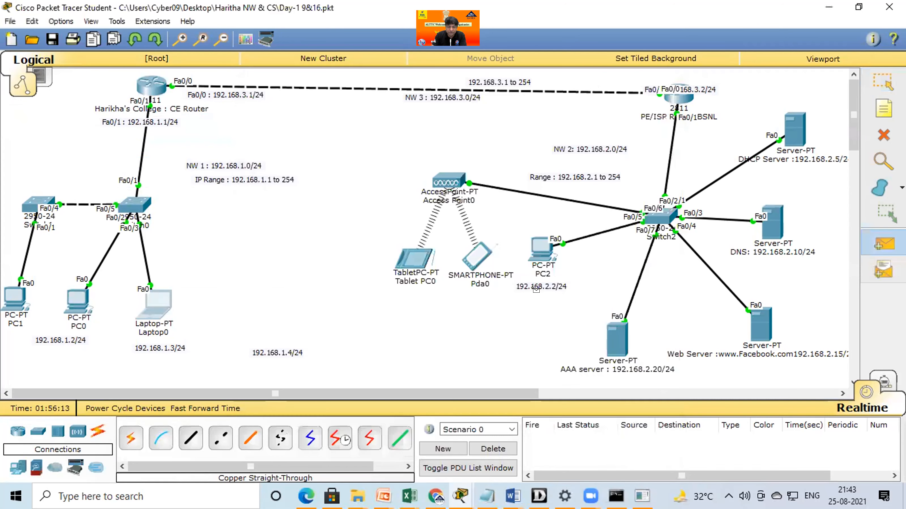
{"action": "left_click", "coordinate": [153, 303]}
{"action": "left_click", "coordinate": [769, 227]}
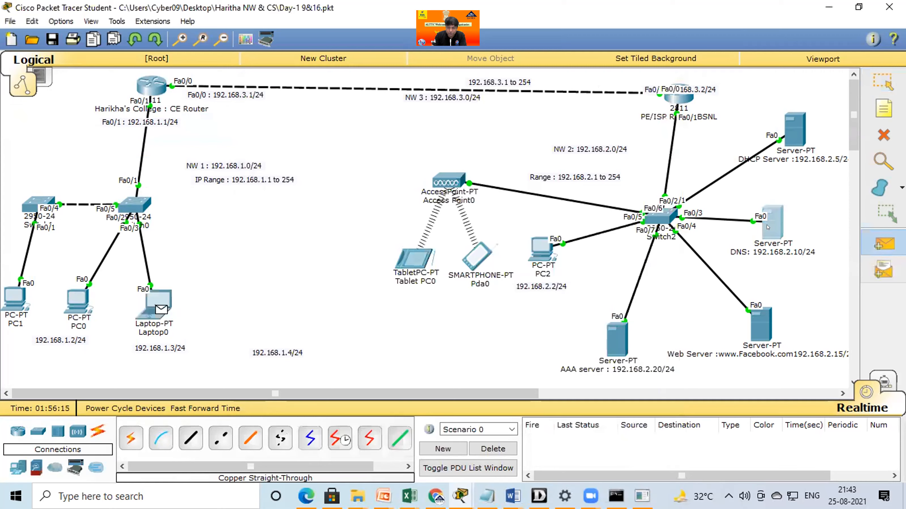
{"action": "left_click", "coordinate": [502, 449]}
{"action": "left_click", "coordinate": [160, 311]}
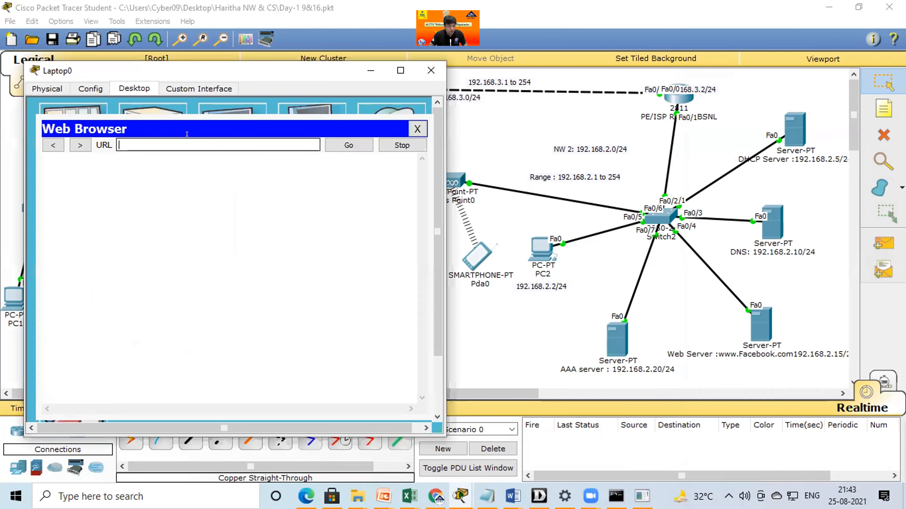
{"action": "type", "text": "www.f"}
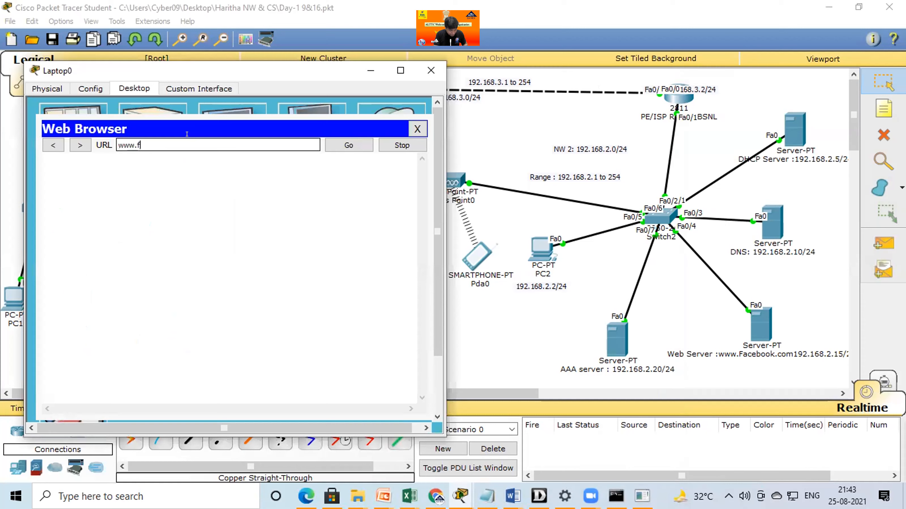
{"action": "type", "text": "acebook.com"}
{"action": "key", "text": "Return"}
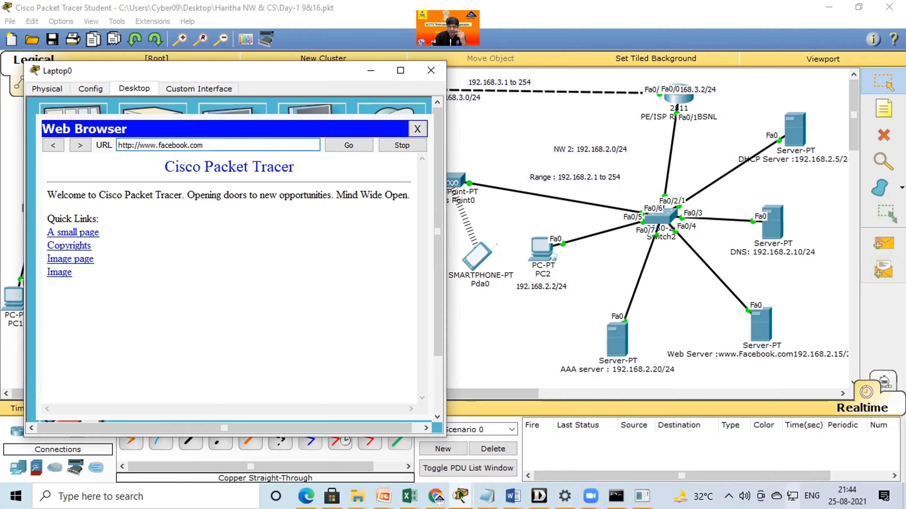
Switch to the Windows Ethernet settings and open the list of the computer's network adapters.
{"action": "left_click", "coordinate": [796, 494]}
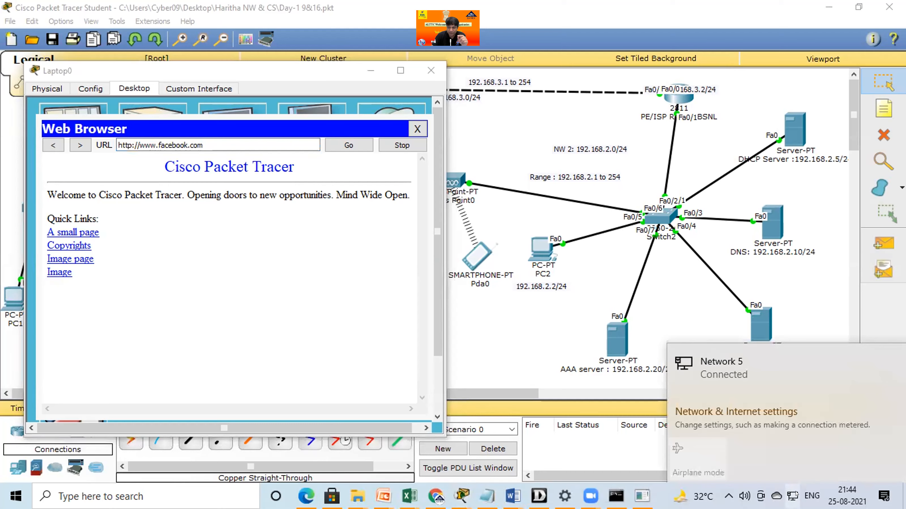
{"action": "left_click", "coordinate": [723, 375]}
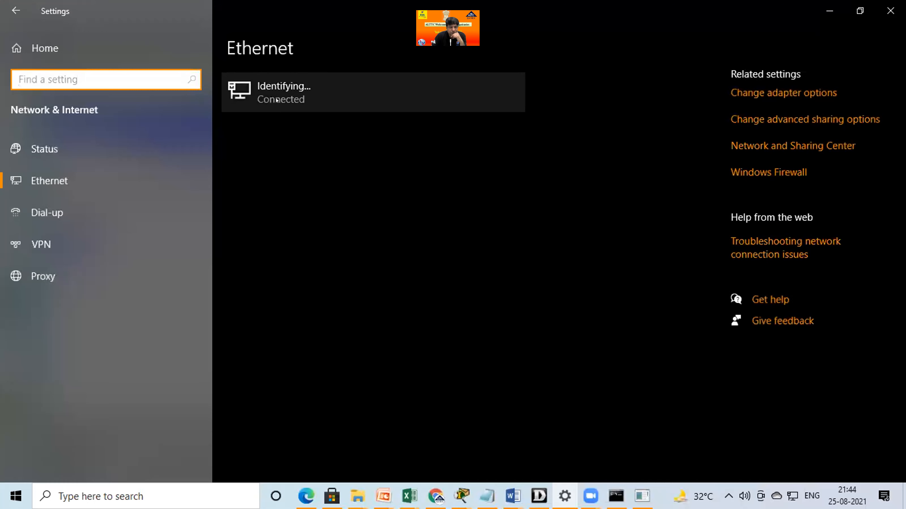
{"action": "left_click", "coordinate": [267, 89]}
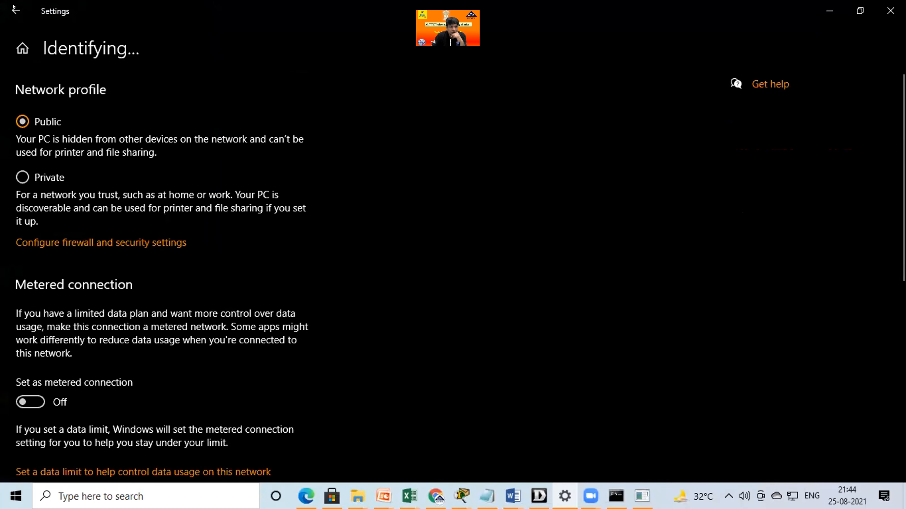
{"action": "left_click", "coordinate": [54, 182]}
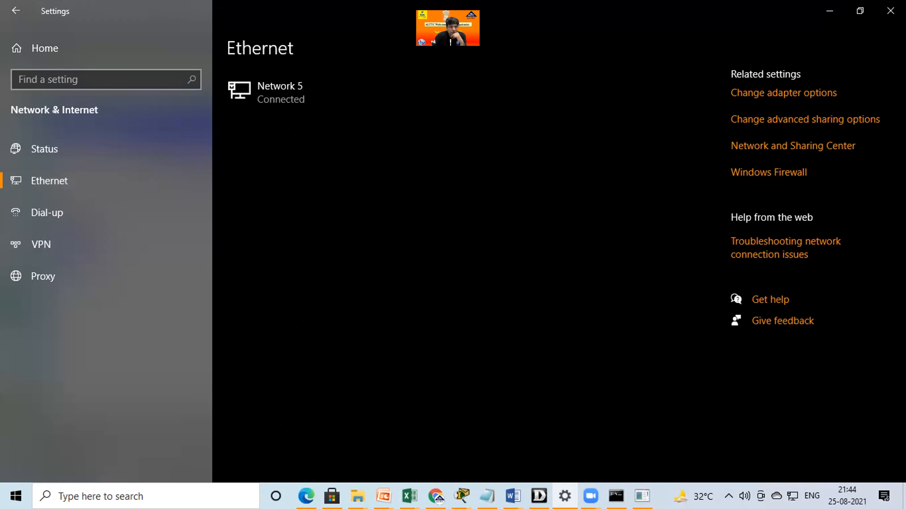
{"action": "left_click", "coordinate": [777, 97]}
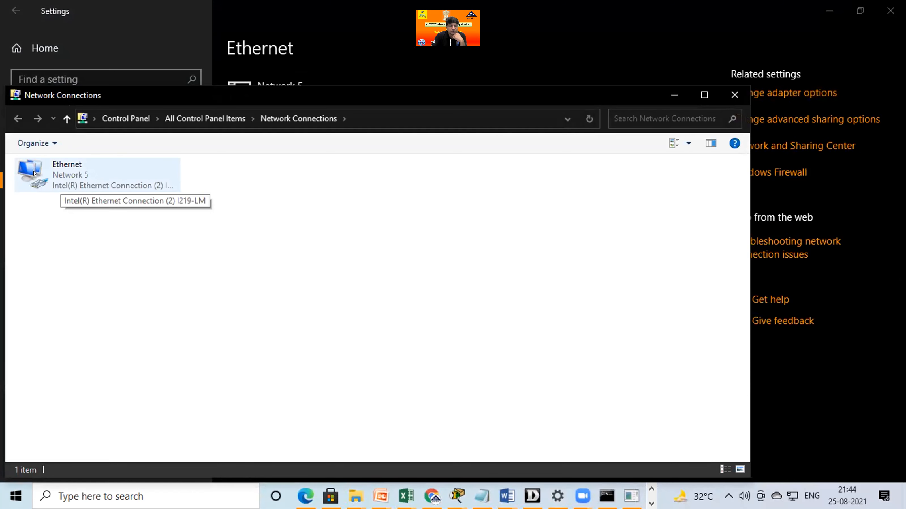
Open the Ethernet adapter's Internet Protocol Version 4 properties, move the dialog aside, and choose manual IP addressing.
{"action": "right_click", "coordinate": [34, 173]}
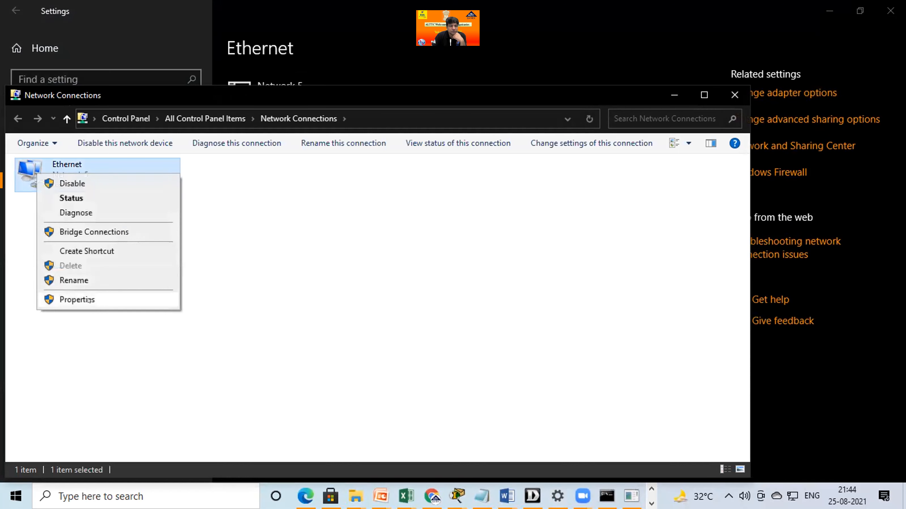
{"action": "left_click", "coordinate": [89, 299]}
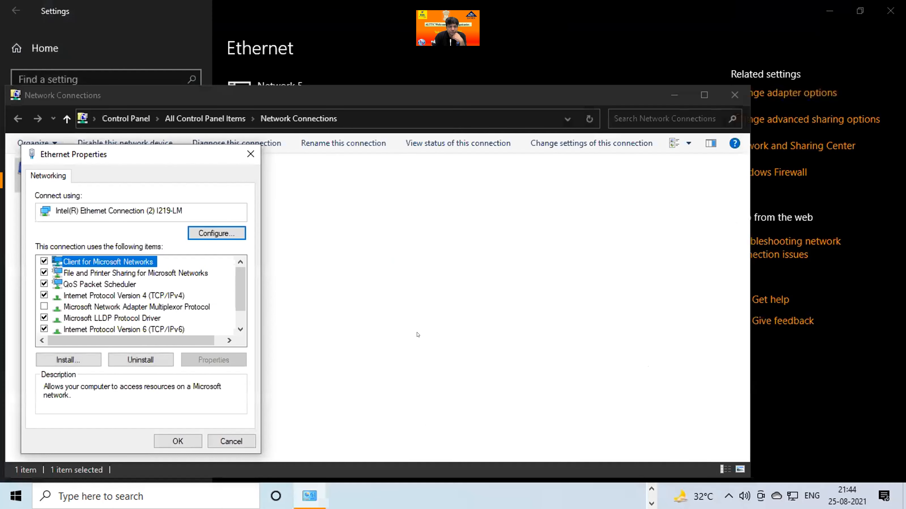
{"action": "left_click", "coordinate": [171, 296]}
{"action": "left_click", "coordinate": [214, 360]}
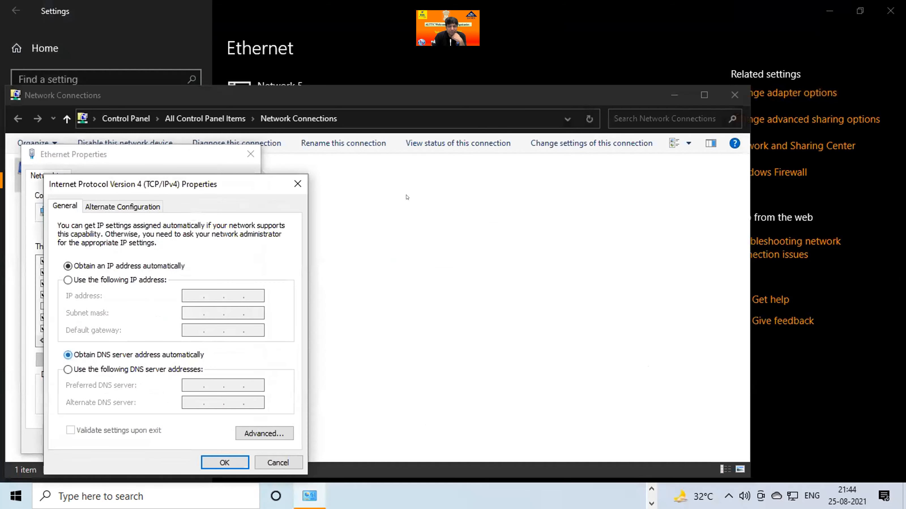
{"action": "left_click_drag", "start_coordinate": [142, 185], "coordinate": [488, 121]}
{"action": "left_click", "coordinate": [413, 217]}
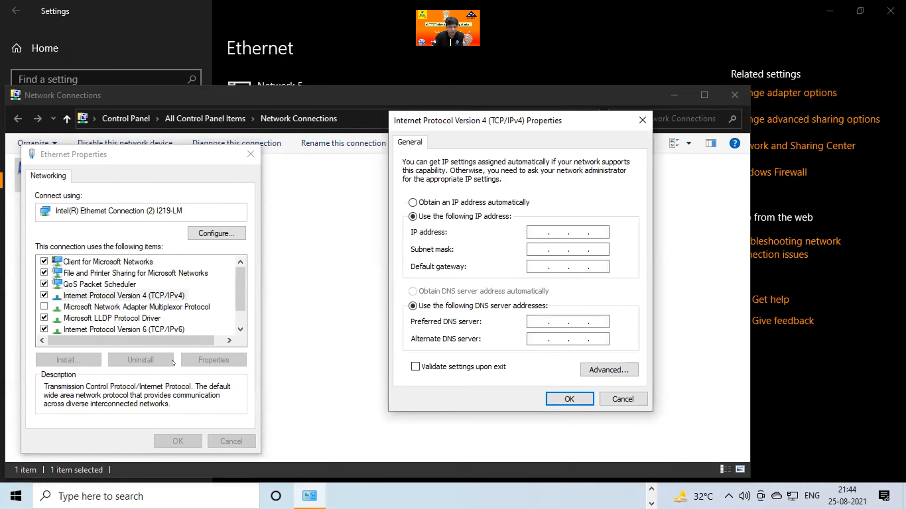
Search Windows for cmd and open the Command Prompt.
{"action": "left_click", "coordinate": [142, 494]}
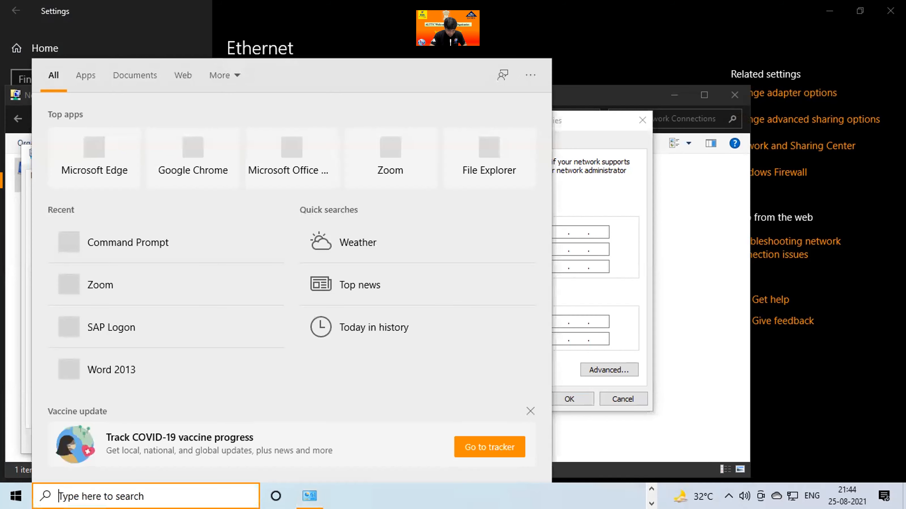
{"action": "type", "text": "ping"}
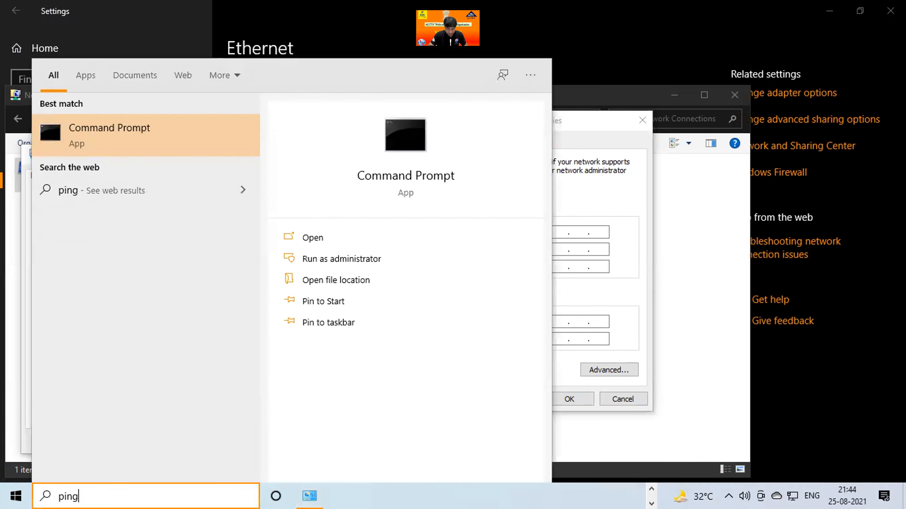
{"action": "key", "text": "BackSpace"}
{"action": "key", "text": "BackSpace"}
{"action": "key", "text": "BackSpace"}
{"action": "key", "text": "BackSpace"}
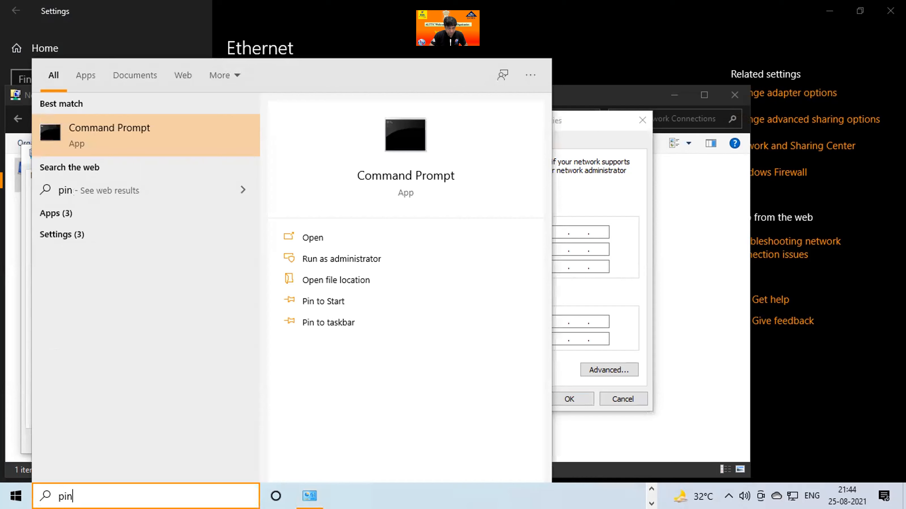
{"action": "type", "text": "cmd"}
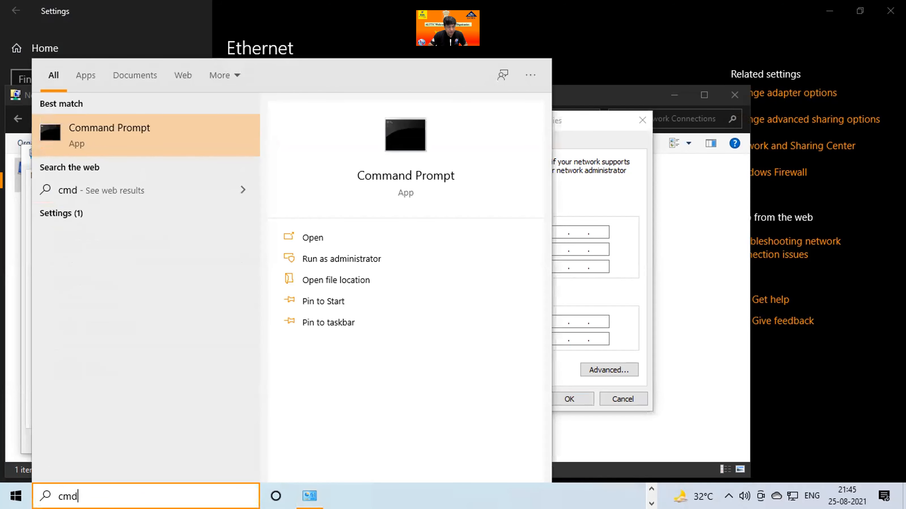
{"action": "key", "text": "Return"}
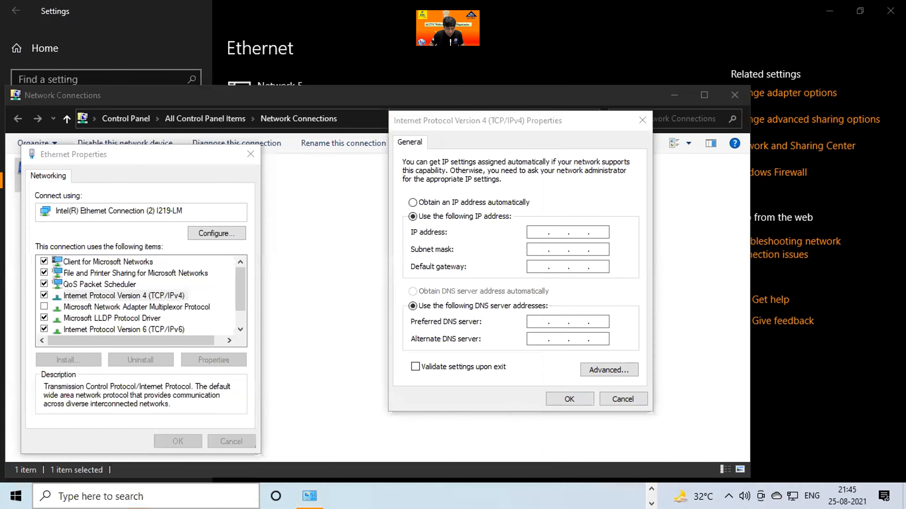
Run ipconfig to check the computer's own IP addressing, and close the Command Prompt.
{"action": "type", "text": "ipconfig"}
{"action": "key", "text": "Return"}
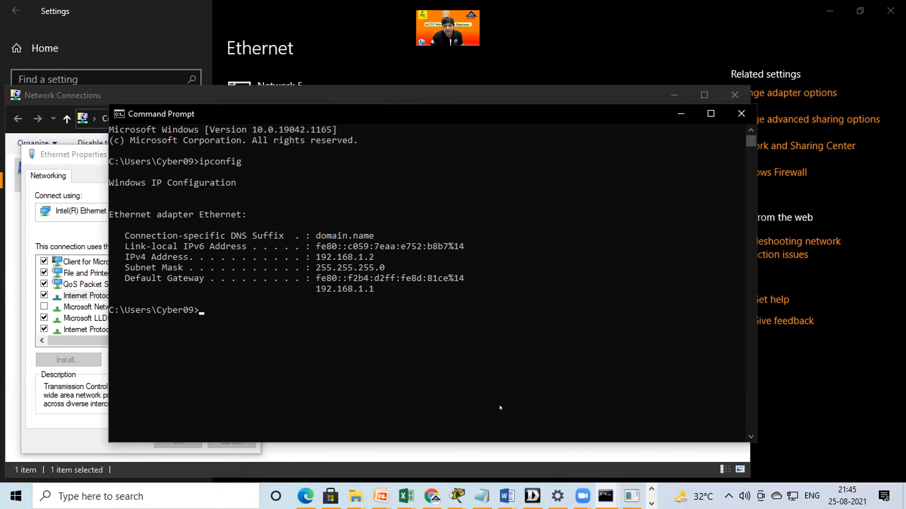
{"action": "left_click", "coordinate": [741, 114]}
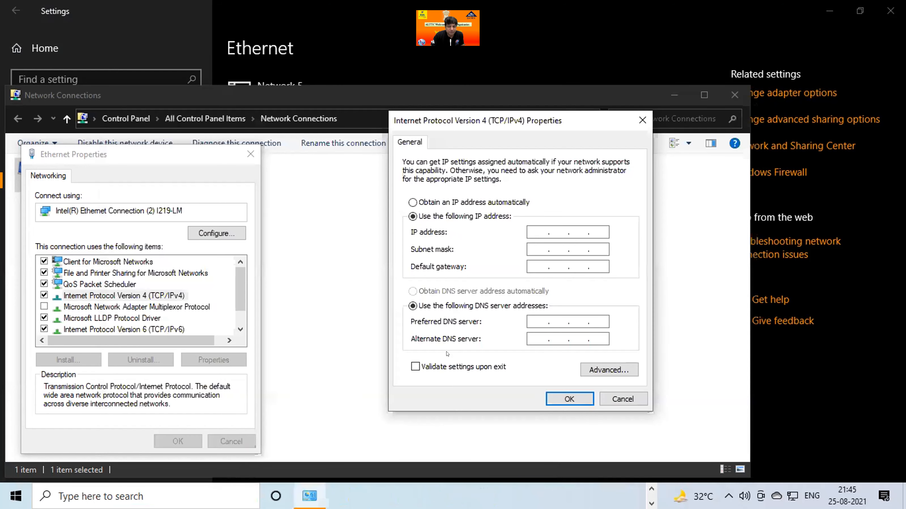
Enter IP address 192.168.1.2, subnet mask 255.255.255.0 and default gateway 192.168.1.1 in the adapter's IPv4 properties.
{"action": "type", "text": "192.168.1.2"}
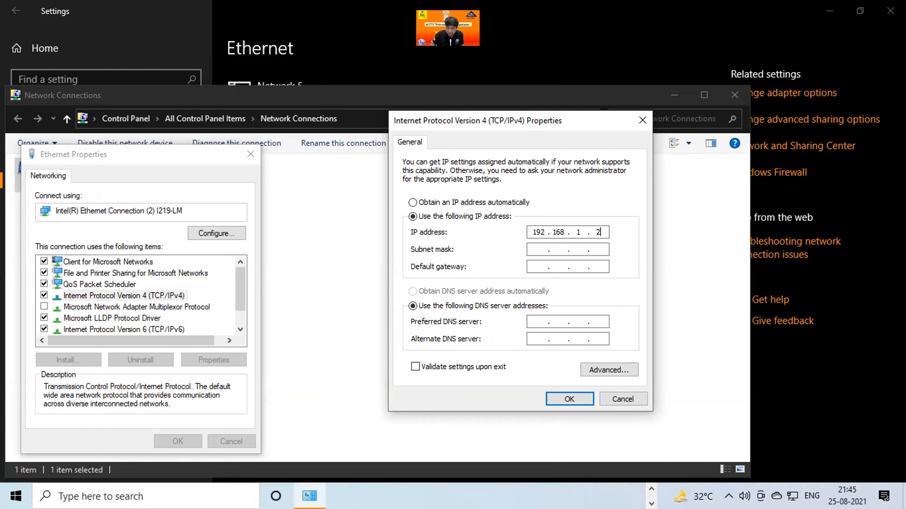
{"action": "key", "text": "Tab"}
Set the adapter's preferred DNS server to 192.168.1.1.
{"action": "key", "text": "Tab"}
{"action": "type", "text": "192 . 16"}
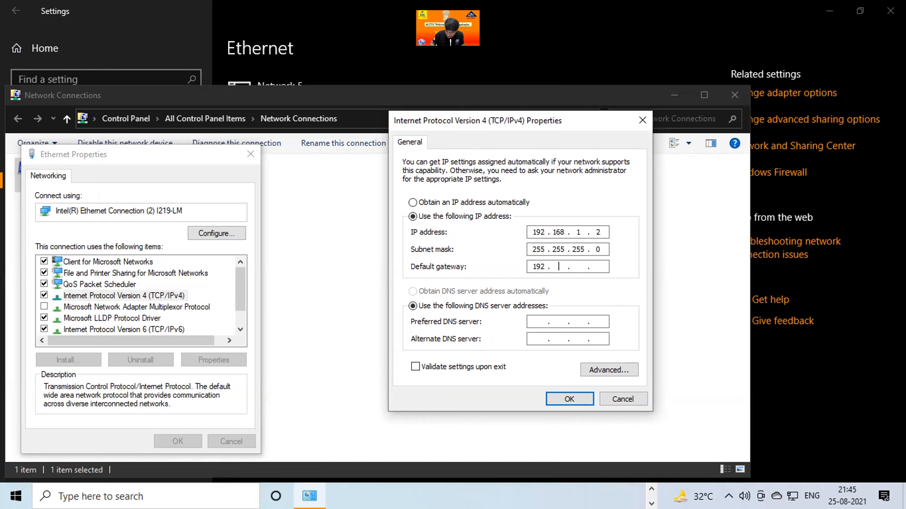
{"action": "type", "text": "8 . 1 . 1"}
{"action": "key", "text": "Tab"}
{"action": "key", "text": "Tab"}
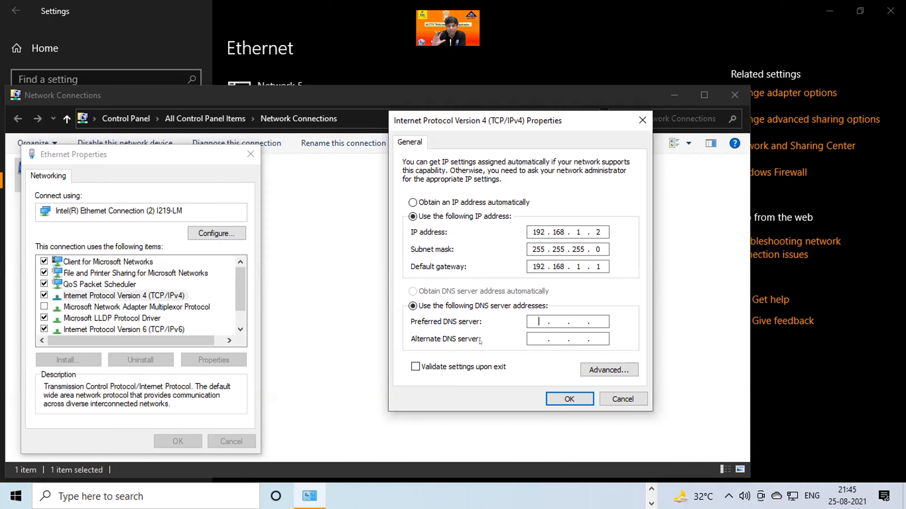
{"action": "type", "text": "192 . 168 .  ."}
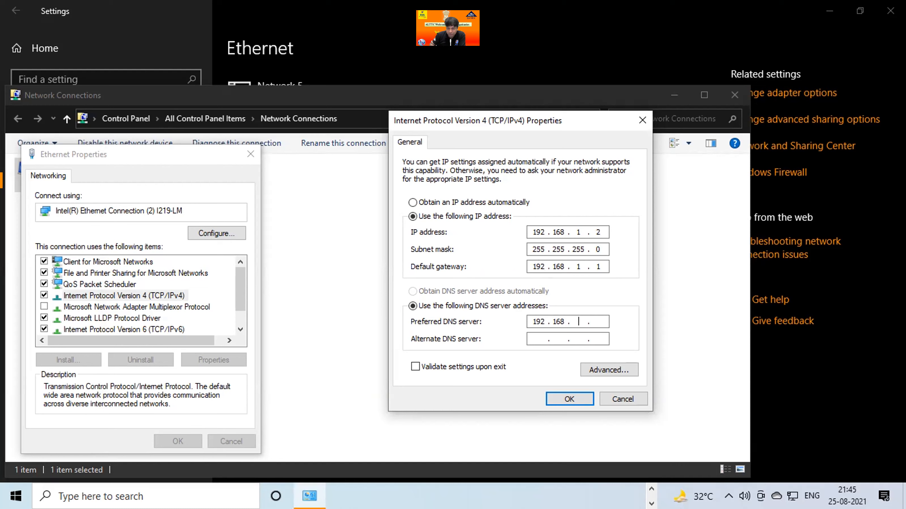
{"action": "type", "text": "1 . 1"}
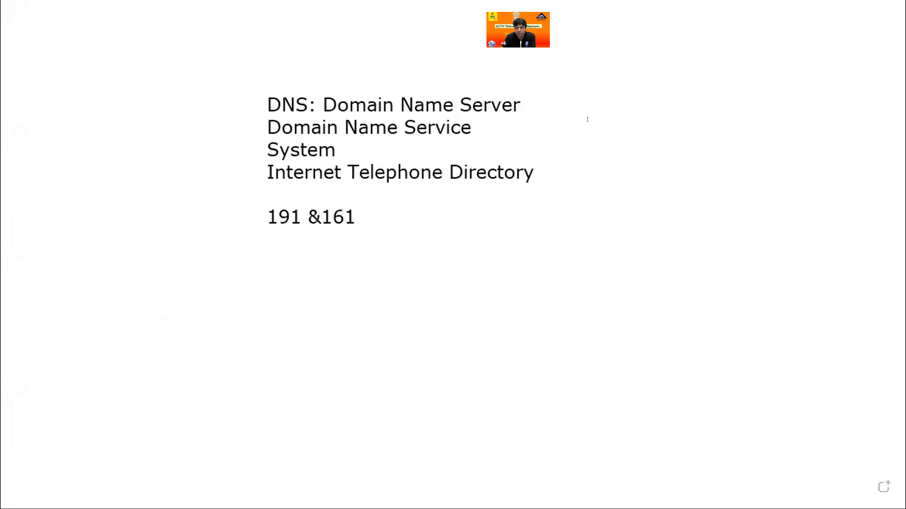
Add a text note beside the DNS definitions on the whiteboard listing 8.8.8.8 and 4.4.4.4 on separate lines.
{"action": "left_click", "coordinate": [581, 122]}
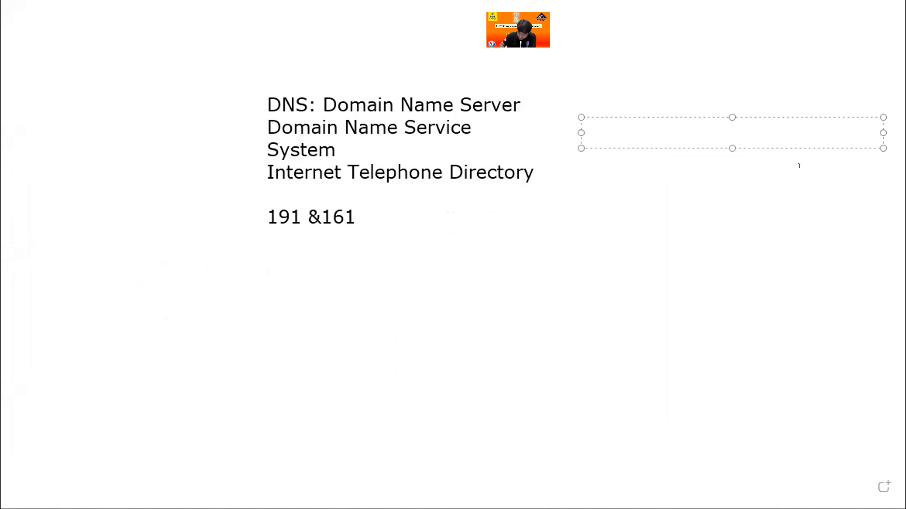
{"action": "type", "text": "8.8."}
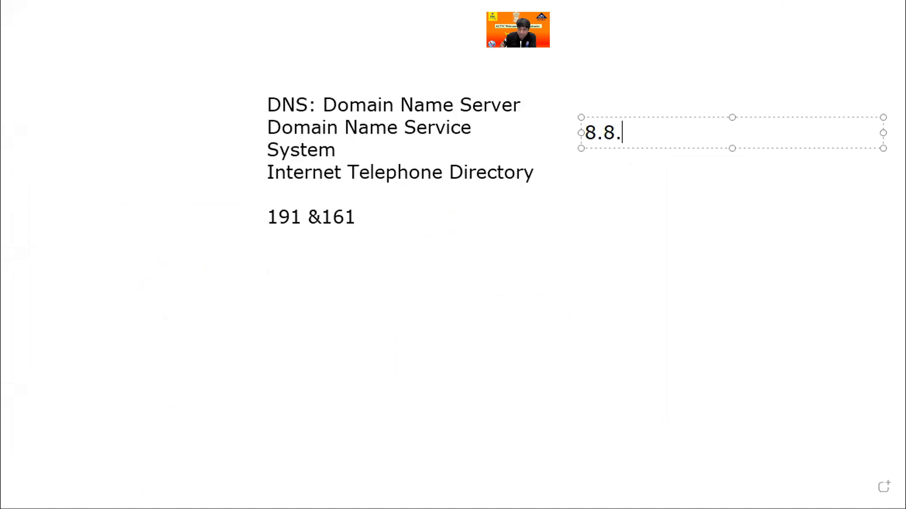
{"action": "type", "text": "8.8"}
{"action": "key", "text": "Return"}
{"action": "type", "text": "4.4.4.4"}
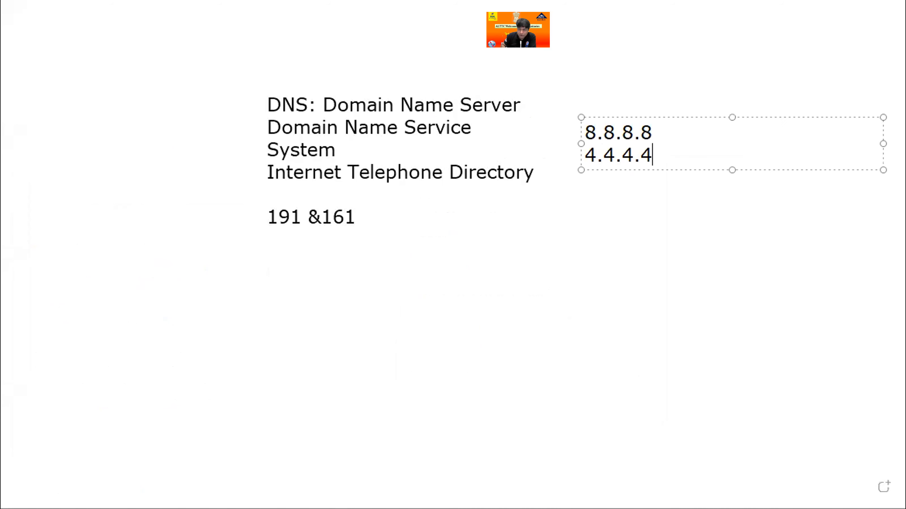
Add the lines 8.8.4.4 and 4.4.8.8. to the whiteboard's list of DNS addresses.
{"action": "key", "text": "Return"}
{"action": "type", "text": "8.8.8."}
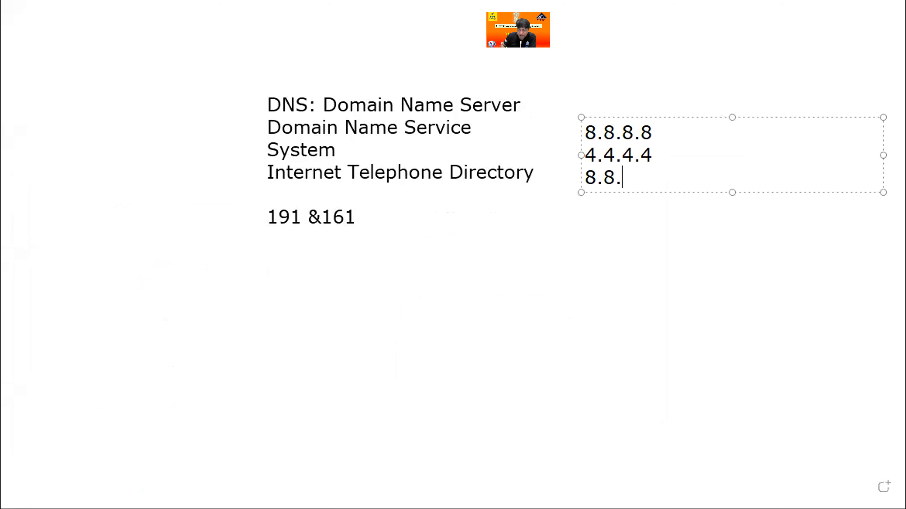
{"action": "type", "text": "8"}
{"action": "key", "text": "BackSpace"}
{"action": "key", "text": "BackSpace"}
{"action": "key", "text": "BackSpace"}
{"action": "type", "text": "4.4"}
{"action": "key", "text": "Return"}
{"action": "type", "text": "4.4.8"}
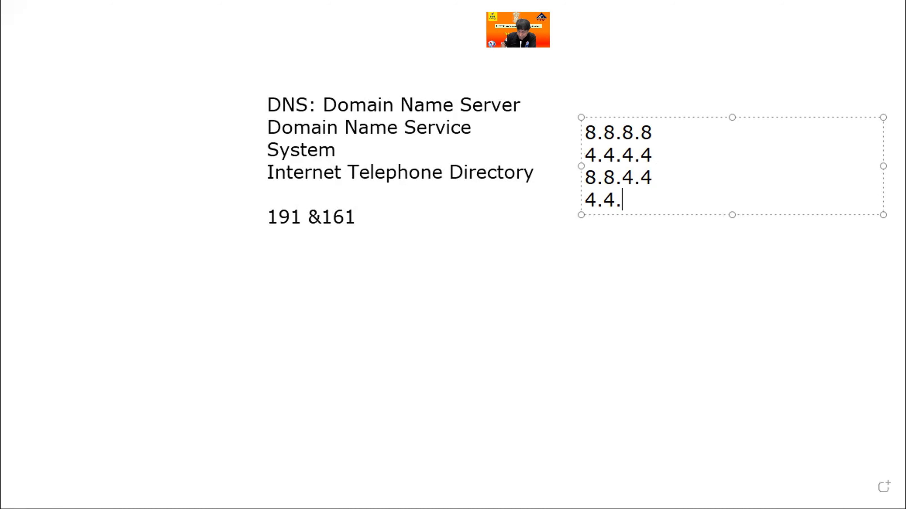
{"action": "type", "text": ".8."}
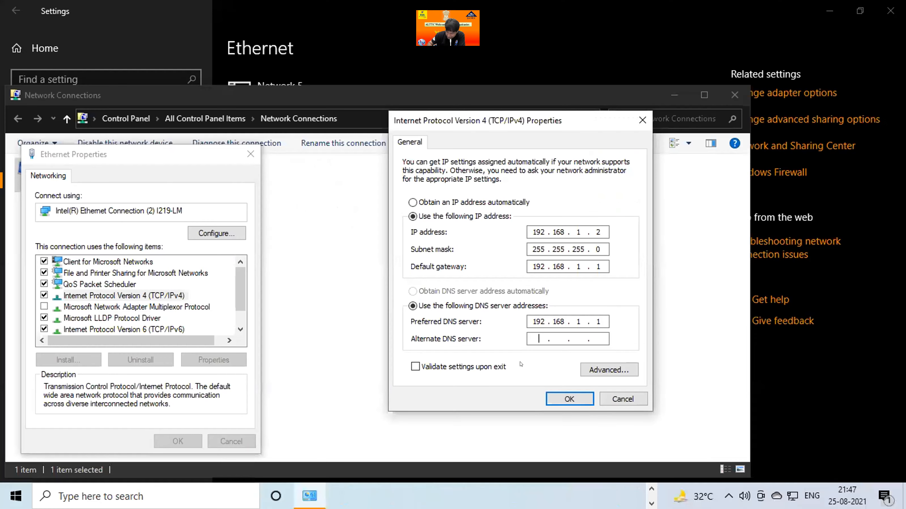
Enter 8.8.8.8 as the adapter's alternate DNS server, and discard the IPv4 property changes.
{"action": "type", "text": "8.8.8.8"}
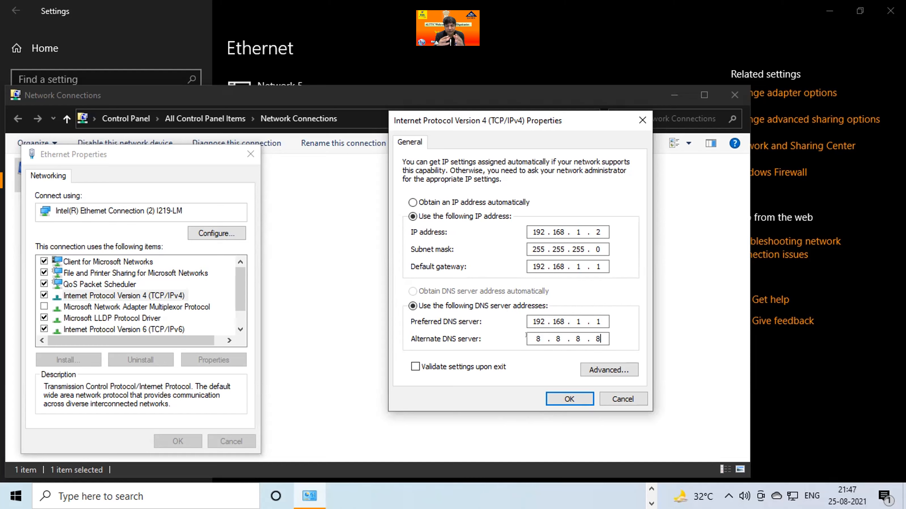
{"action": "left_click", "coordinate": [623, 399]}
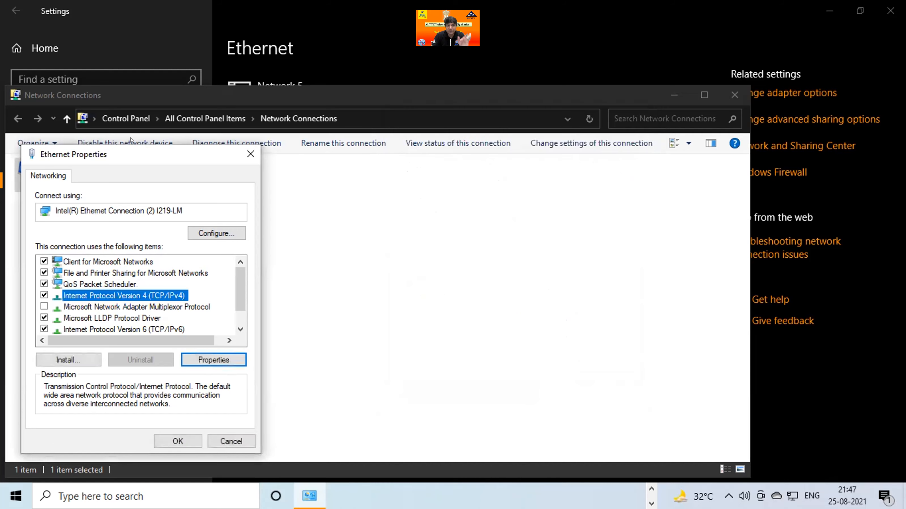
Close the Ethernet Properties, Network Connections and Settings windows, and bring the Packet Tracer topology to the front.
{"action": "left_click", "coordinate": [251, 154]}
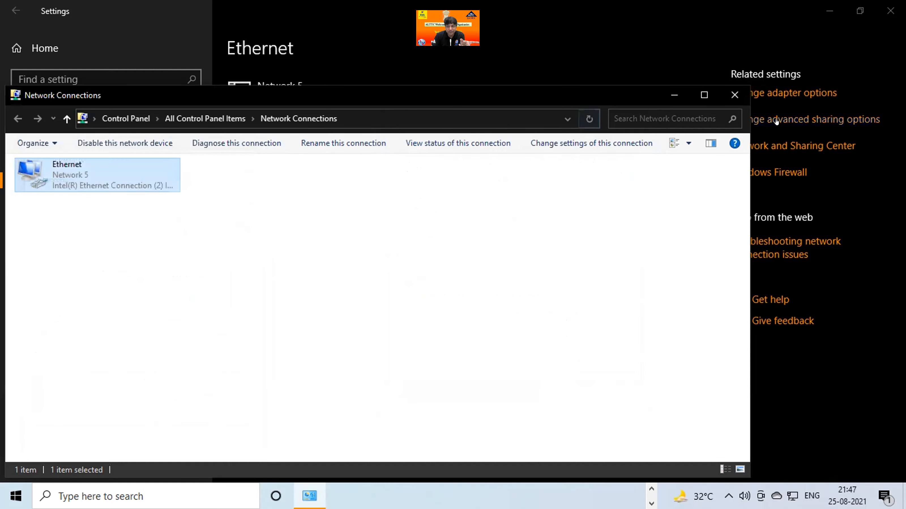
{"action": "left_click", "coordinate": [734, 95]}
{"action": "left_click", "coordinate": [884, 13]}
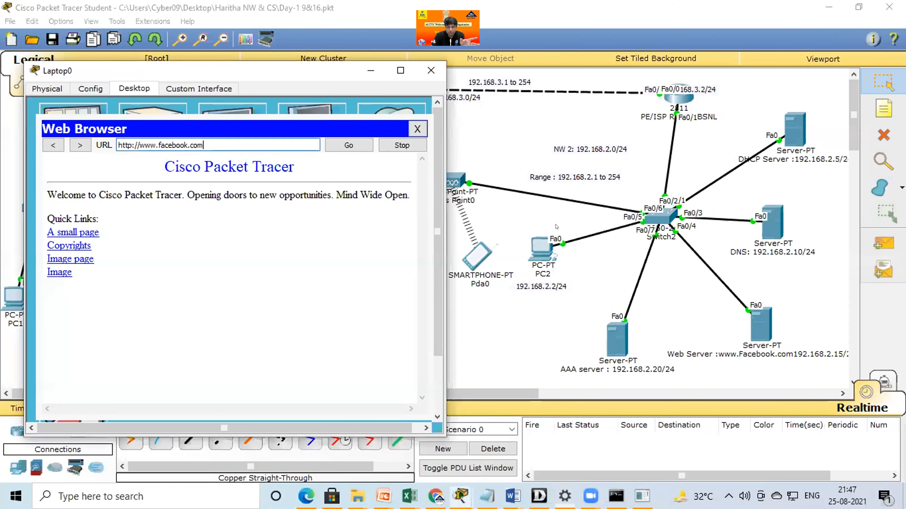
{"action": "left_click", "coordinate": [490, 332]}
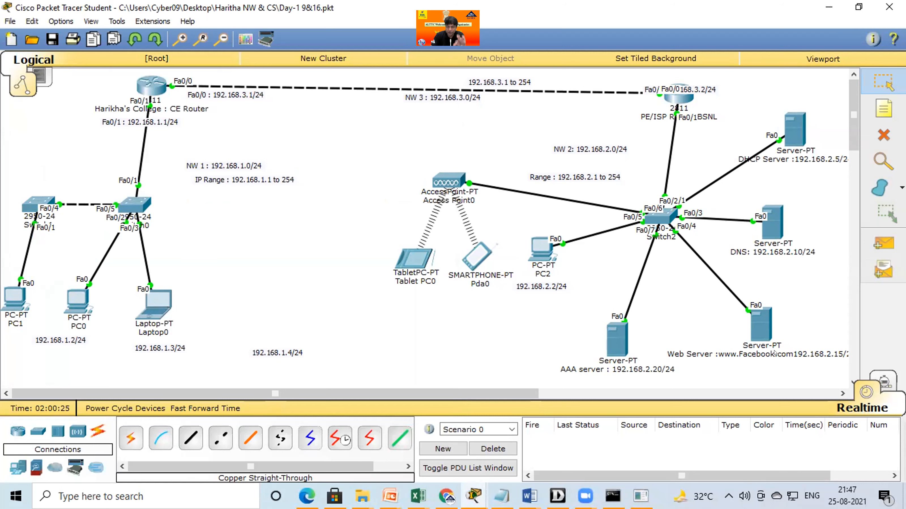
Open the DHCPv6 service of the DHCP server at 192.168.2.5 and turn the service on.
{"action": "mouse_move", "coordinate": [630, 372]}
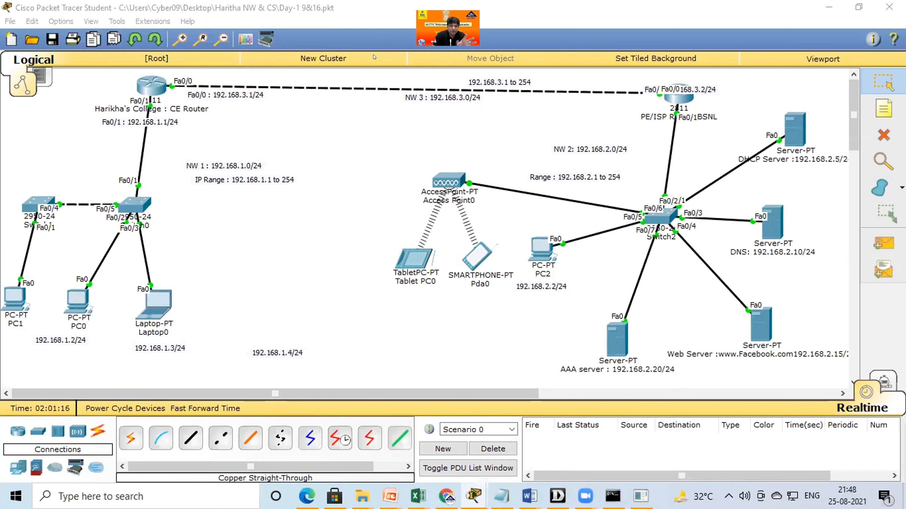
{"action": "left_click", "coordinate": [786, 142]}
{"action": "left_click", "coordinate": [298, 153]}
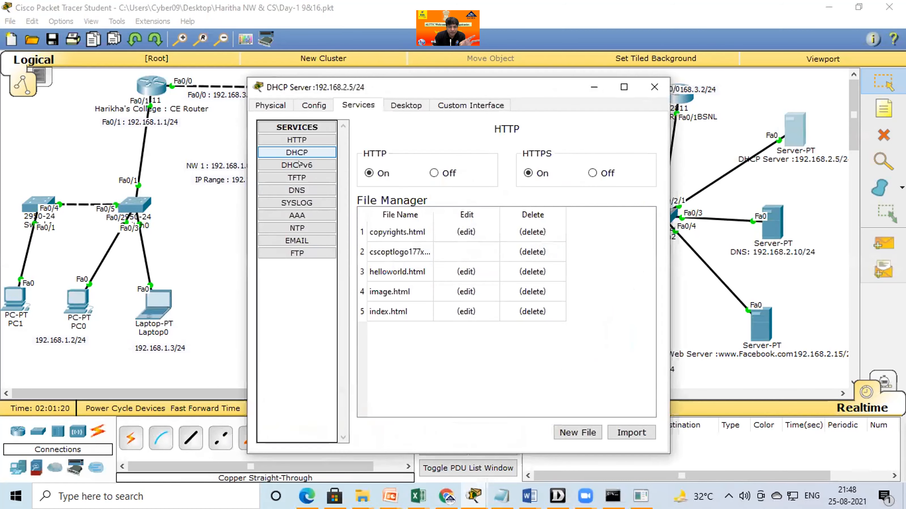
{"action": "left_click", "coordinate": [298, 165]}
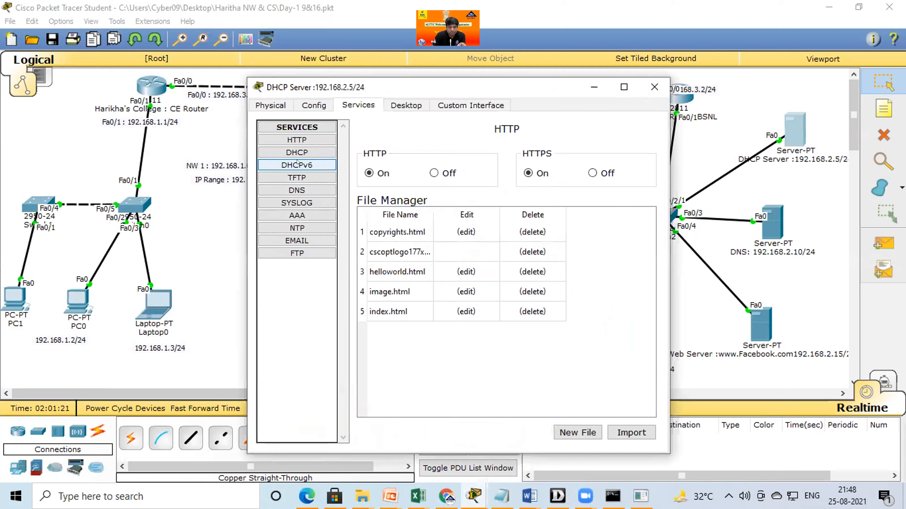
{"action": "left_click", "coordinate": [297, 165]}
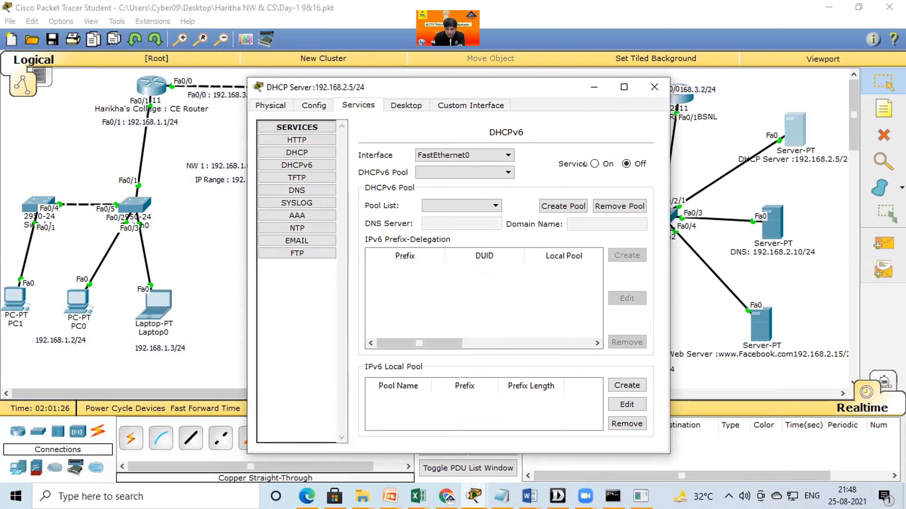
{"action": "left_click", "coordinate": [321, 164]}
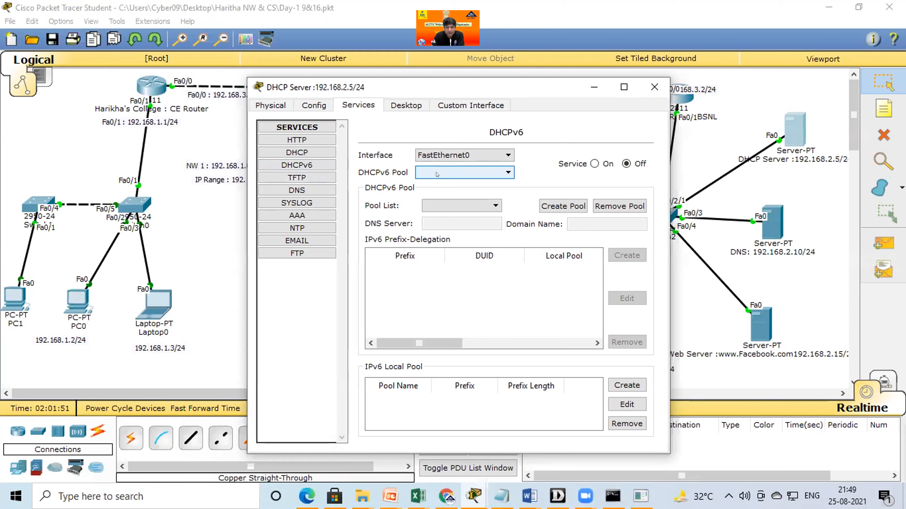
{"action": "left_click", "coordinate": [594, 163]}
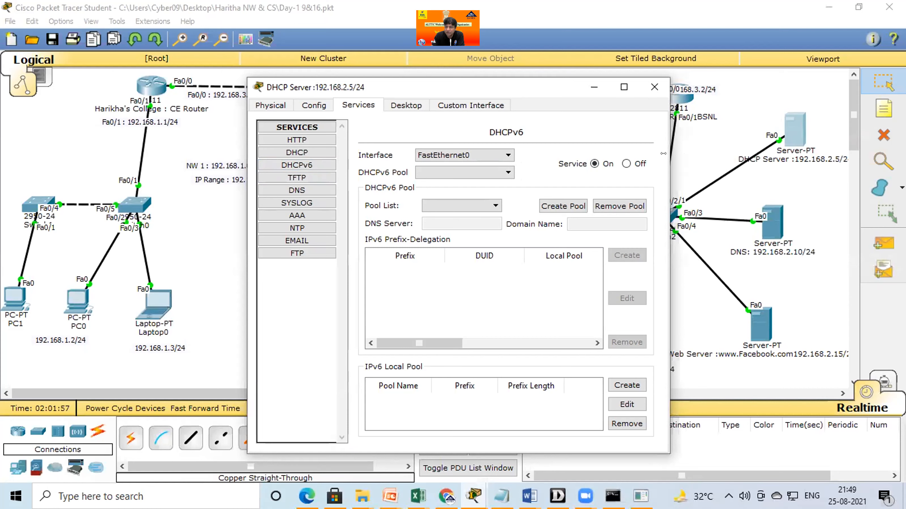
Compare the server's DHCP pool settings with its DHCPv6 settings, and close the server's window.
{"action": "left_click", "coordinate": [296, 152]}
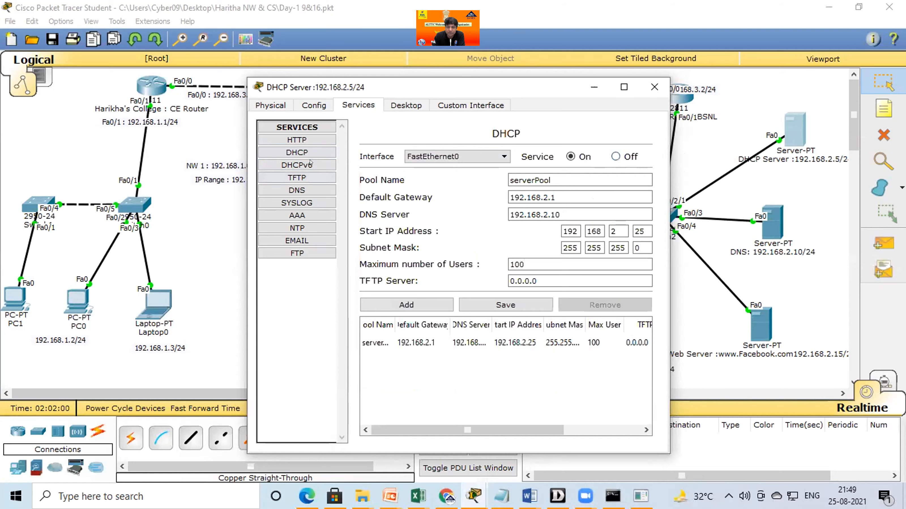
{"action": "left_click", "coordinate": [297, 165]}
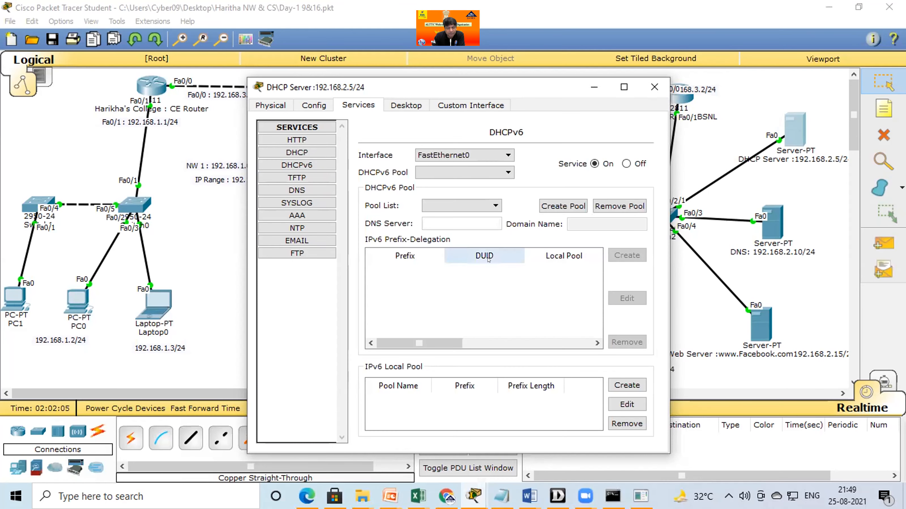
{"action": "left_click", "coordinate": [651, 81]}
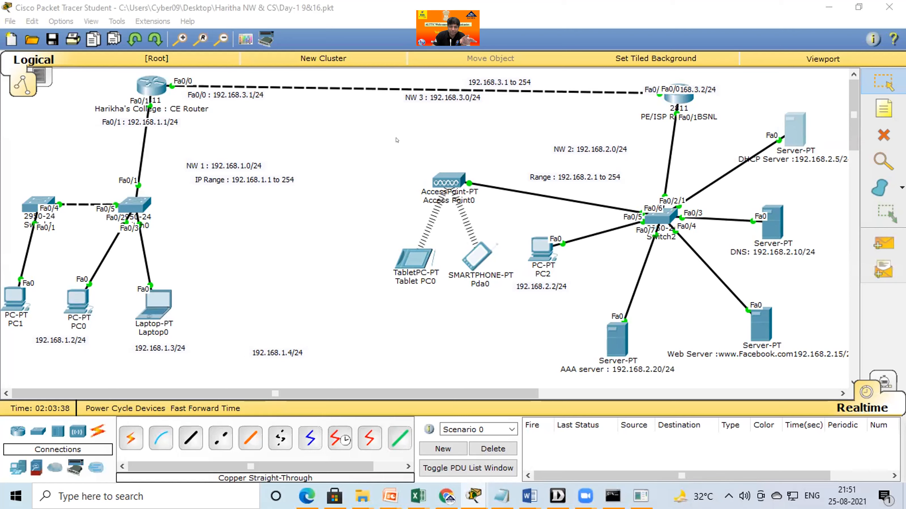
Select the devices and labels of network 2 (192.168.2.0/24) in the topology.
{"action": "left_click_drag", "start_coordinate": [843, 355], "coordinate": [396, 135]}
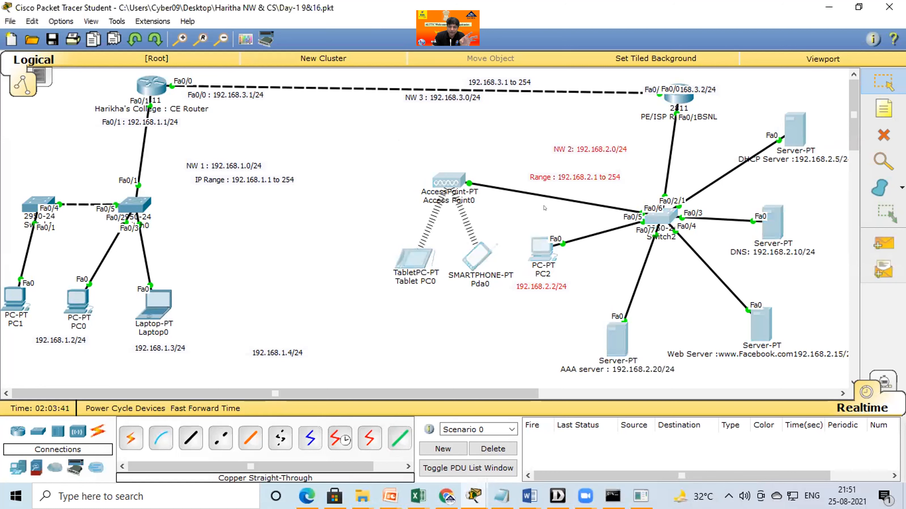
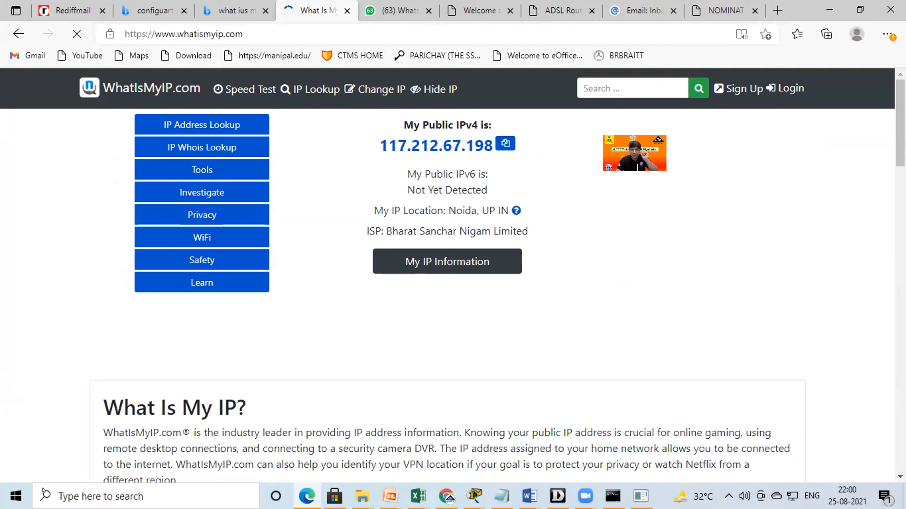
Run ipconfig in a new Command Prompt to check the computer's local IPv4 address, and minimise the window.
{"action": "right_click", "coordinate": [57, 498]}
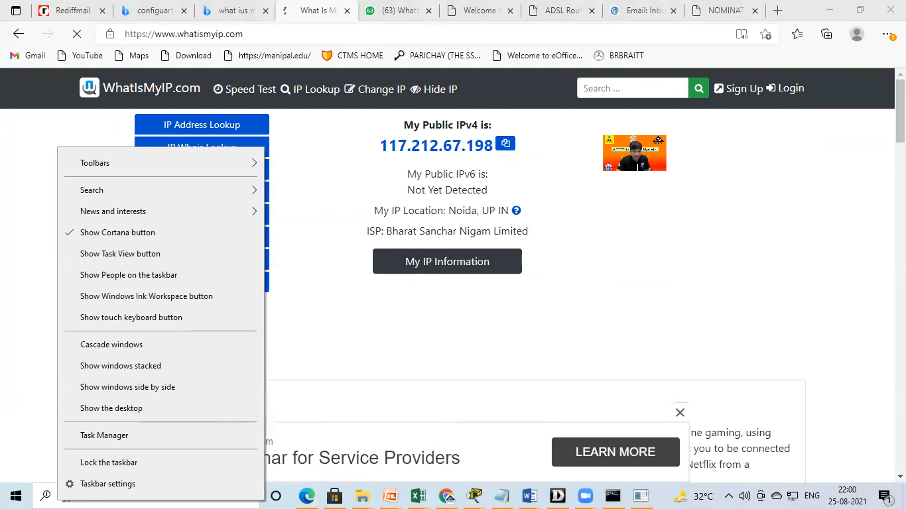
{"action": "left_click", "coordinate": [67, 497]}
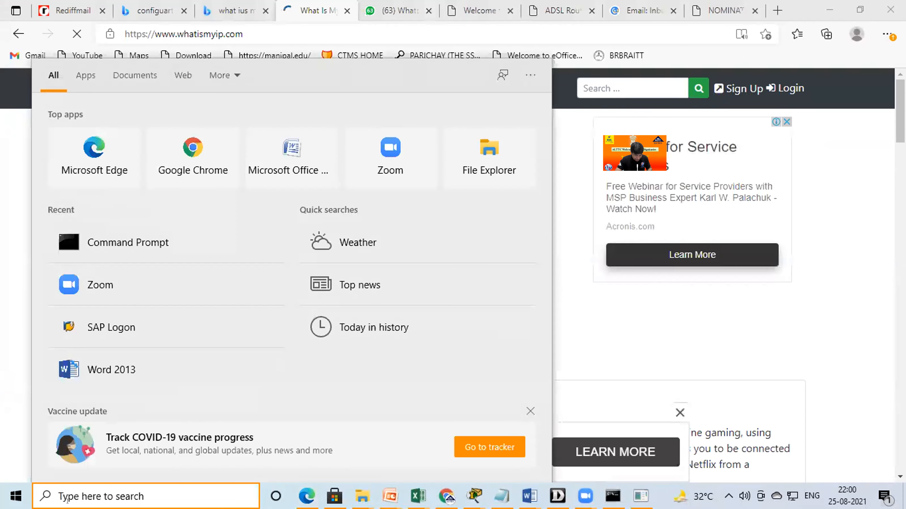
{"action": "type", "text": "cmd"}
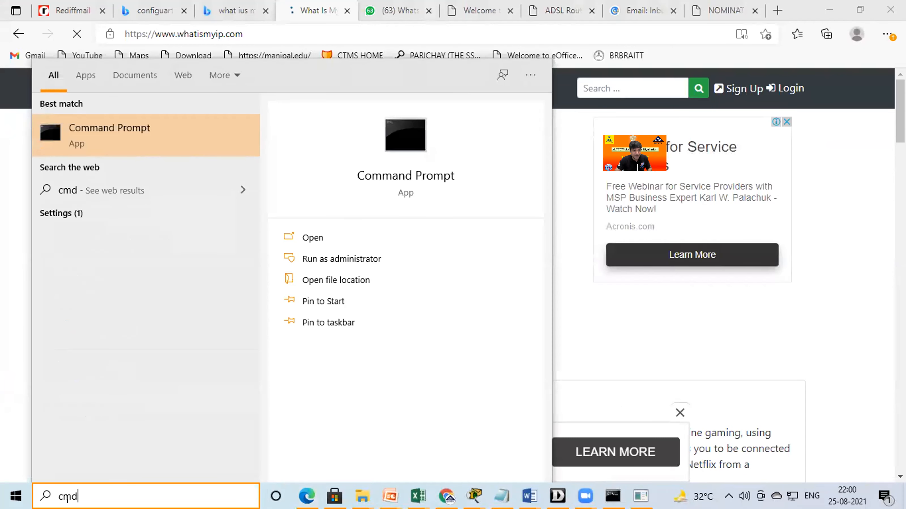
{"action": "left_click", "coordinate": [85, 119]}
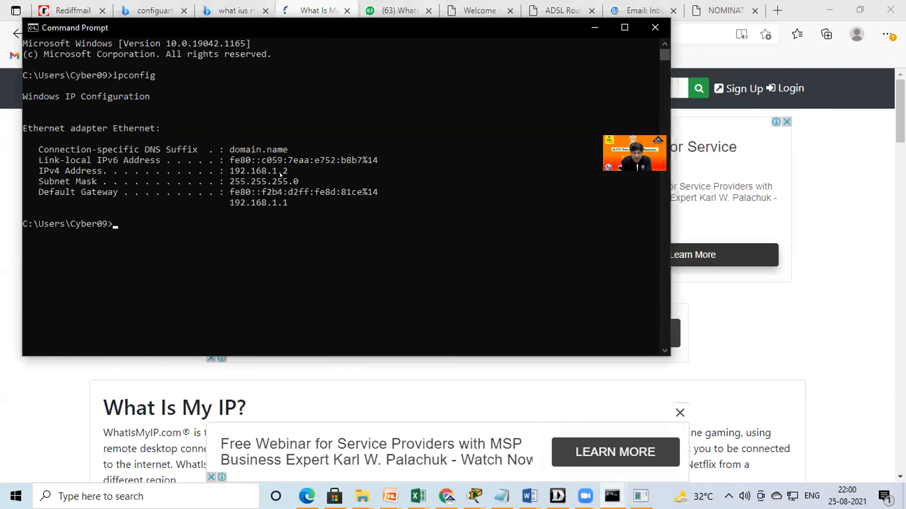
{"action": "left_click", "coordinate": [596, 27]}
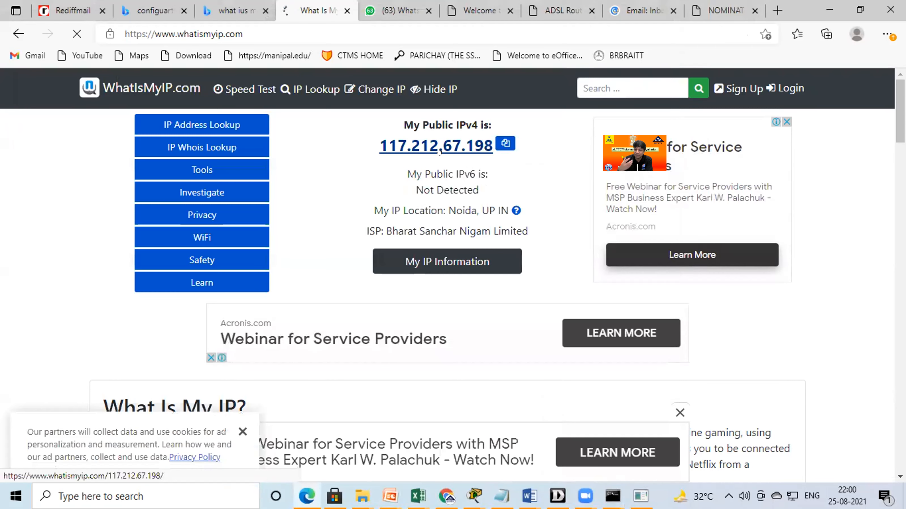
Open the WhatIsMyIP details of the detected public IPv4 address and examine its location, host name, domain and proxy information.
{"action": "left_click", "coordinate": [439, 151]}
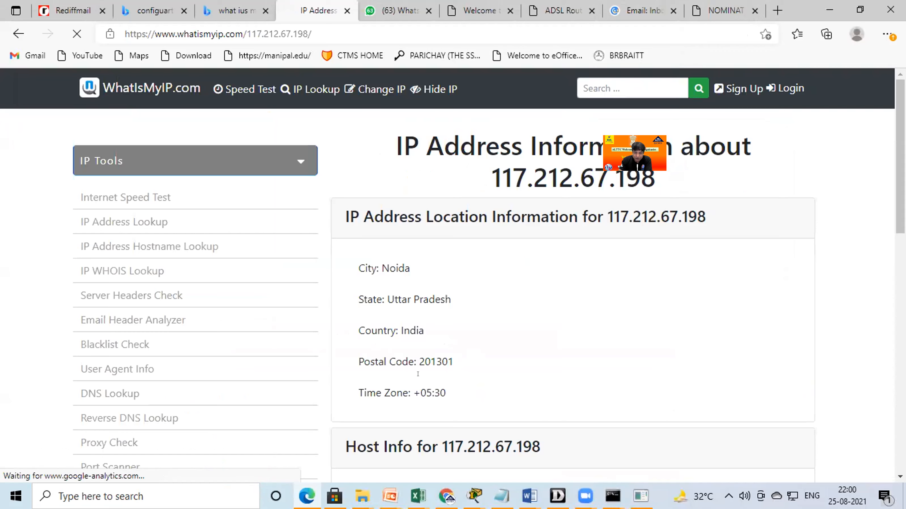
{"action": "scroll", "coordinate": [418, 373], "scroll_direction": "down", "scroll_amount": 5}
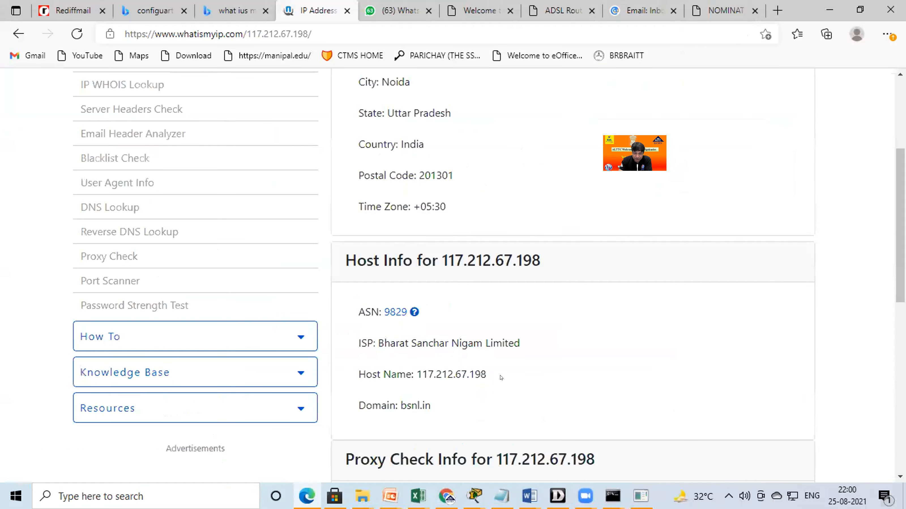
{"action": "left_click_drag", "start_coordinate": [501, 377], "coordinate": [416, 375]}
{"action": "left_click_drag", "start_coordinate": [420, 405], "coordinate": [541, 418]}
{"action": "scroll", "coordinate": [586, 429], "scroll_direction": "down", "scroll_amount": 5}
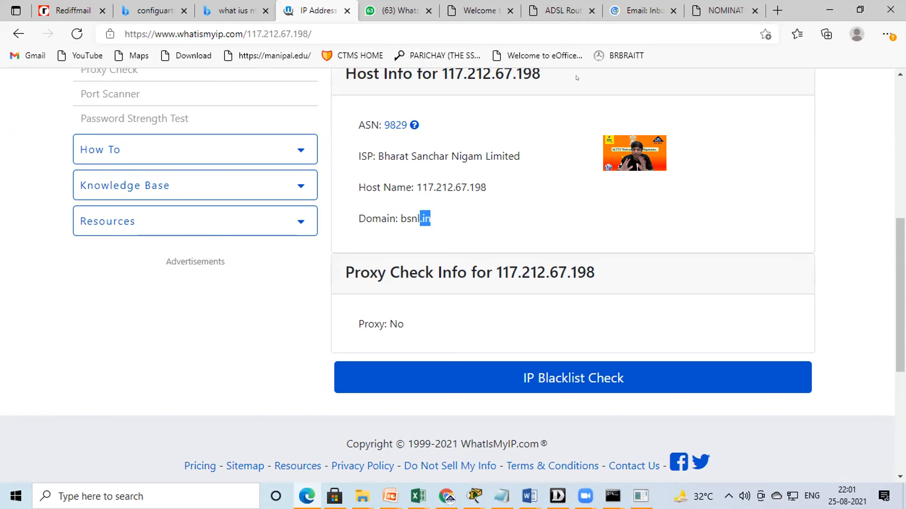
Switch to Packet Tracer and bring its network topology to the front for review.
{"action": "left_click", "coordinate": [471, 495]}
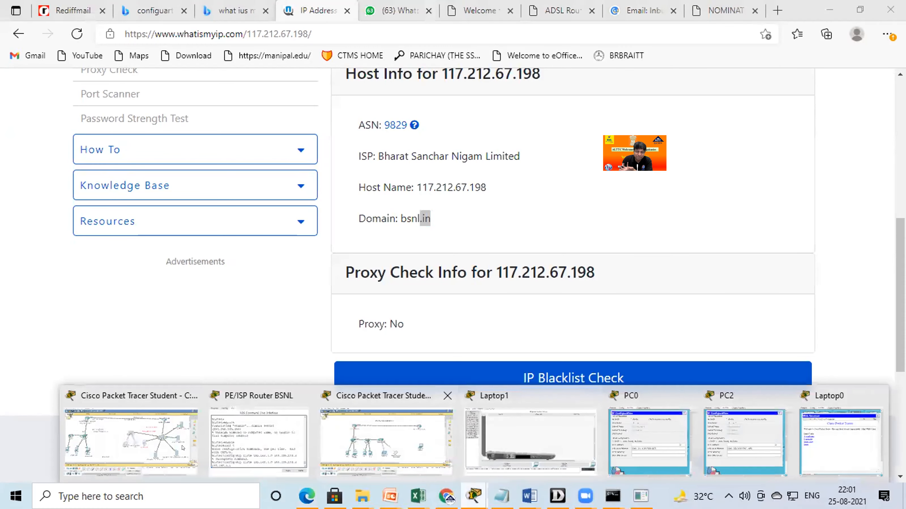
{"action": "left_click", "coordinate": [379, 442]}
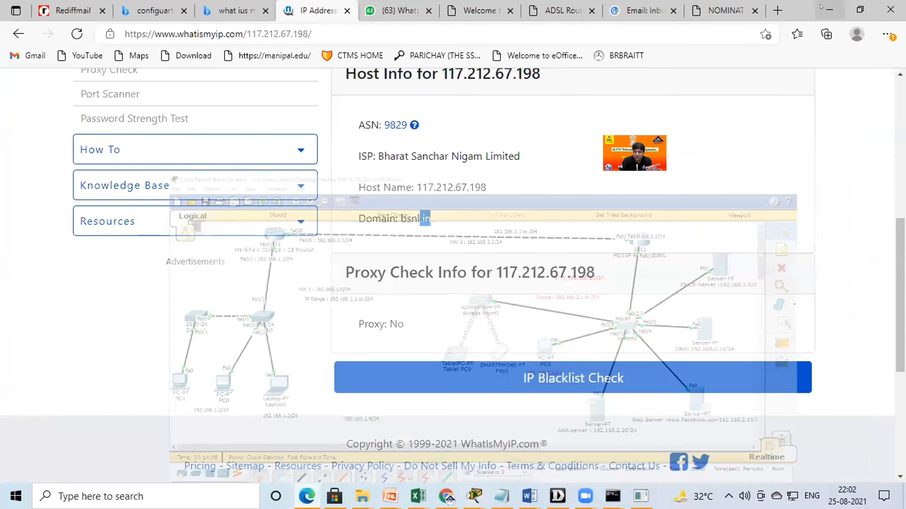
Minimise the browser window and open Intel Graphics Settings from the desktop.
{"action": "left_click", "coordinate": [840, 11]}
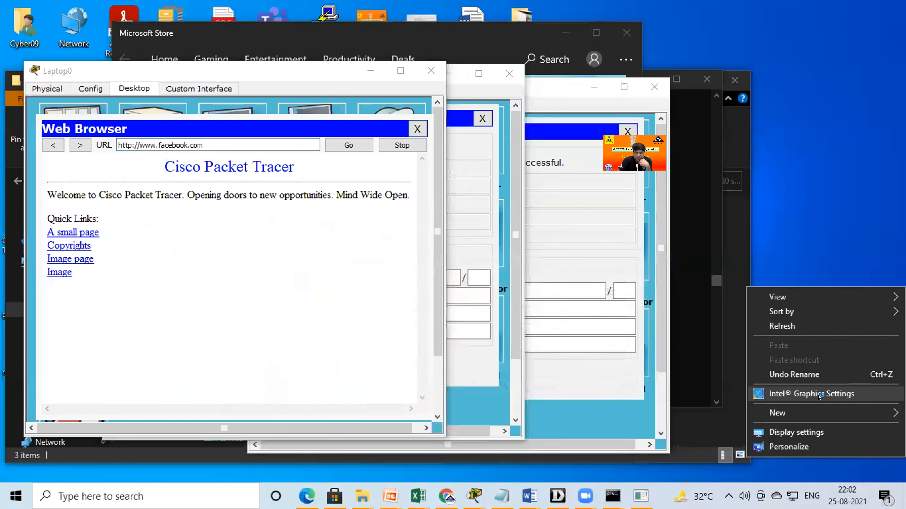
{"action": "left_click", "coordinate": [819, 393]}
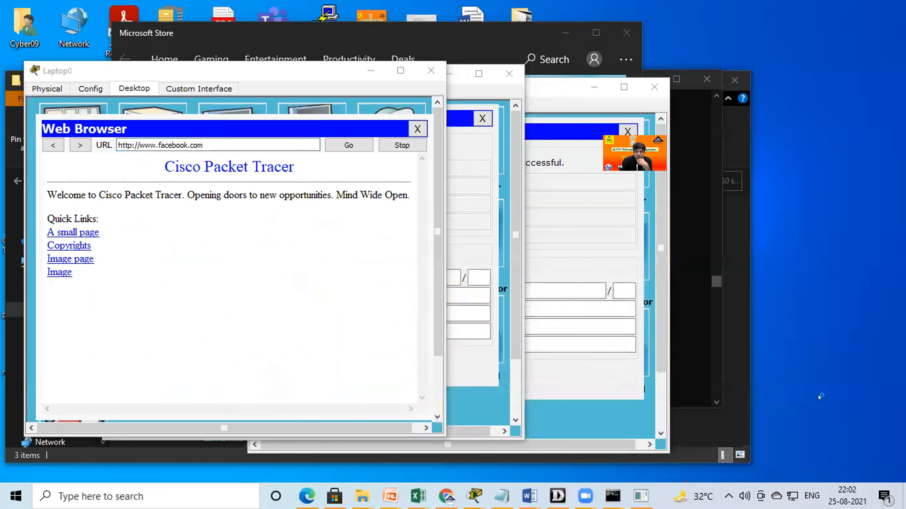